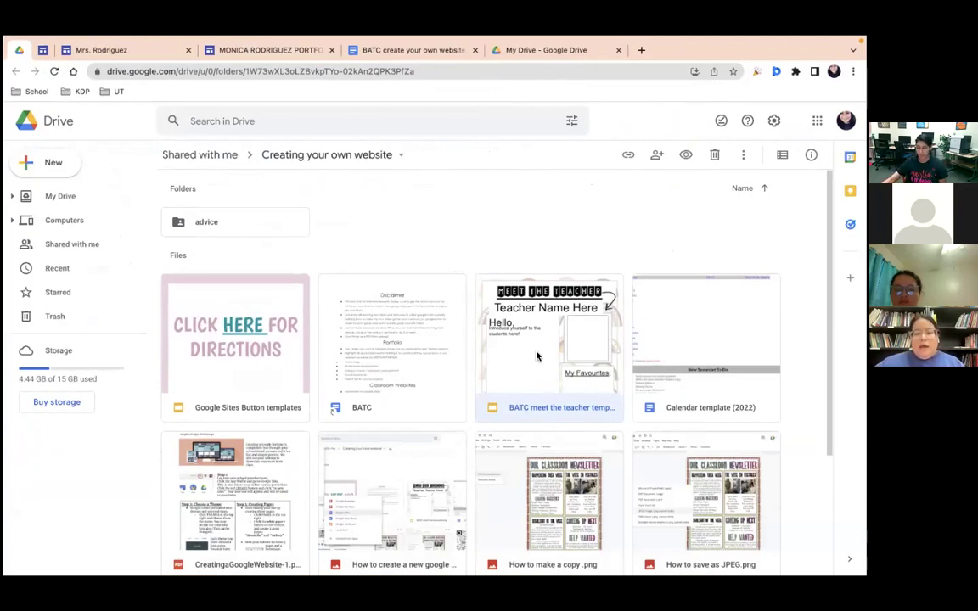
Step: Switch to the BATC create your own website document and scroll down to its Links section
scroll(398, 289, "down", 1)
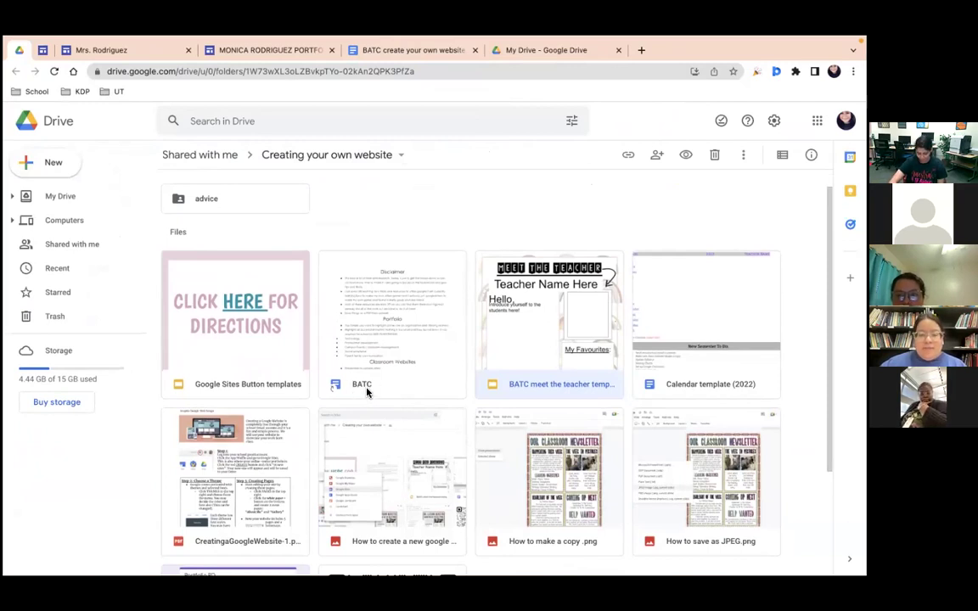
left_click(398, 48)
scroll(356, 443, "down", 20)
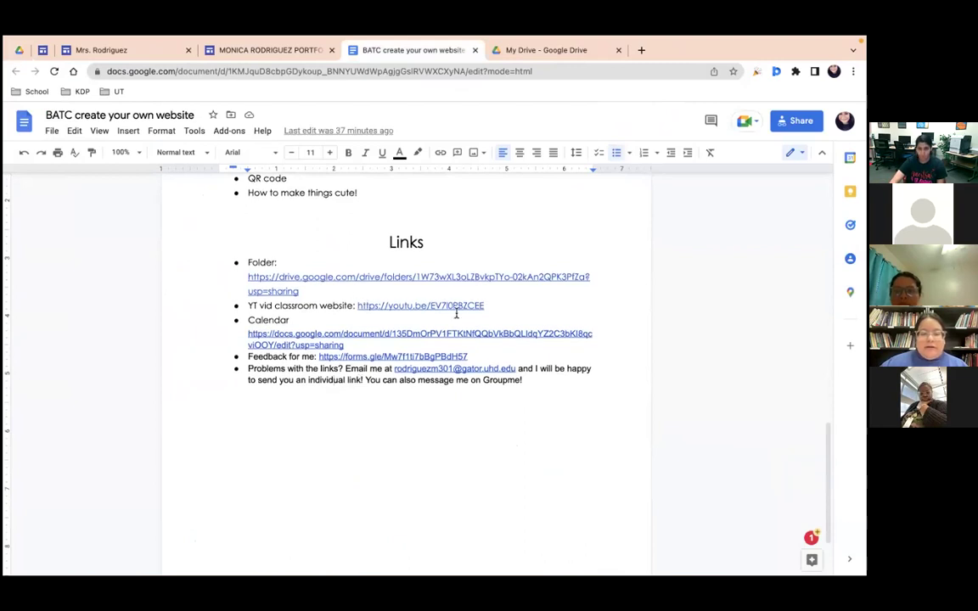
Step: Open the class-website YouTube tutorial from the doc's link, glance at the class site, and return to the BATC guide
left_click(466, 306)
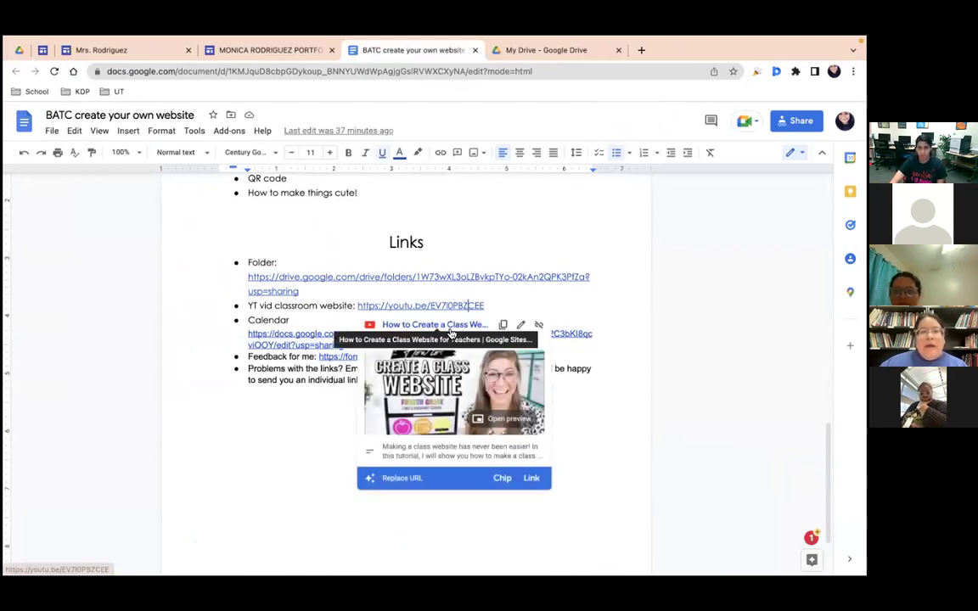
left_click(437, 323)
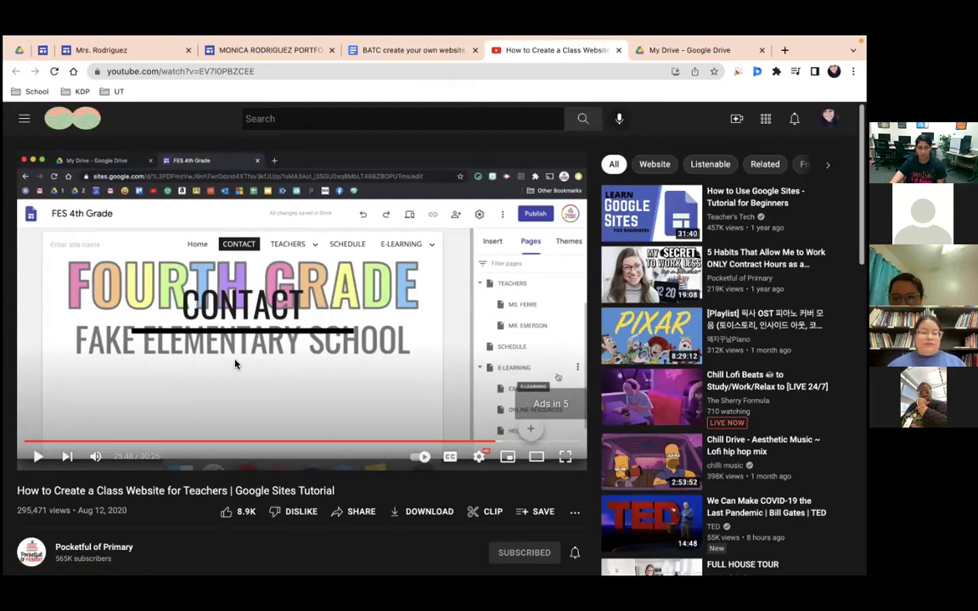
left_click(375, 53)
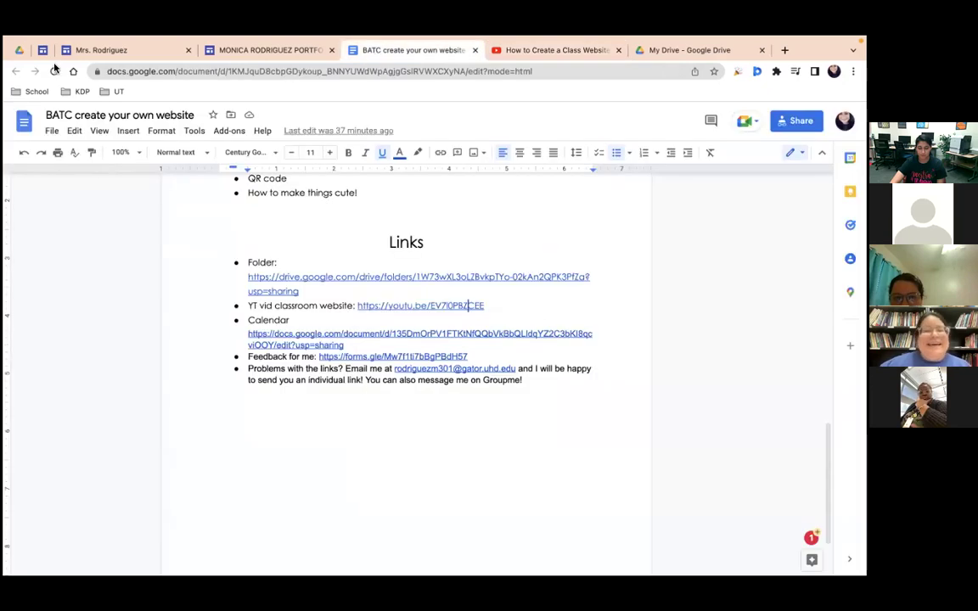
left_click(109, 51)
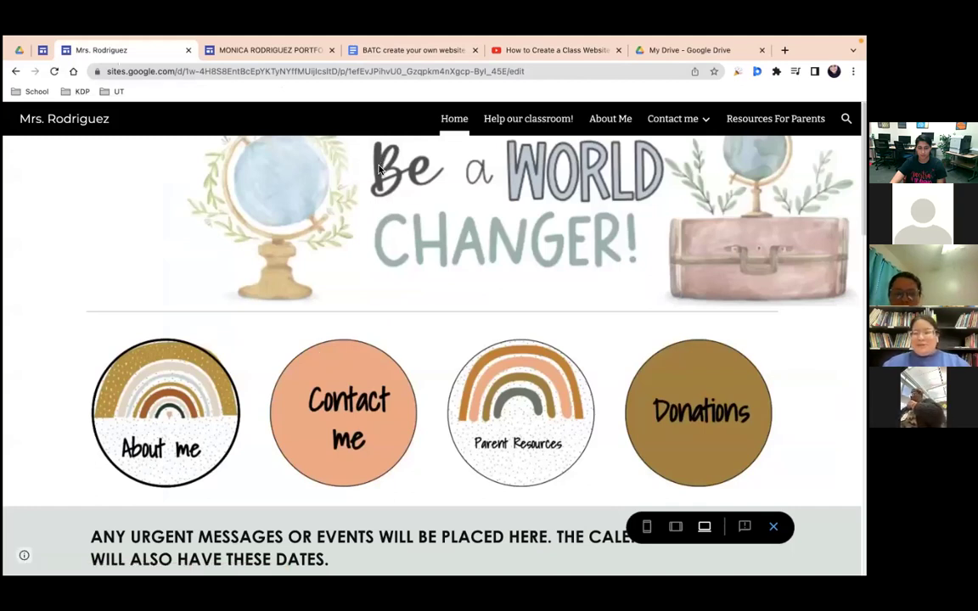
left_click(426, 53)
Step: Bring up the Creating your own website folder in Drive and scroll through it
scroll(378, 321, "up", 10)
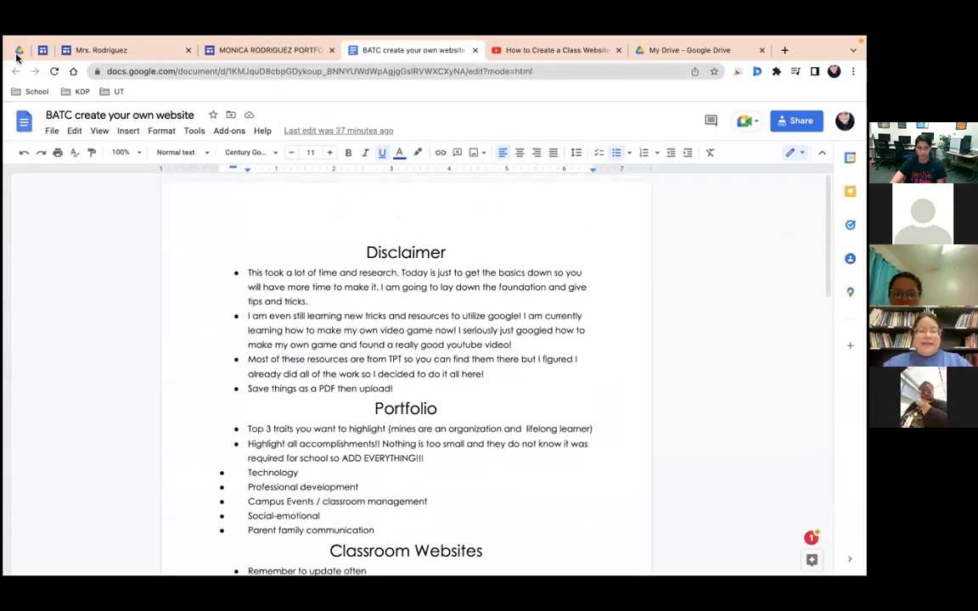
left_click(18, 53)
scroll(338, 468, "down", 3)
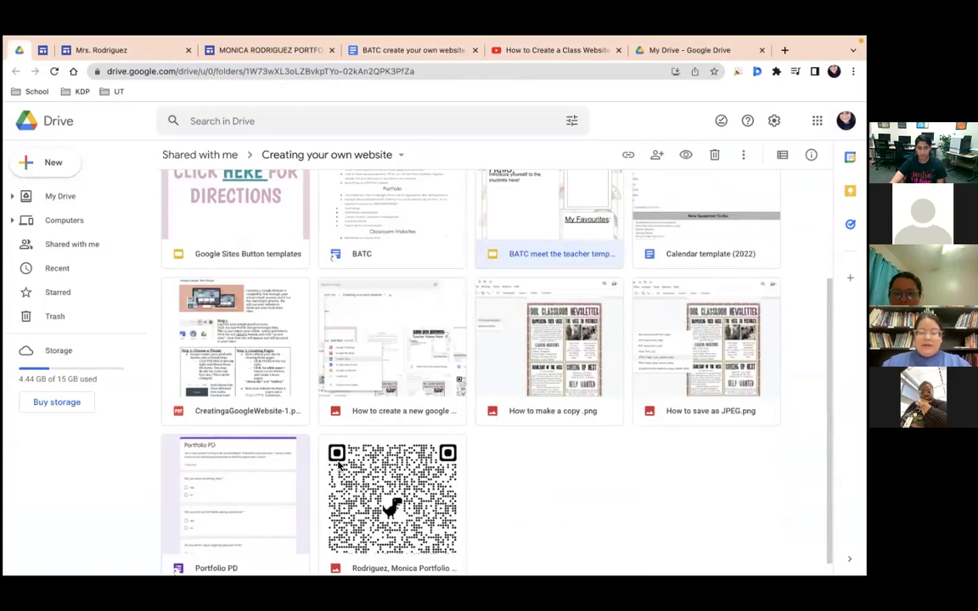
scroll(337, 465, "up", 3)
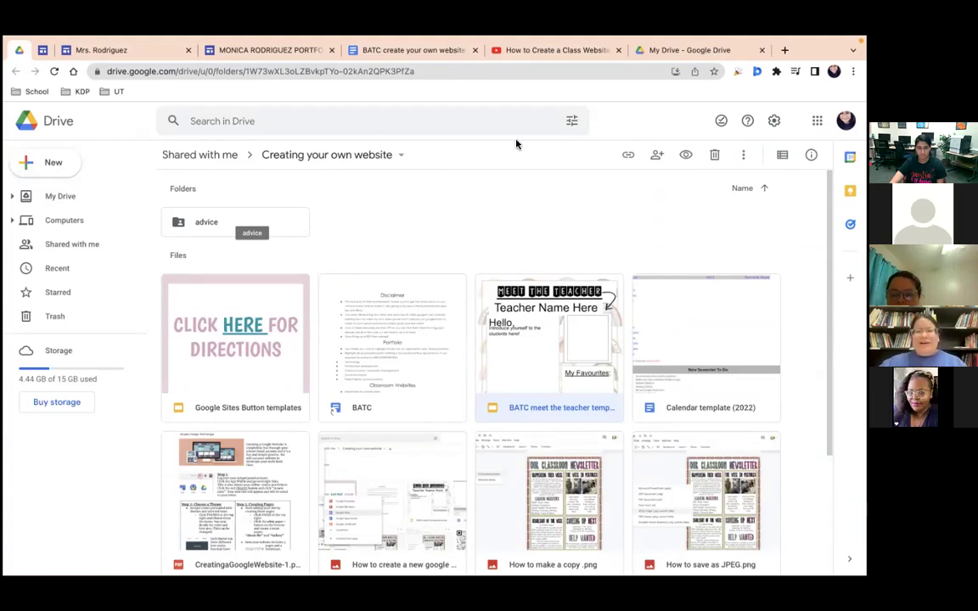
Step: Close the tutorial video tab and switch to the class site's home page
left_click(610, 48)
left_click(619, 50)
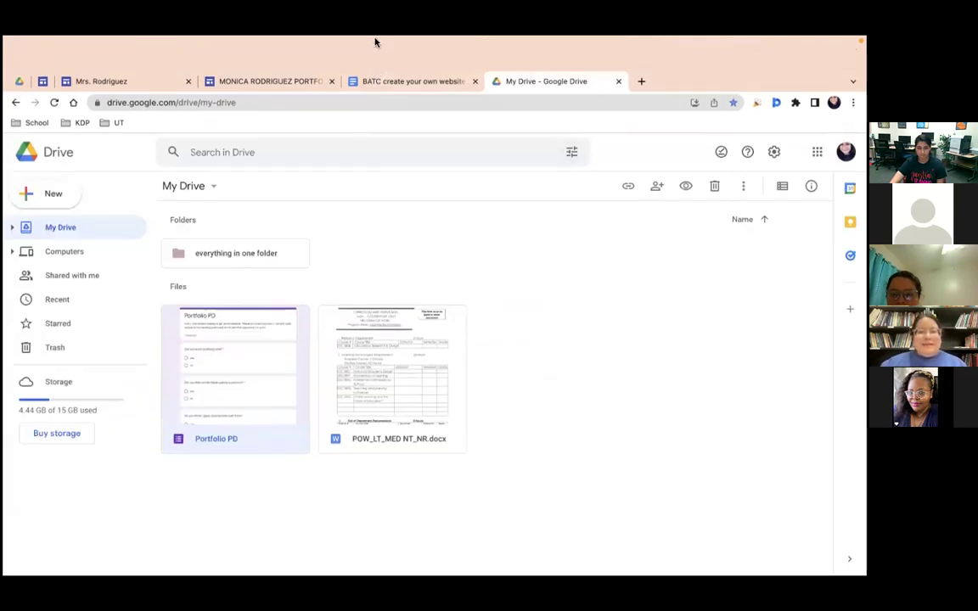
left_click(70, 53)
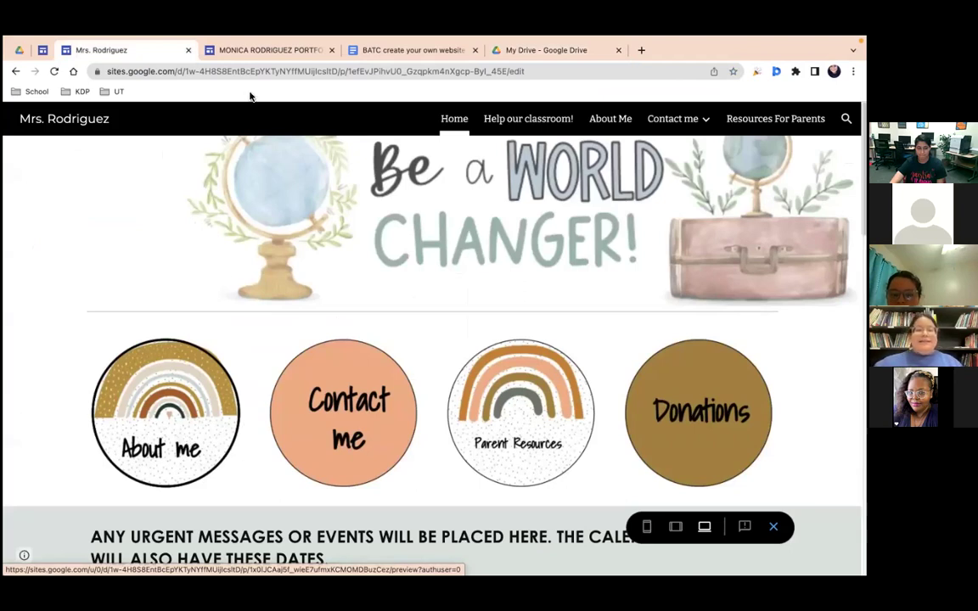
Step: Glance at the My Portfolio site, then switch back to the class site and the Creating your own website folder
left_click(284, 49)
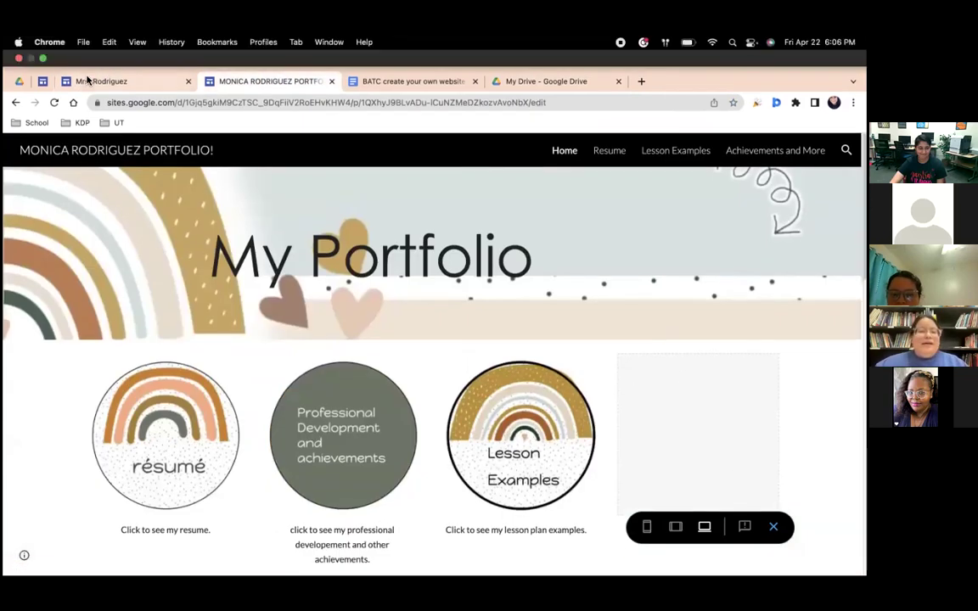
left_click(80, 76)
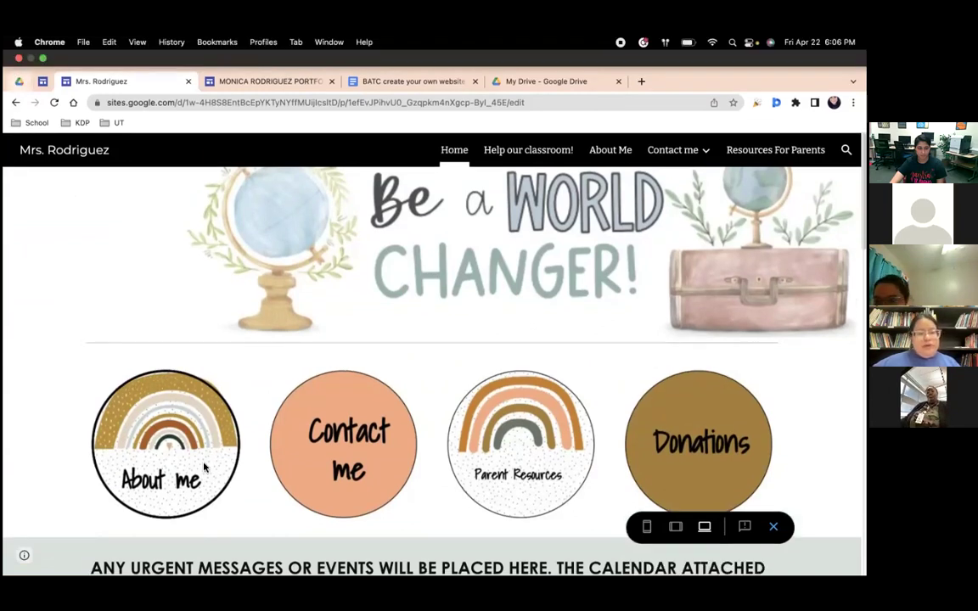
left_click(18, 81)
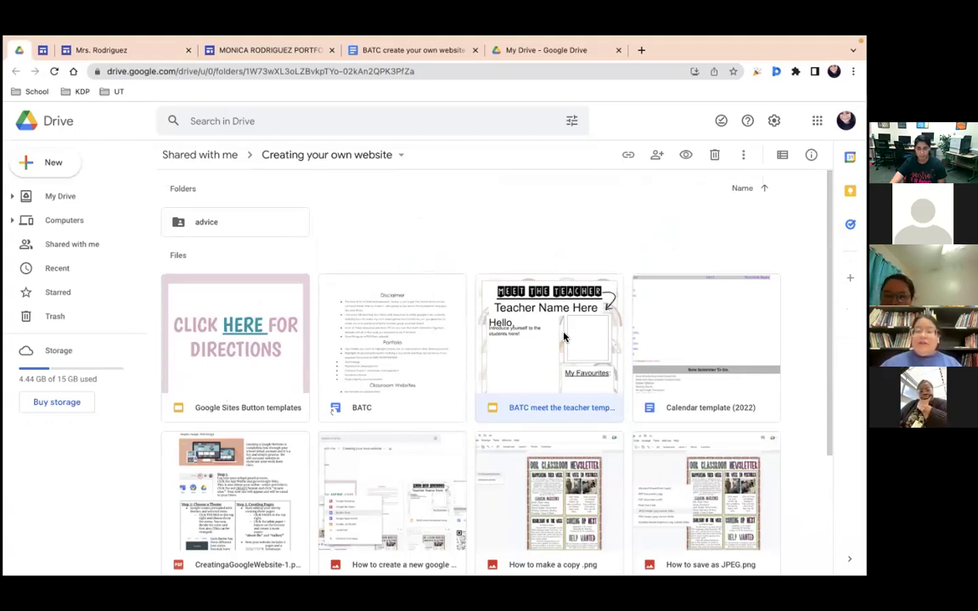
Step: Check My Drive, then switch back to the classroom site's home page
left_click(522, 51)
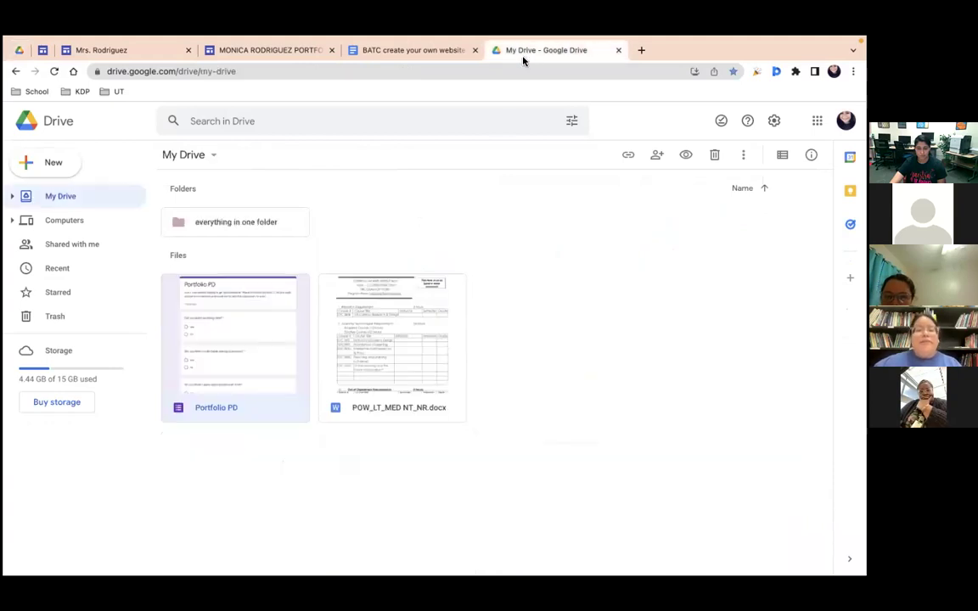
left_click(127, 46)
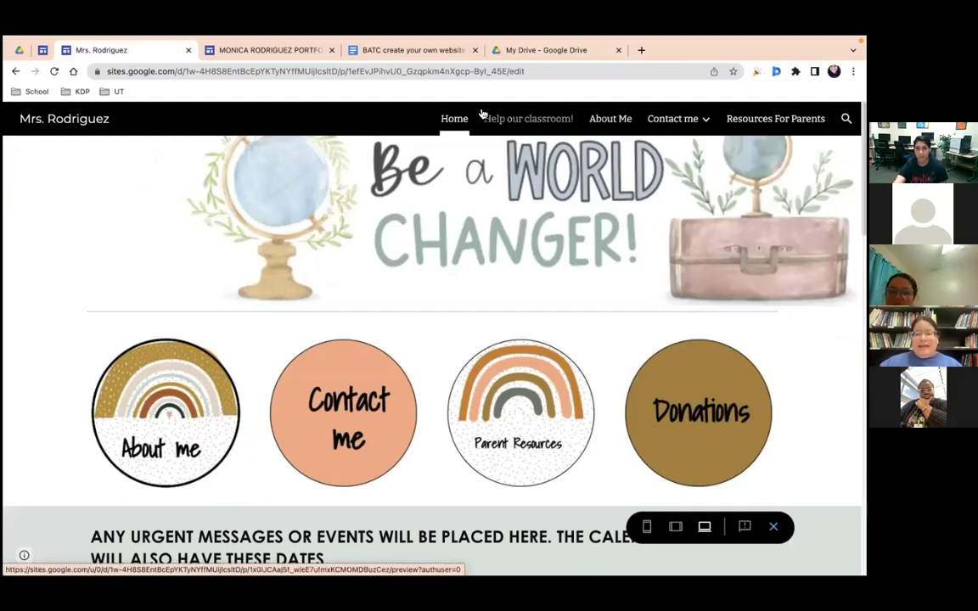
Step: Visit the Contact me page, then go back to the Home page
mouse_move(672, 118)
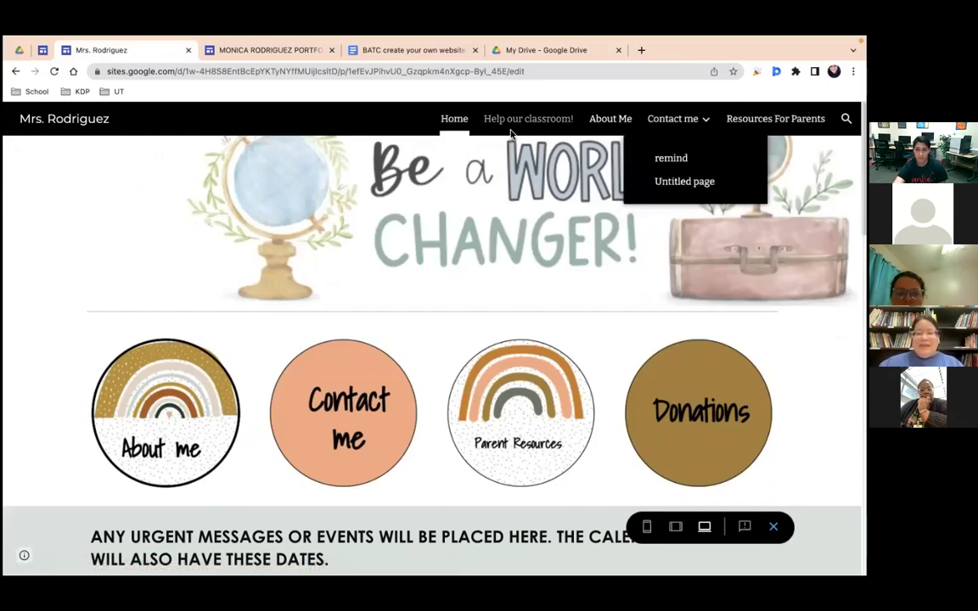
left_click(331, 414)
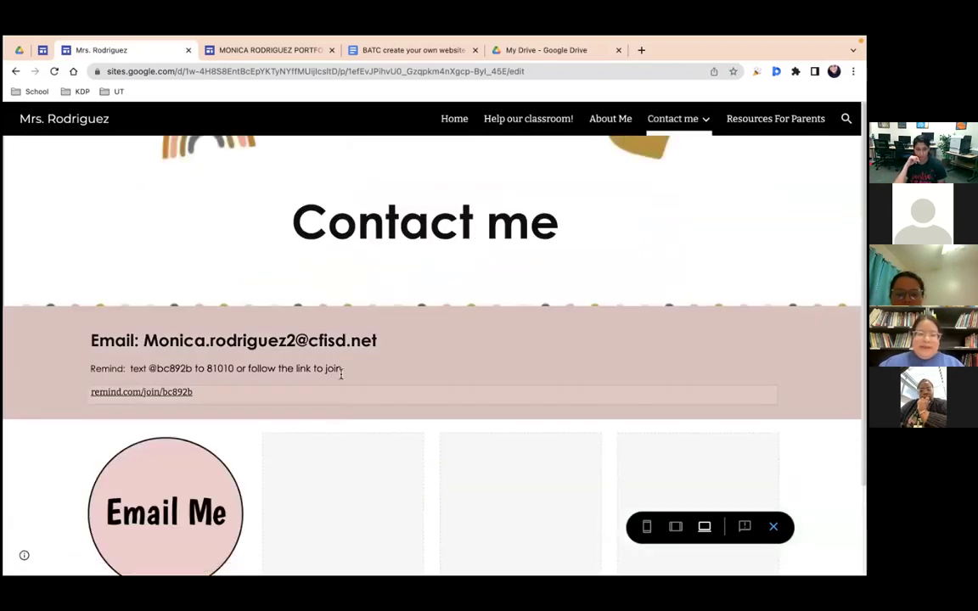
left_click(454, 119)
Step: Scroll to the home calendar and advance it past Agosto to the September slide
scroll(343, 422, "down", 5)
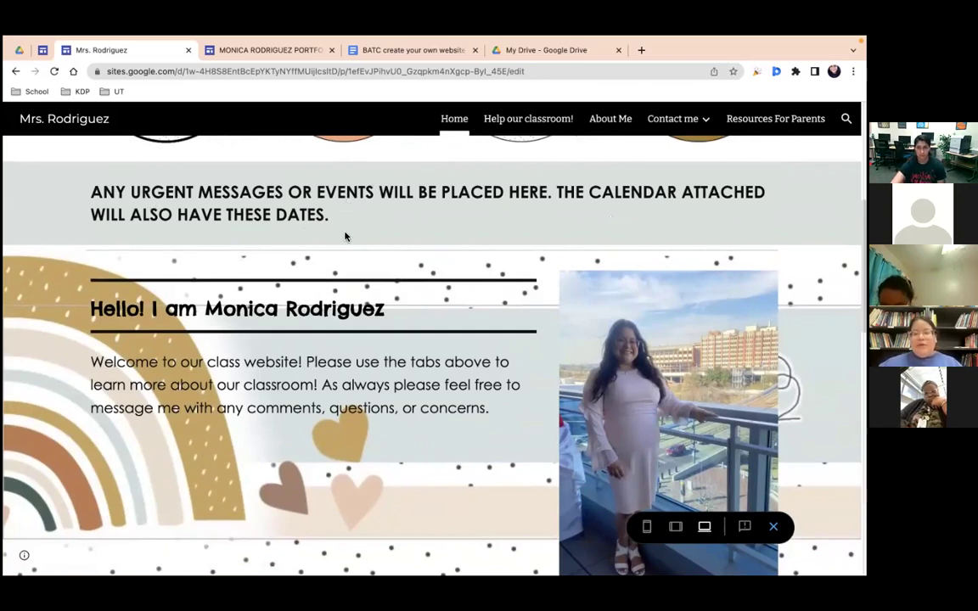
scroll(345, 235, "down", 1)
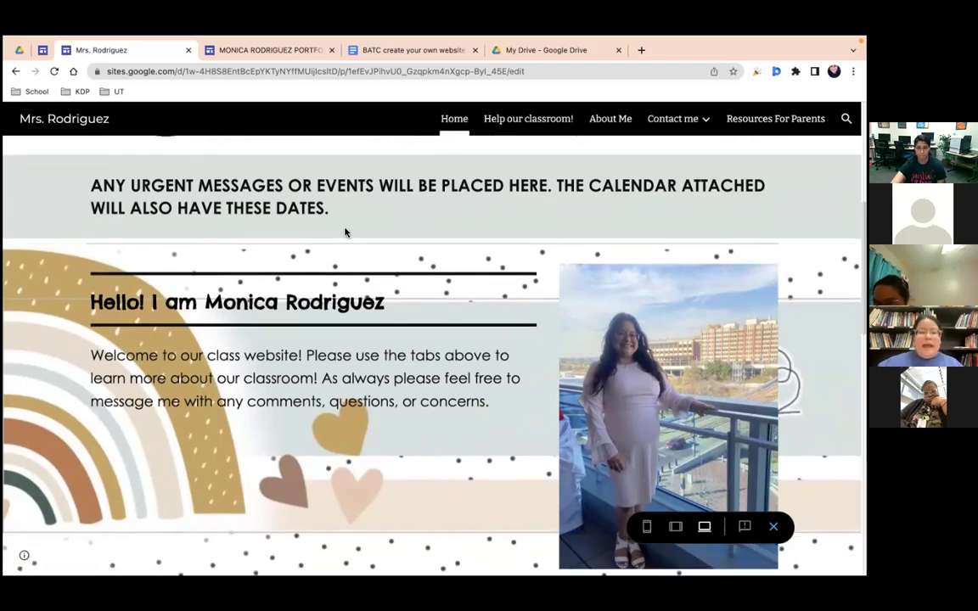
scroll(345, 231, "down", 5)
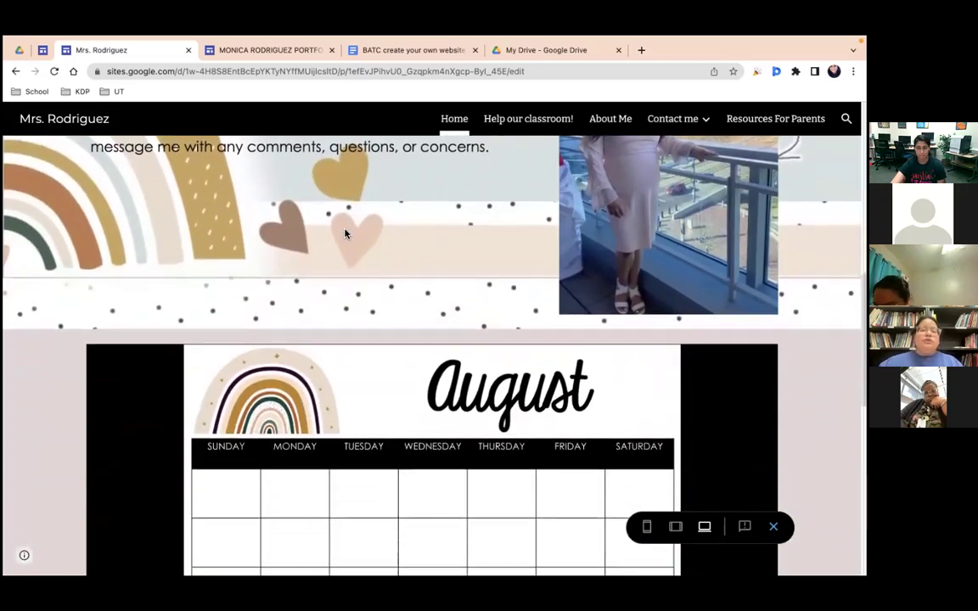
scroll(248, 450, "down", 2)
scroll(166, 546, "up", 2)
left_click(151, 545)
left_click(152, 545)
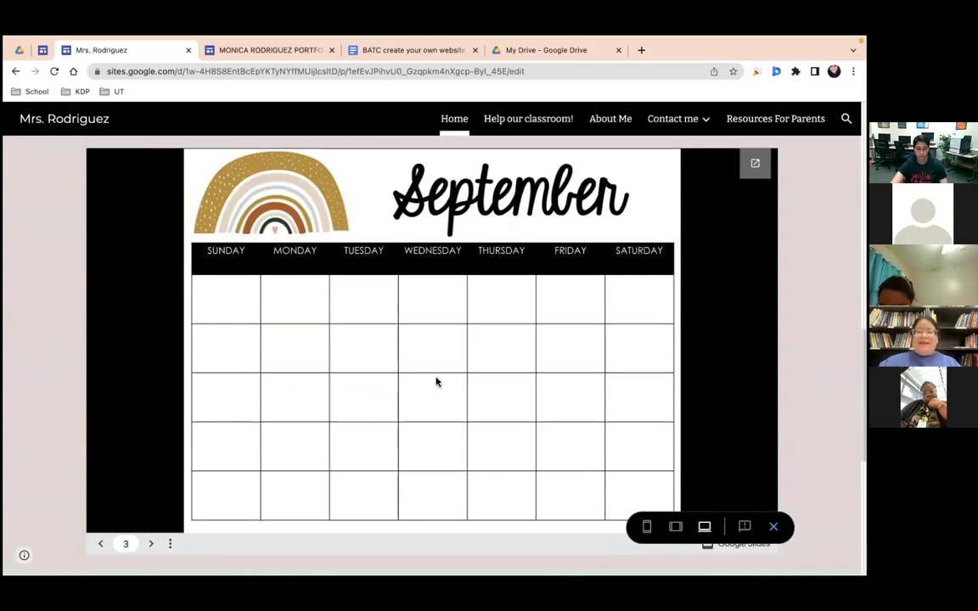
Step: Open the Help our classroom! page from the site navigation
scroll(479, 354, "down", 4)
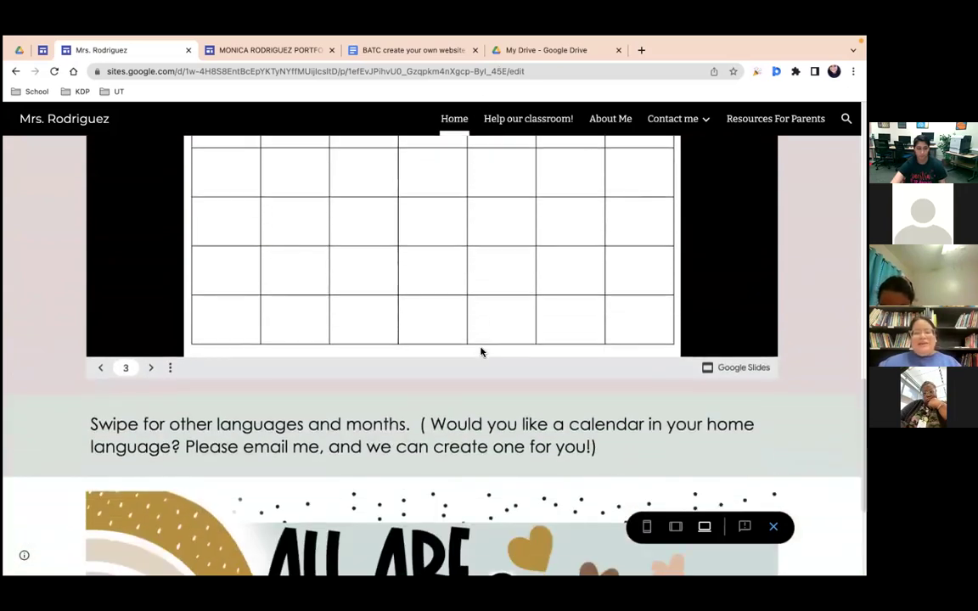
scroll(480, 354, "up", 15)
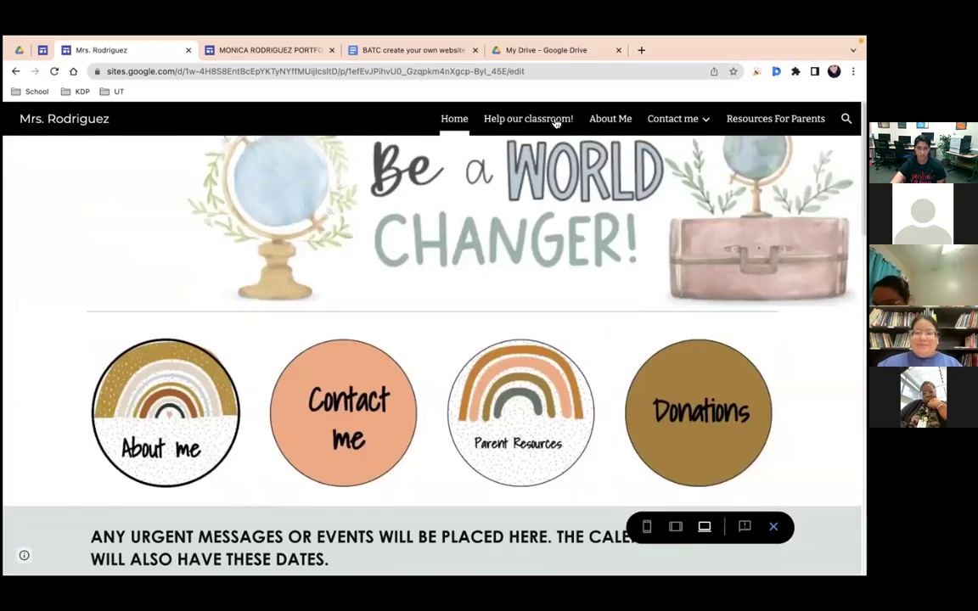
left_click(556, 122)
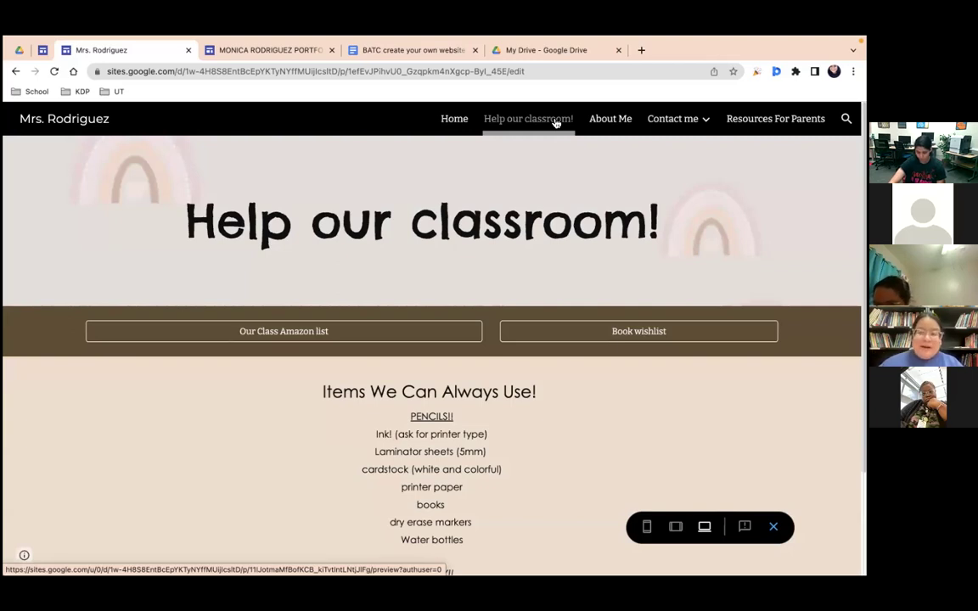
scroll(344, 443, "down", 3)
scroll(345, 442, "up", 3)
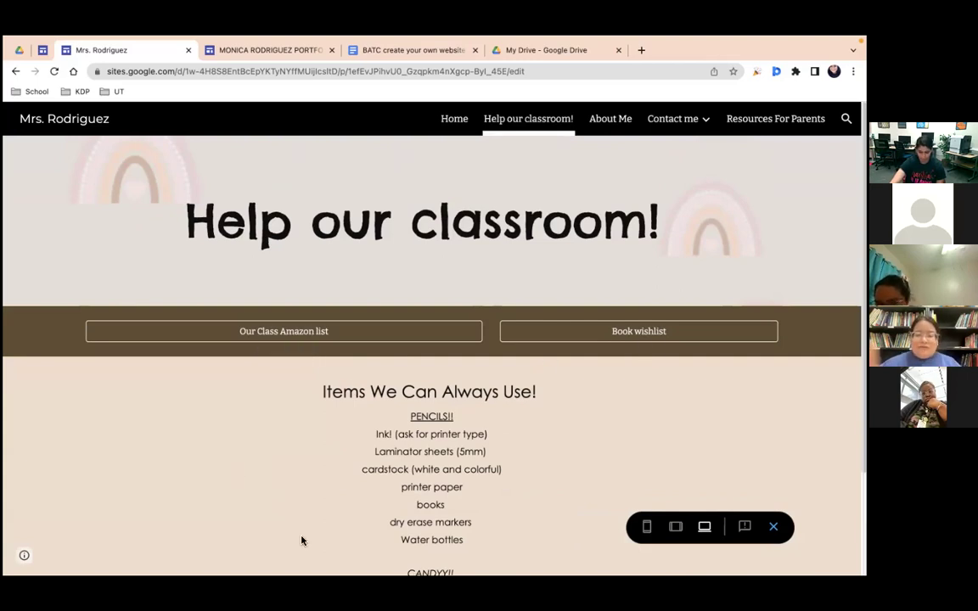
scroll(301, 541, "down", 2)
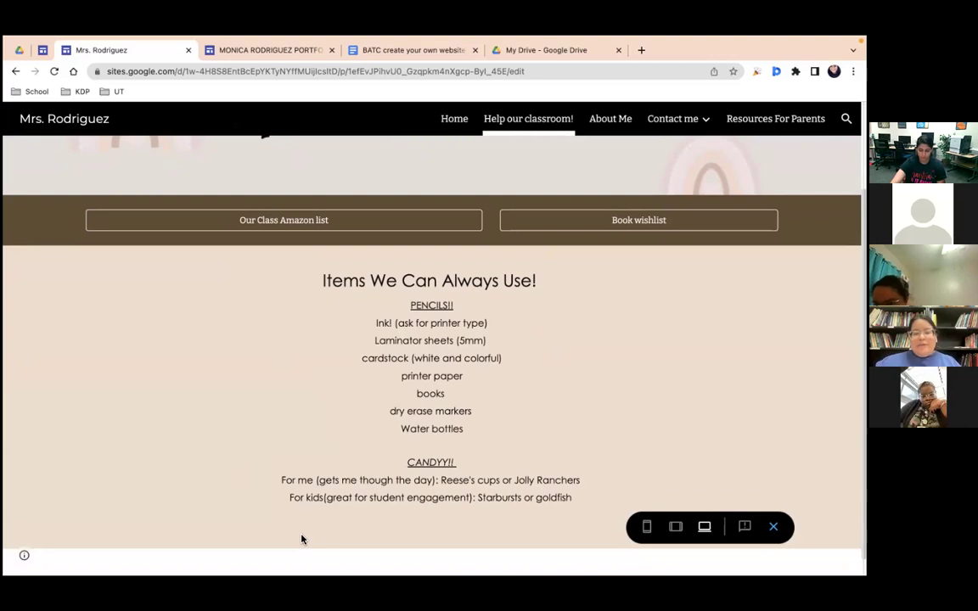
left_click_drag(463, 431, 399, 433)
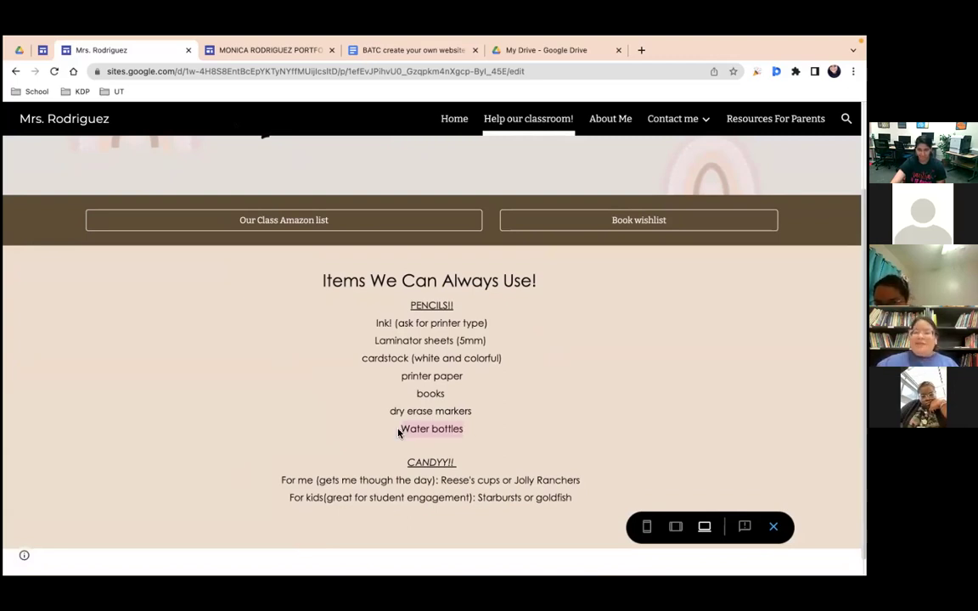
left_click(473, 323)
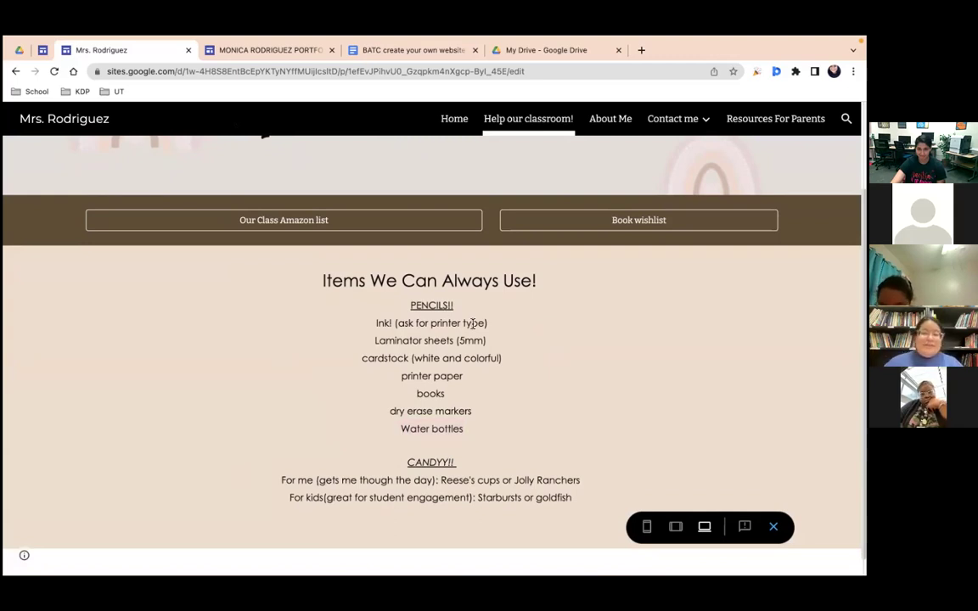
scroll(312, 382, "up", 2)
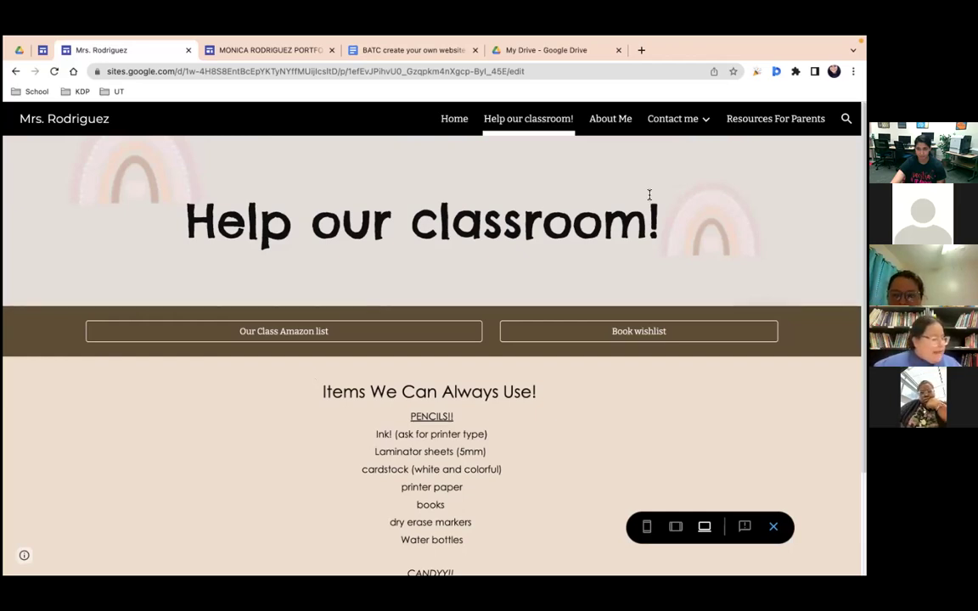
left_click(747, 119)
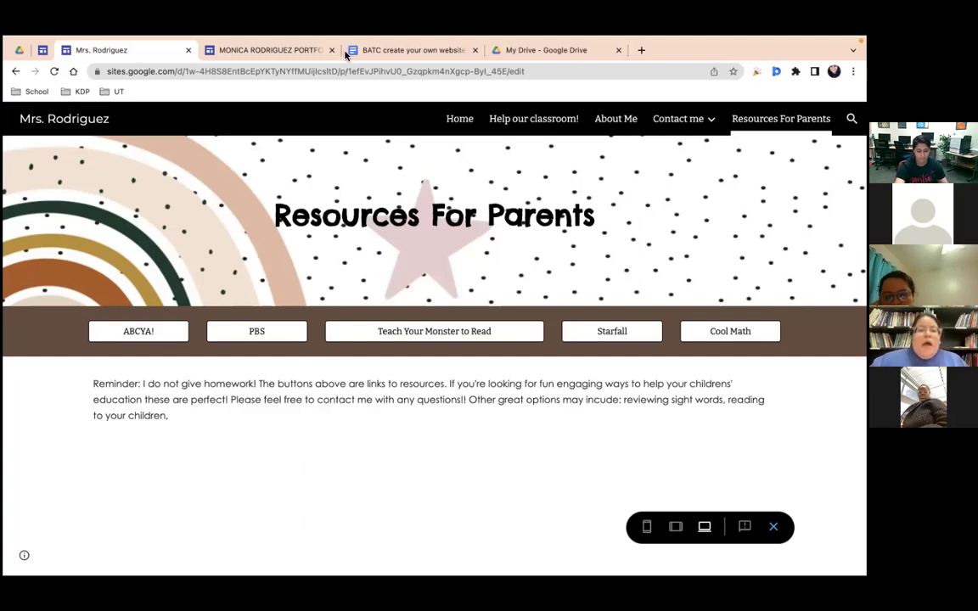
Step: Scroll down the Resources For Parents page to the no-homework reminder
scroll(241, 412, "down", 1)
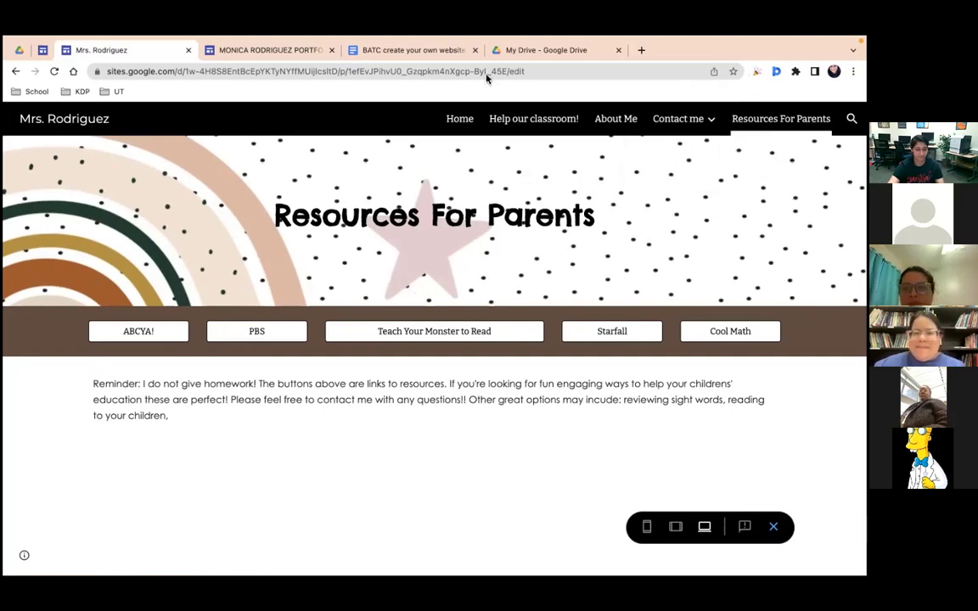
Step: Open the shared Creating your own website folder and preview the How to make a copy .png image
left_click(515, 56)
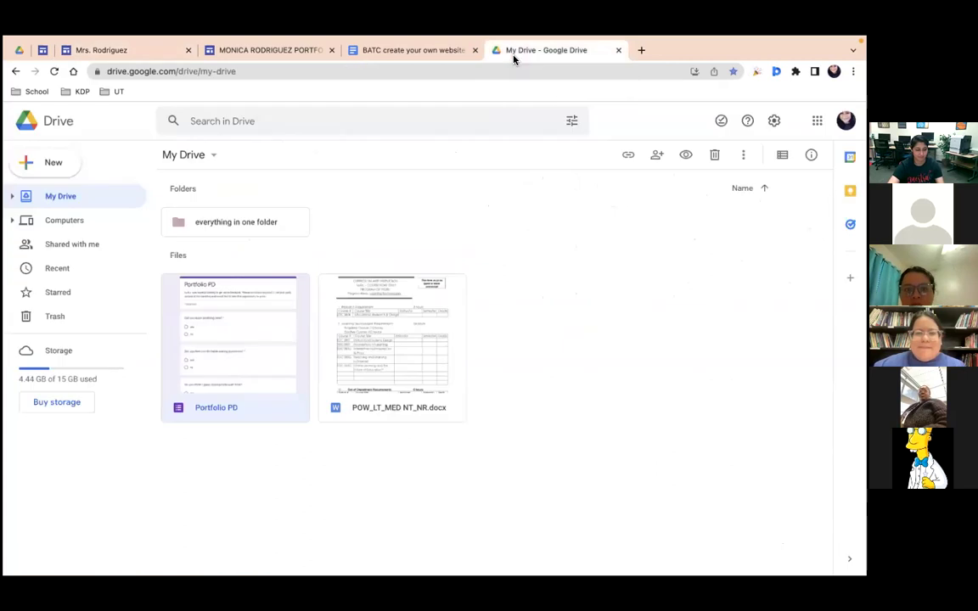
mouse_move(114, 42)
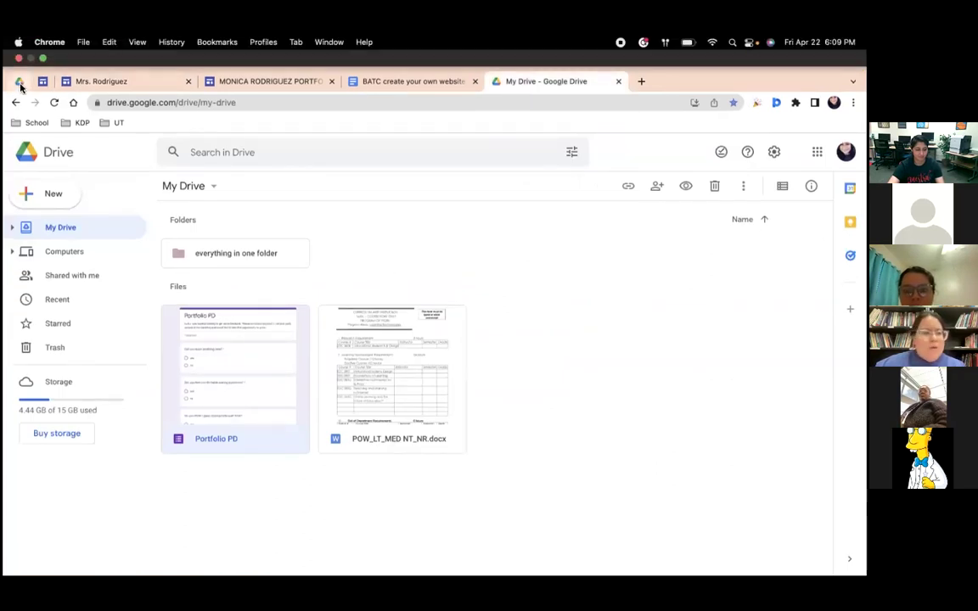
scroll(301, 445, "down", 2)
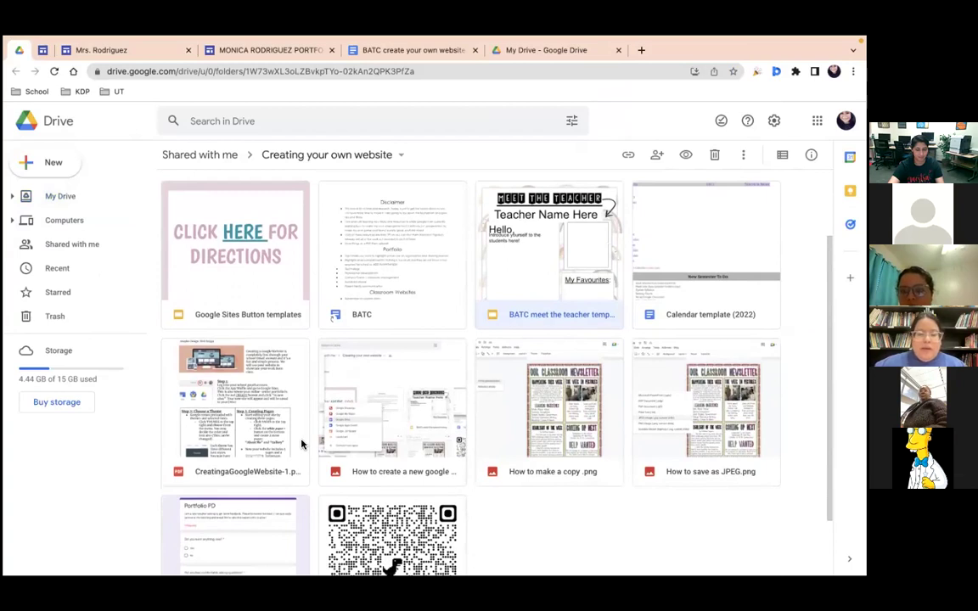
scroll(302, 444, "down", 1)
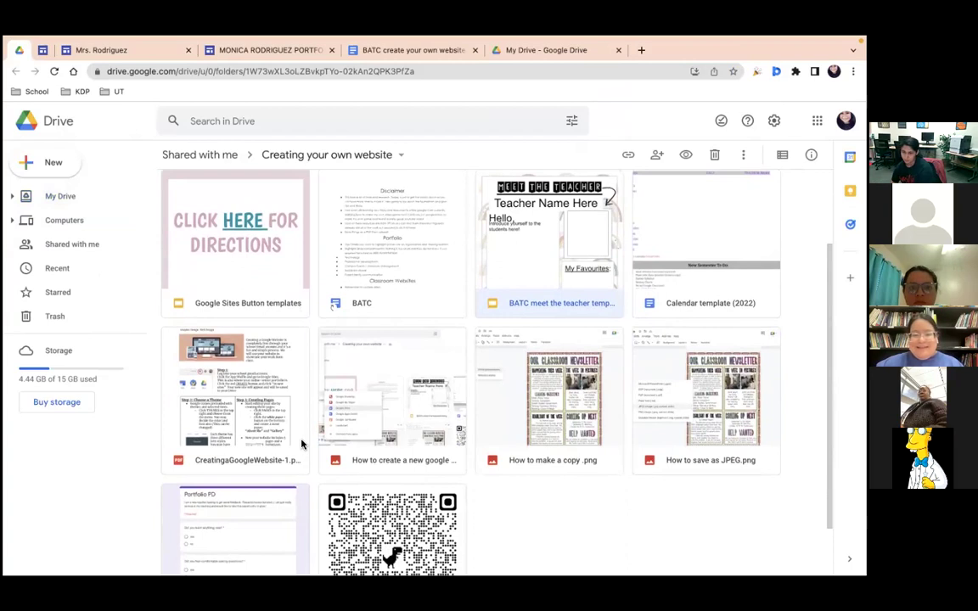
scroll(302, 443, "down", 1)
scroll(301, 444, "up", 1)
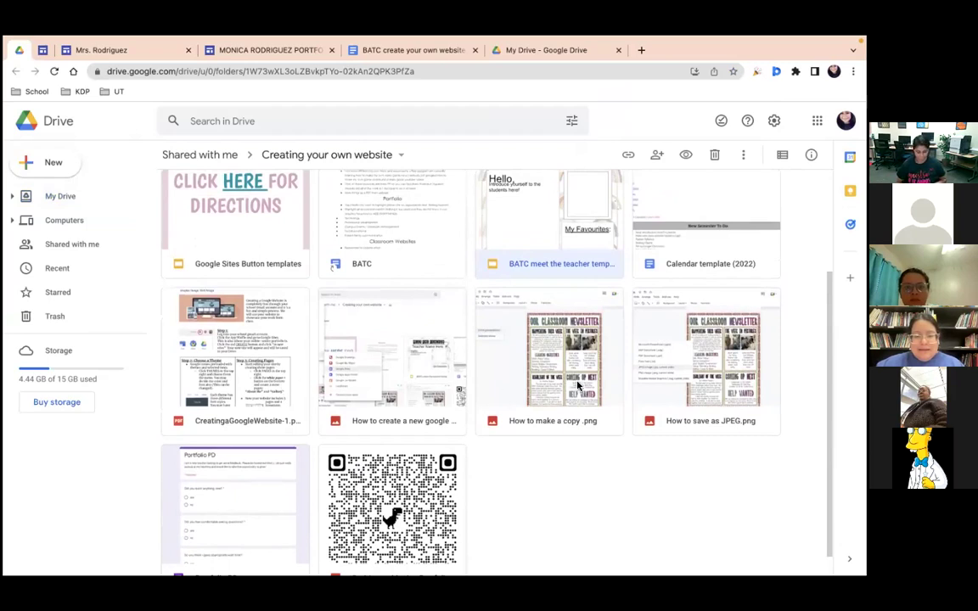
right_click(576, 387)
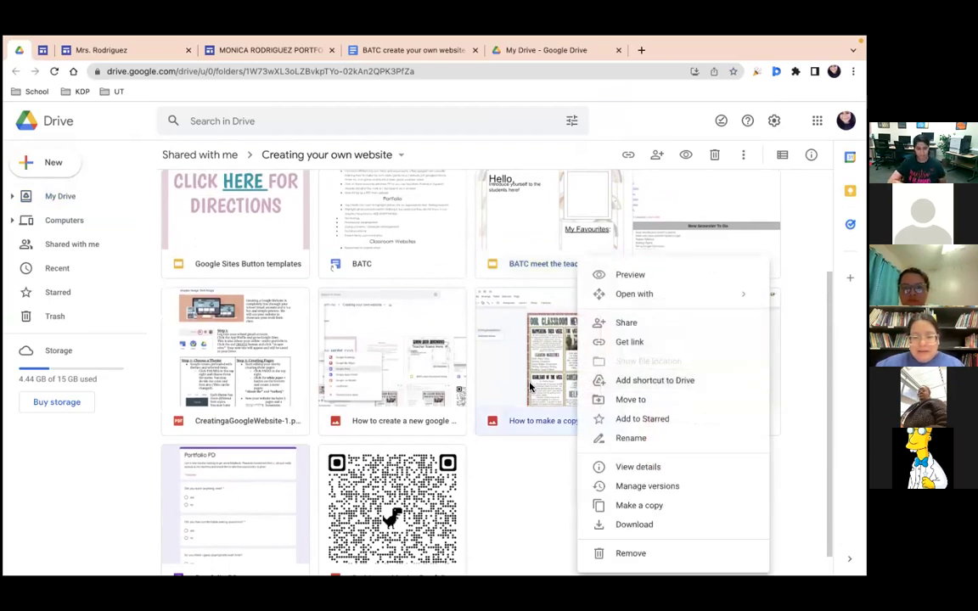
left_click(530, 387)
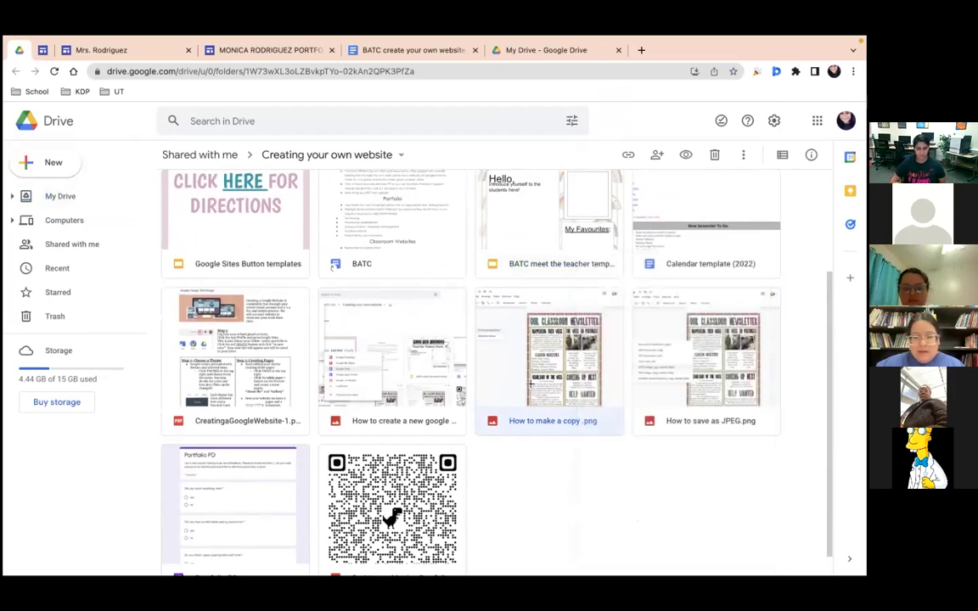
double_click(530, 387)
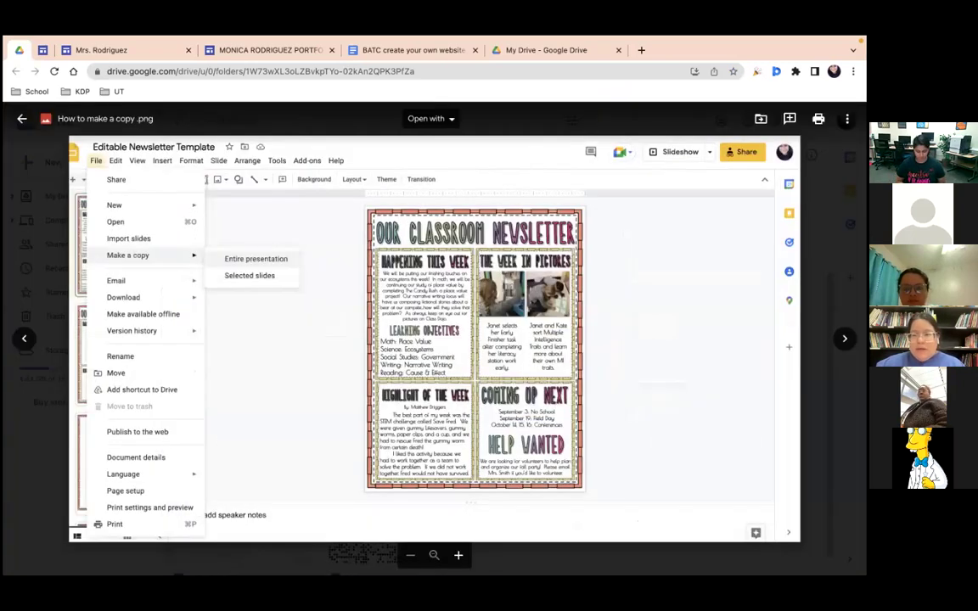
left_click(761, 119)
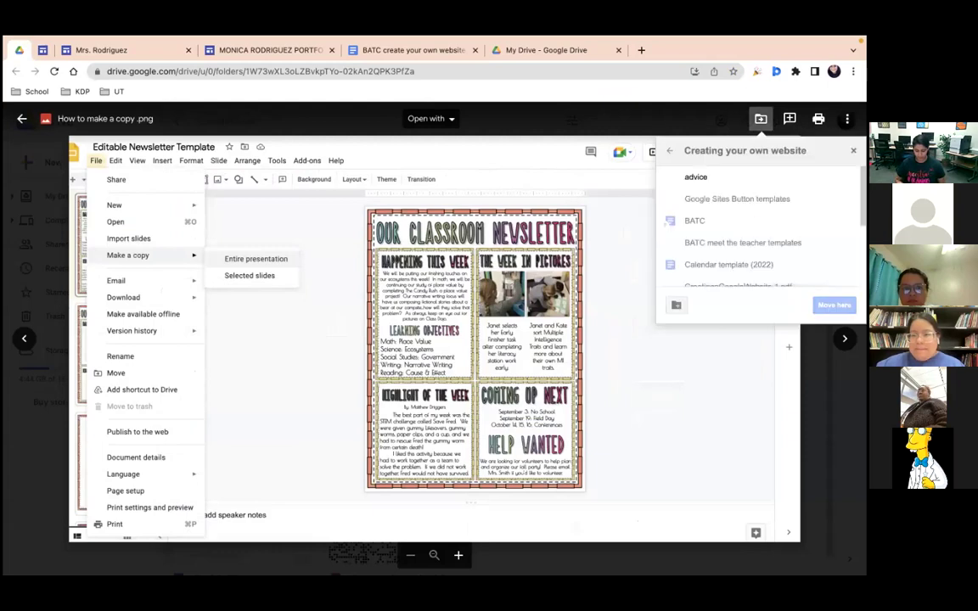
left_click(848, 119)
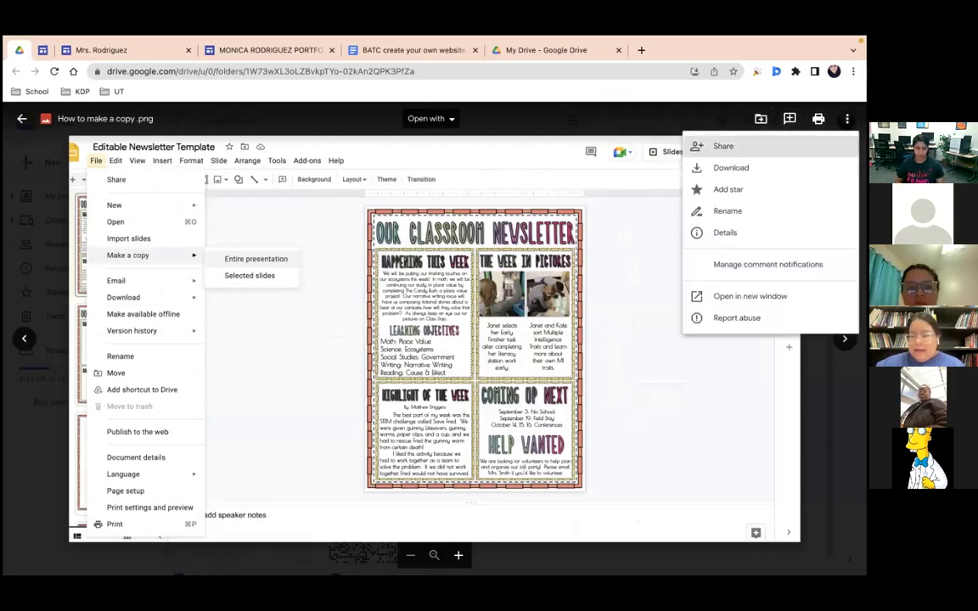
key("Escape")
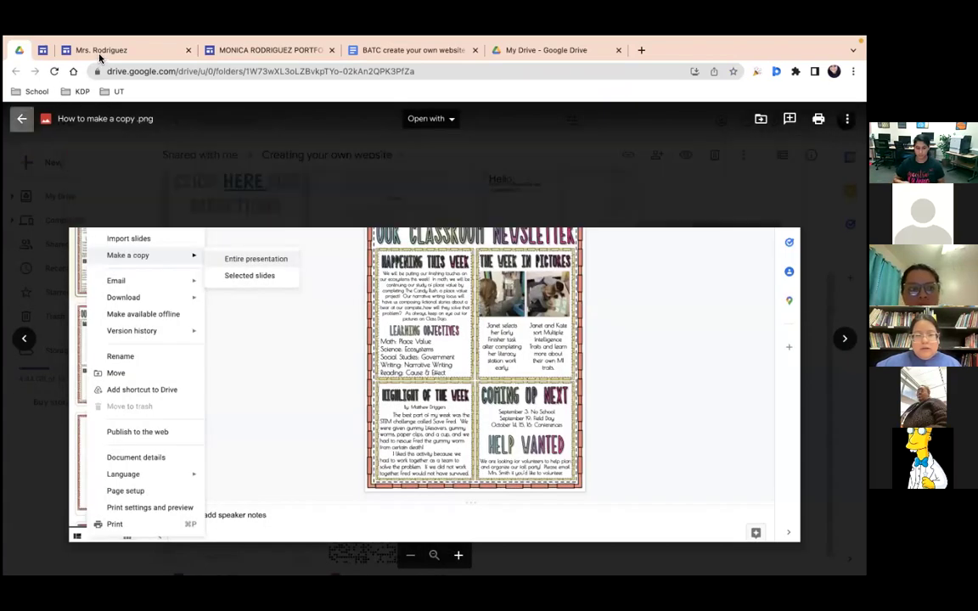
key("Escape")
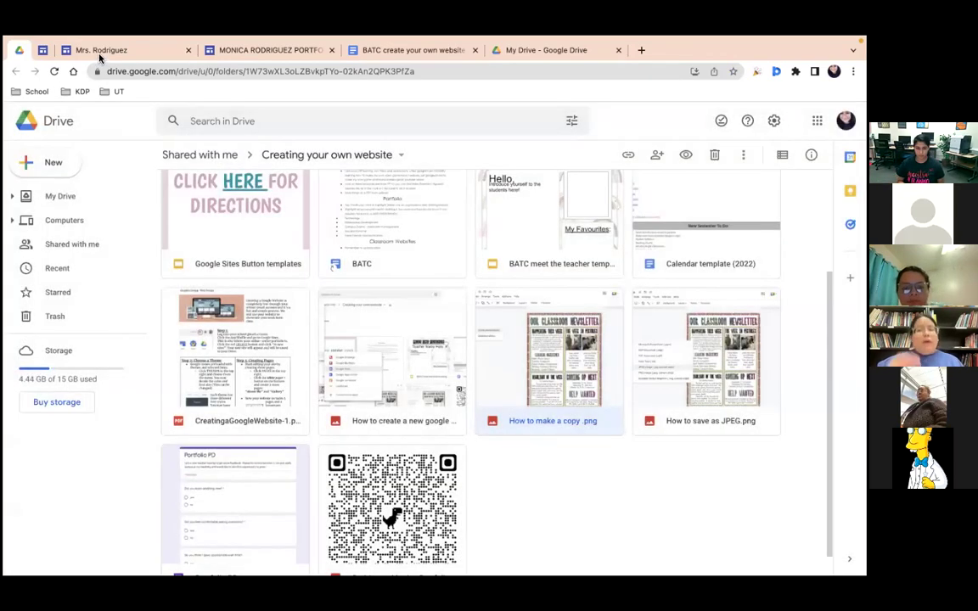
Step: Go to the classroom site's Home page, pin its browser tab, and switch to the My Portfolio tab
left_click(100, 53)
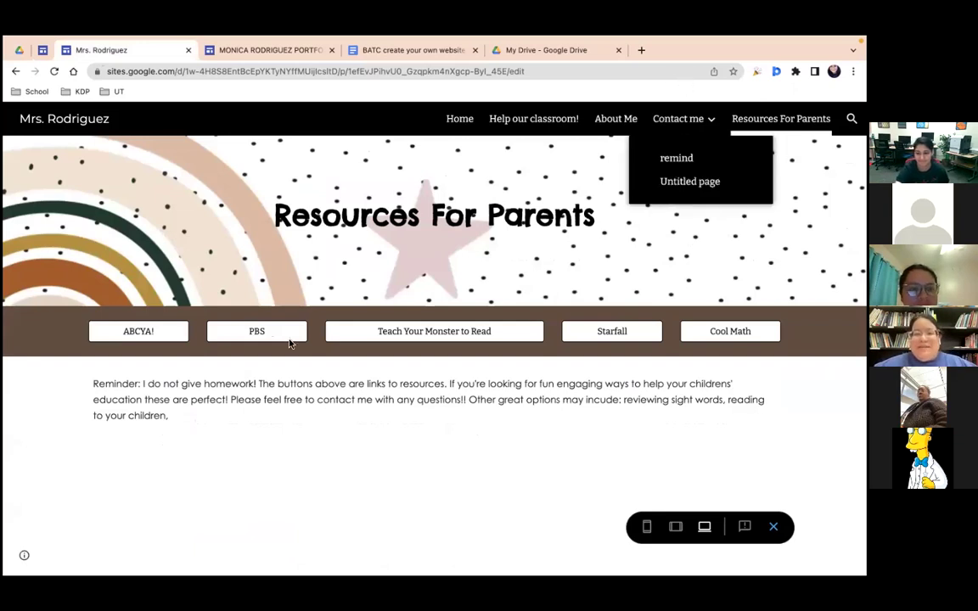
left_click(64, 121)
right_click(164, 54)
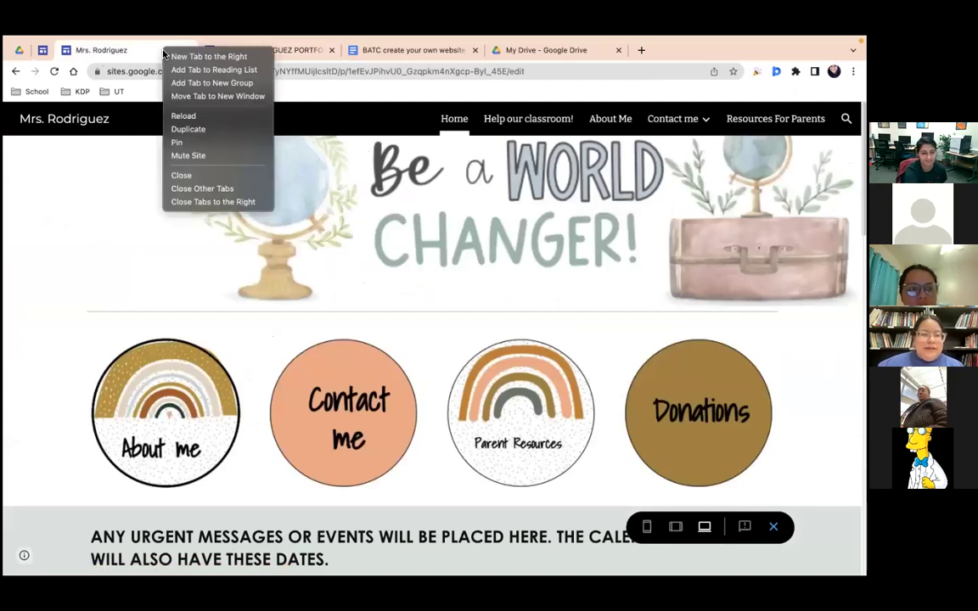
left_click(190, 143)
key("ctrl+Tab")
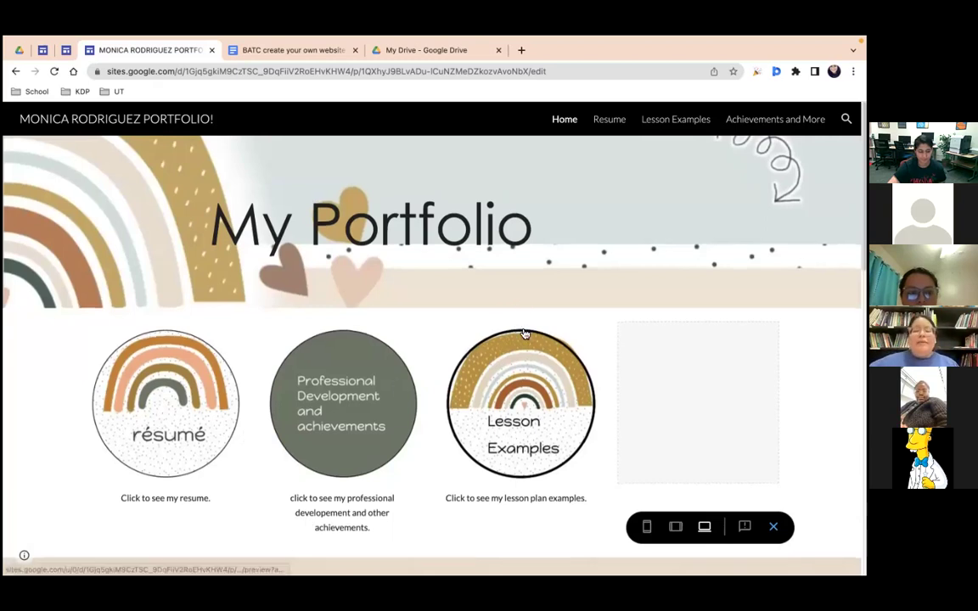
scroll(525, 334, "down", 3)
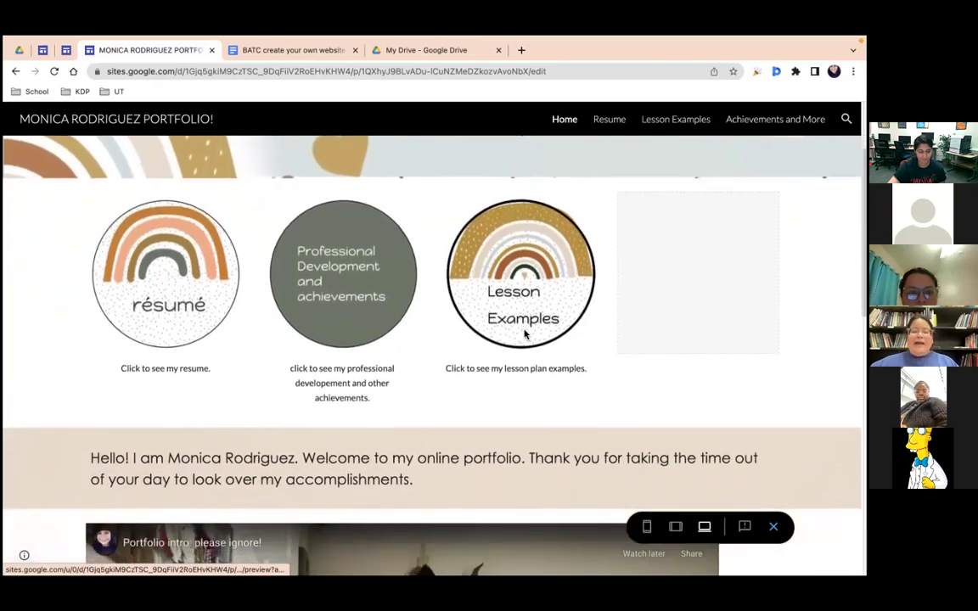
scroll(525, 334, "down", 2)
scroll(527, 336, "up", 1)
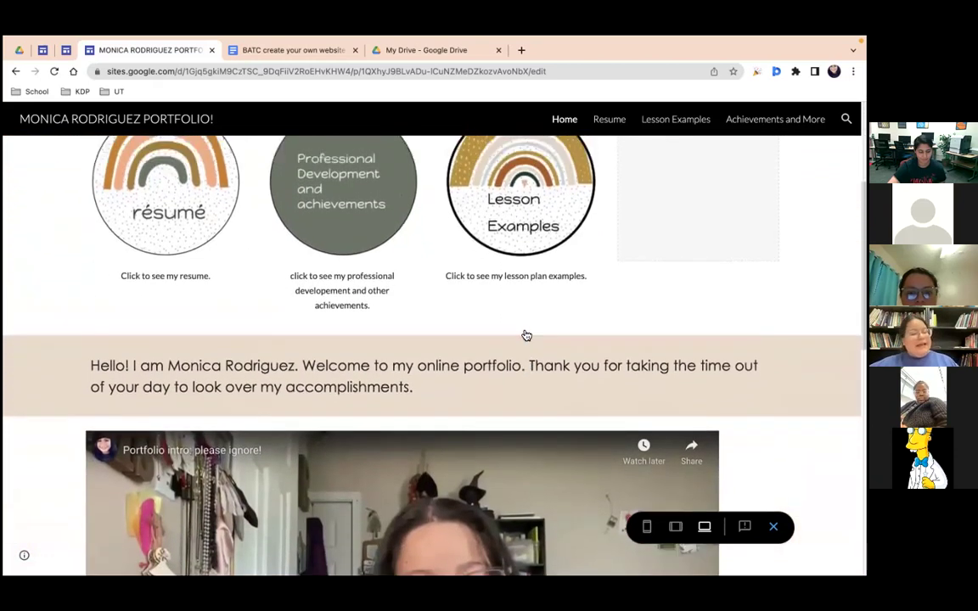
scroll(527, 336, "up", 5)
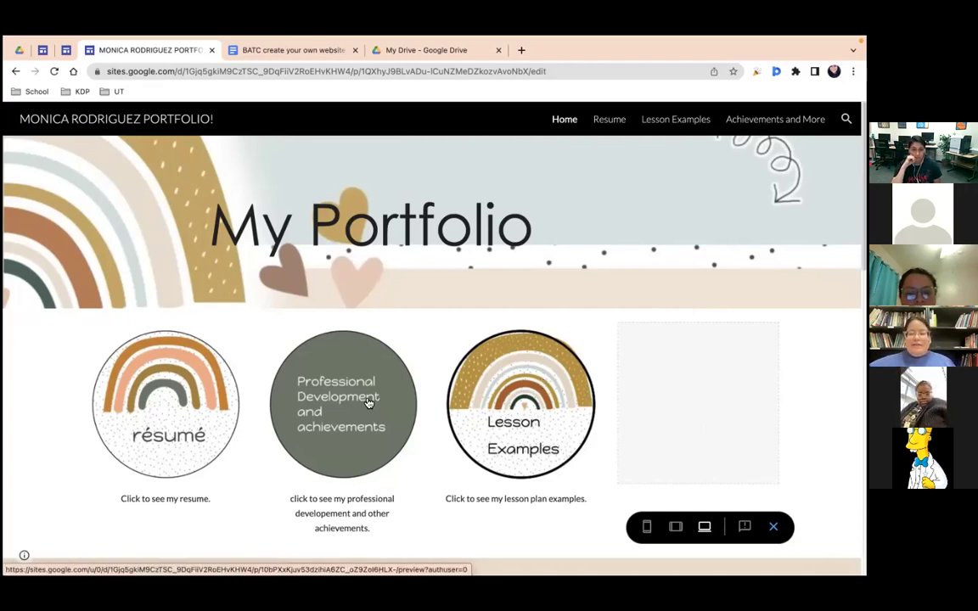
Step: Start the portfolio's embedded intro video, then pause it
scroll(317, 421, "down", 3)
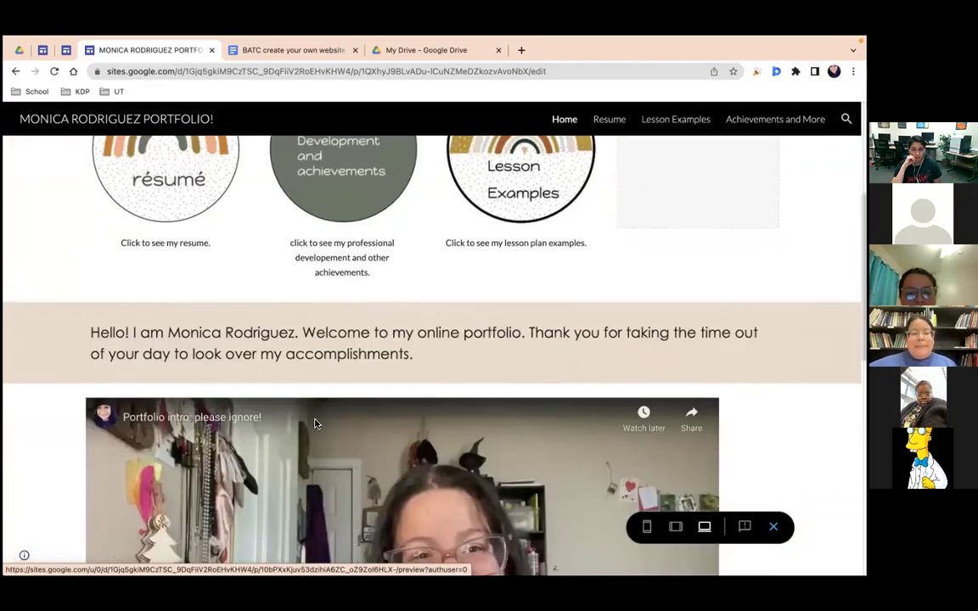
scroll(316, 421, "down", 4)
scroll(319, 416, "up", 2)
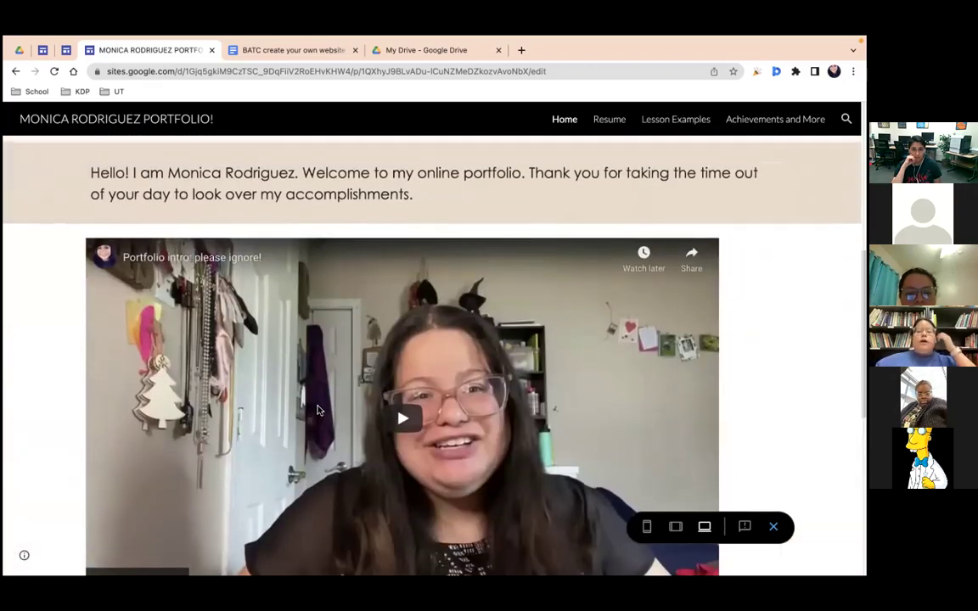
left_click(404, 416)
scroll(412, 414, "down", 1)
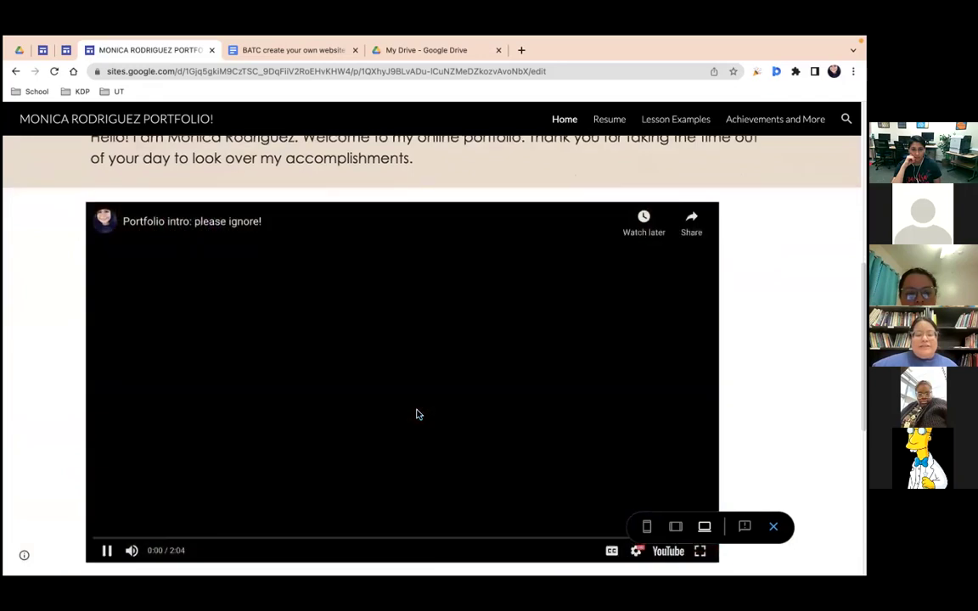
scroll(416, 414, "down", 2)
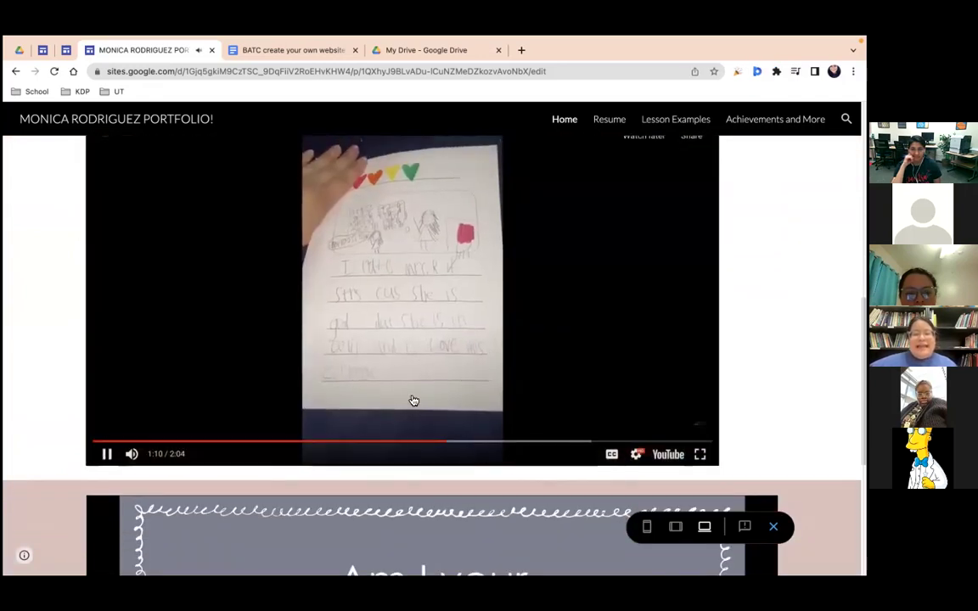
left_click(559, 240)
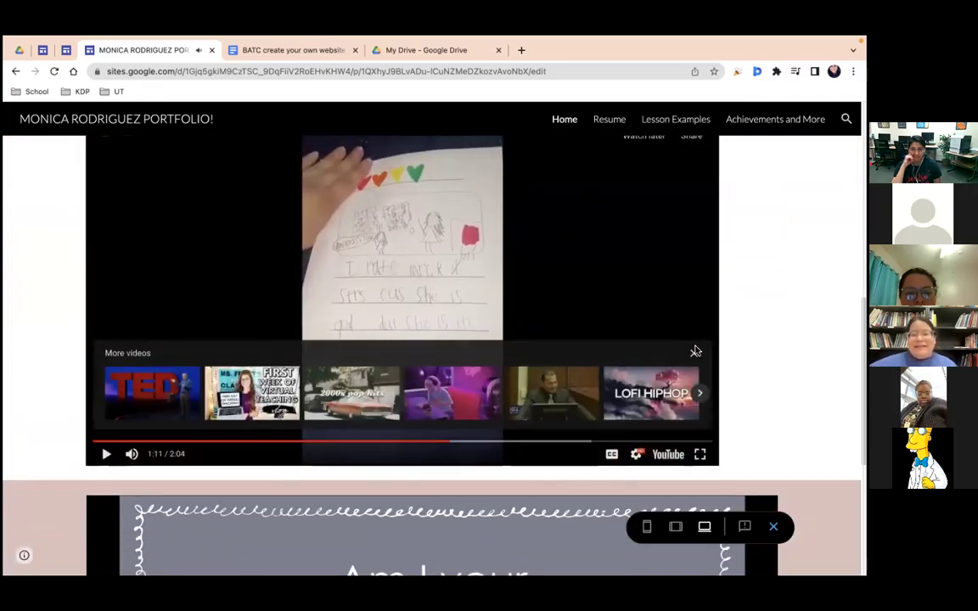
Step: Dismiss the suggested videos, skip the intro video to 1:34, and leave it paused at 1:35
left_click(694, 349)
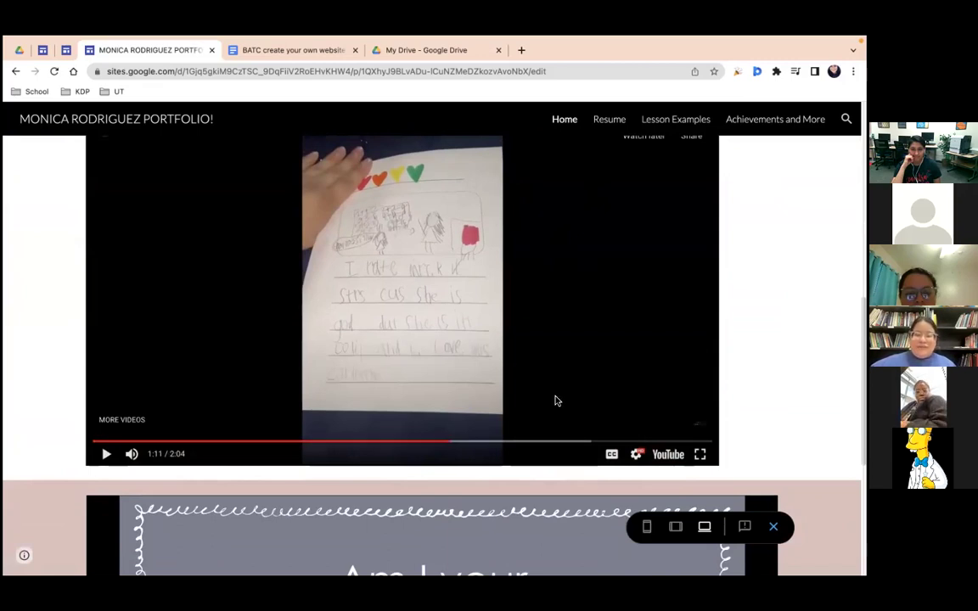
left_click(568, 443)
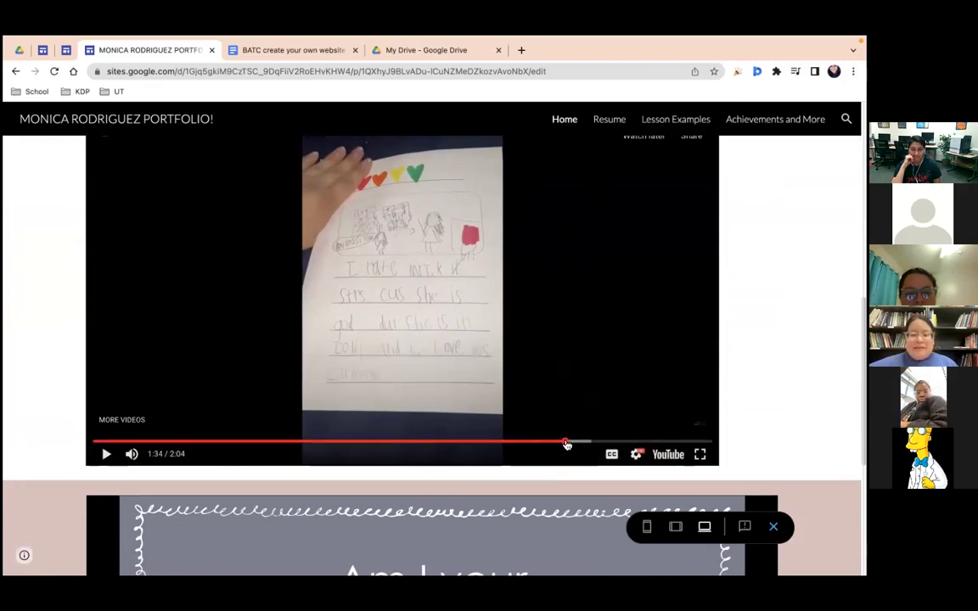
left_click(577, 307)
left_click(332, 314)
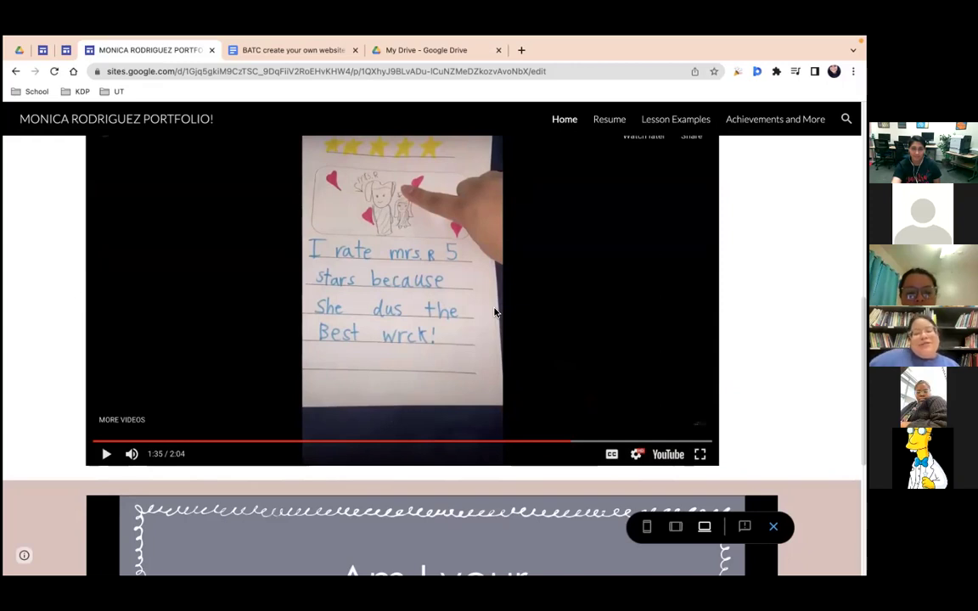
scroll(458, 416, "down", 4)
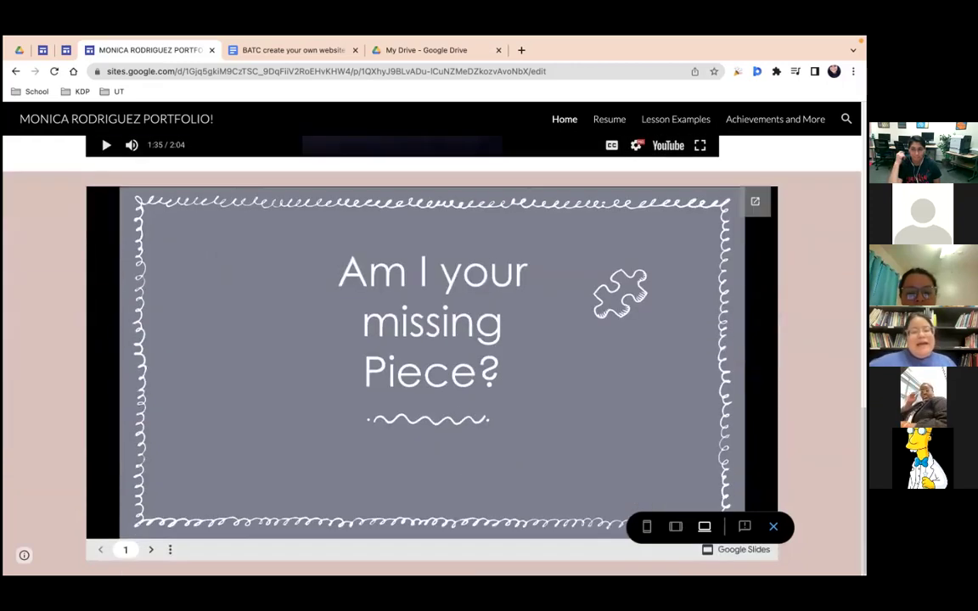
Step: Advance the embedded slideshow on the Home page to its next slide
scroll(42, 196, "up", 1)
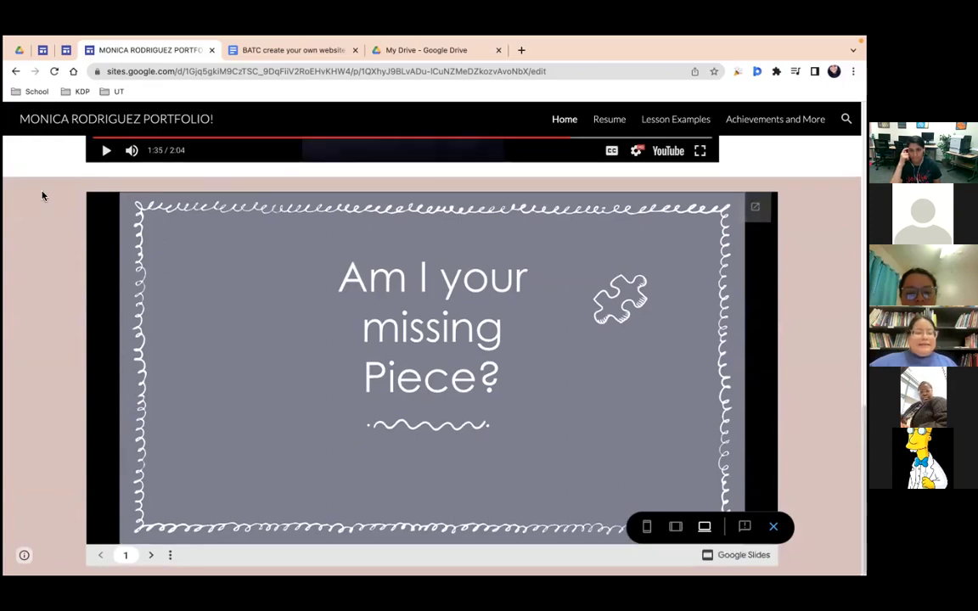
scroll(46, 220, "up", 4)
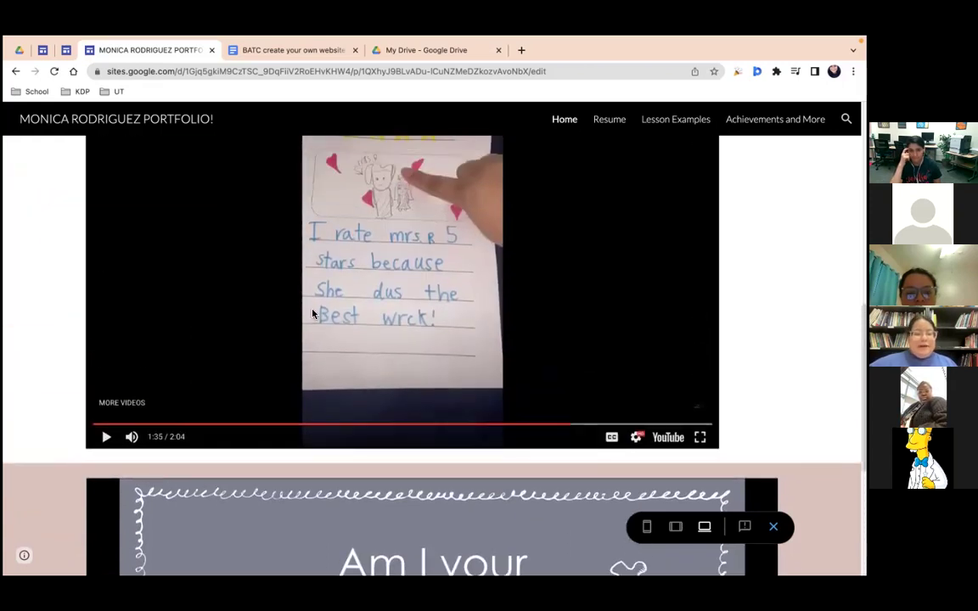
scroll(314, 314, "up", 2)
scroll(388, 326, "down", 4)
scroll(280, 417, "down", 3)
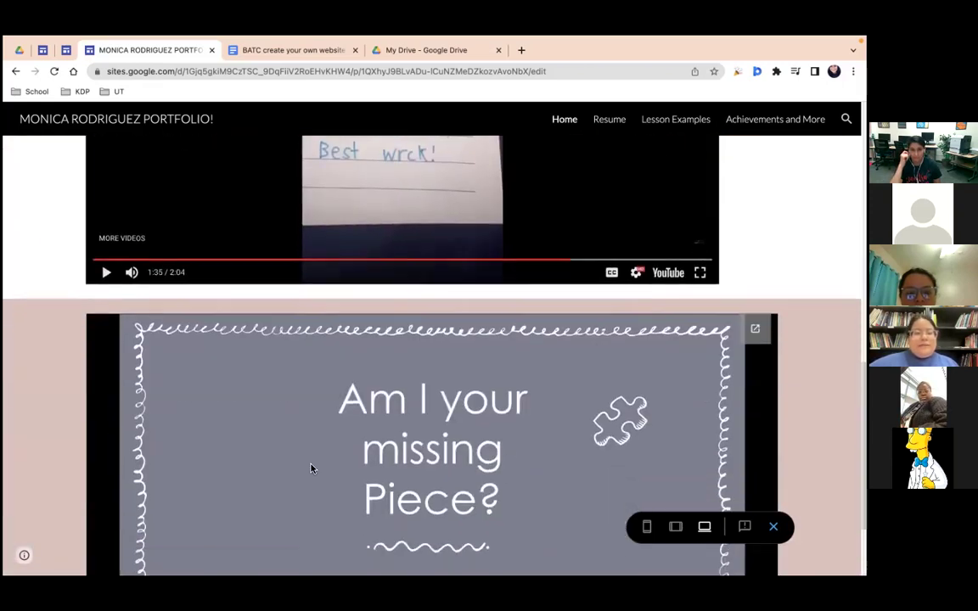
left_click(152, 550)
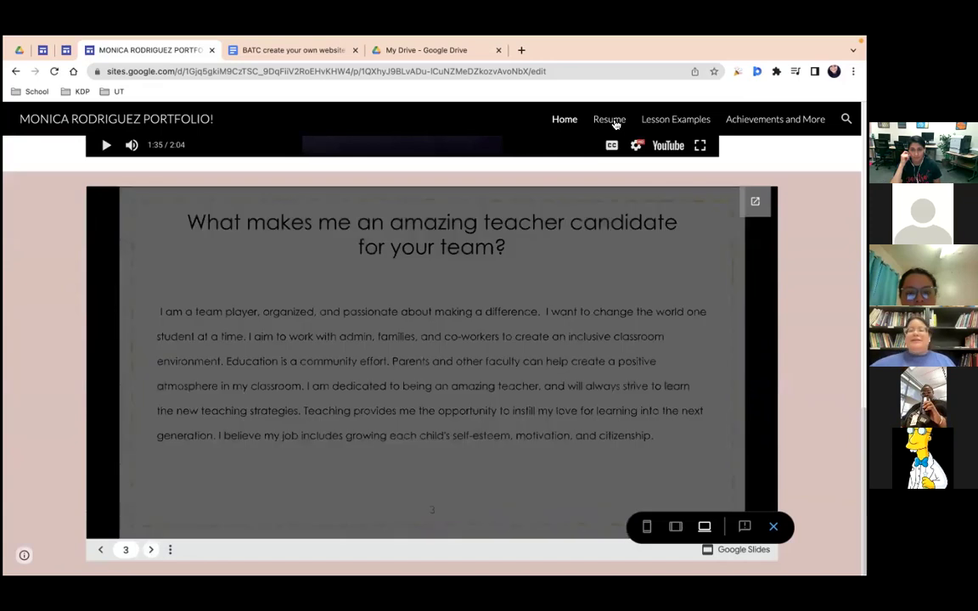
Step: View the Resume page, then the Lesson Examples page
scroll(616, 124, "up", 10)
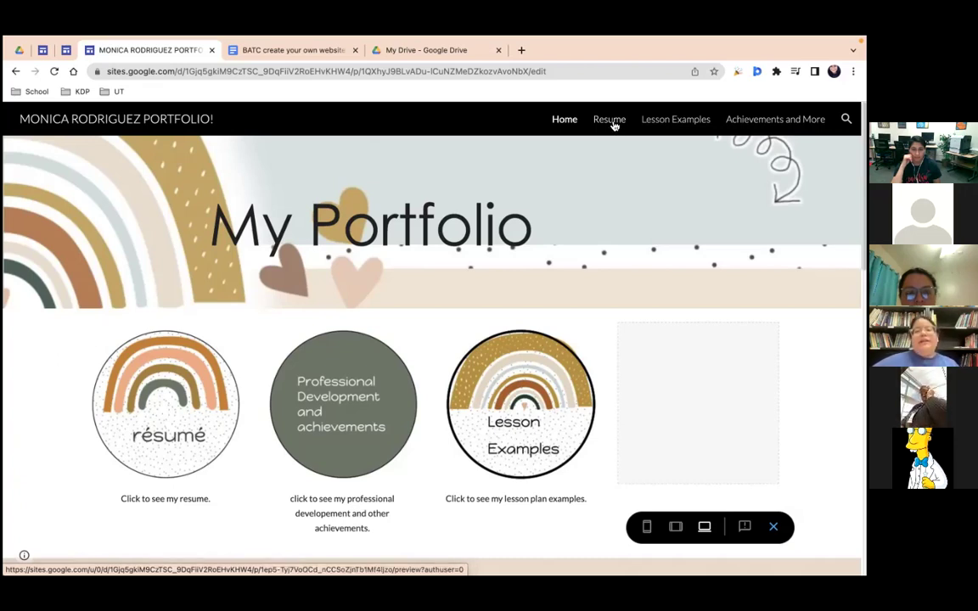
left_click(613, 123)
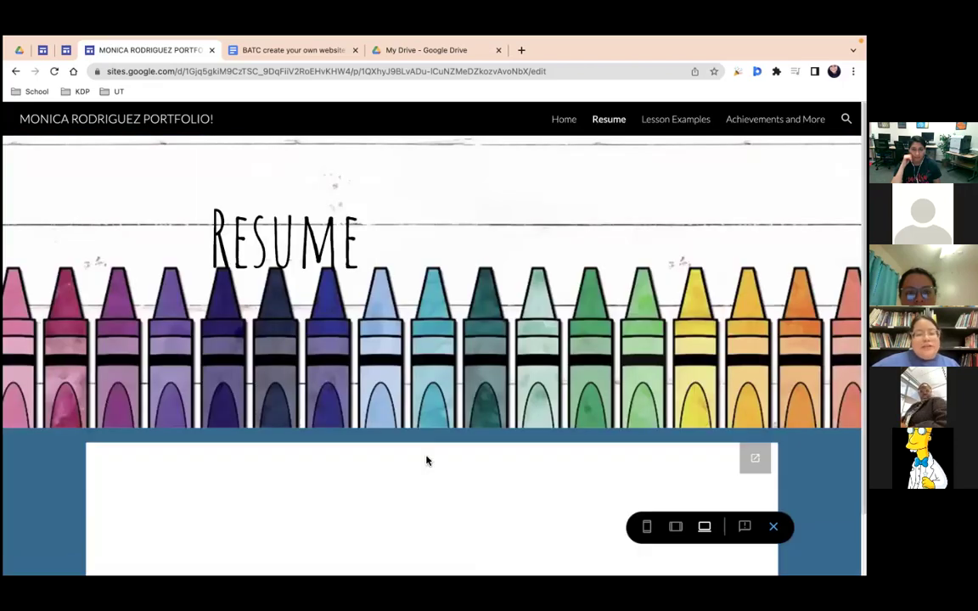
scroll(432, 435, "down", 5)
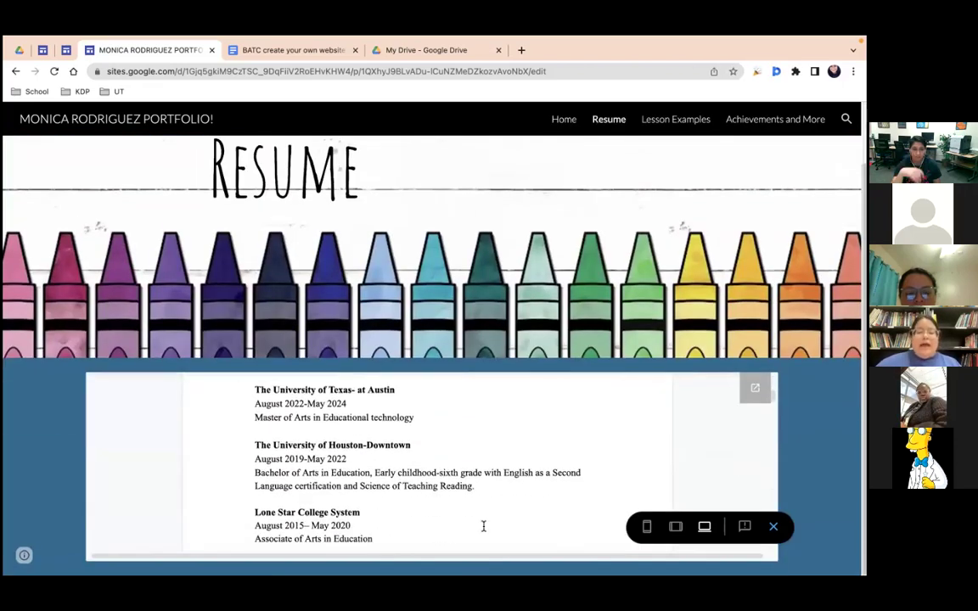
left_click(697, 124)
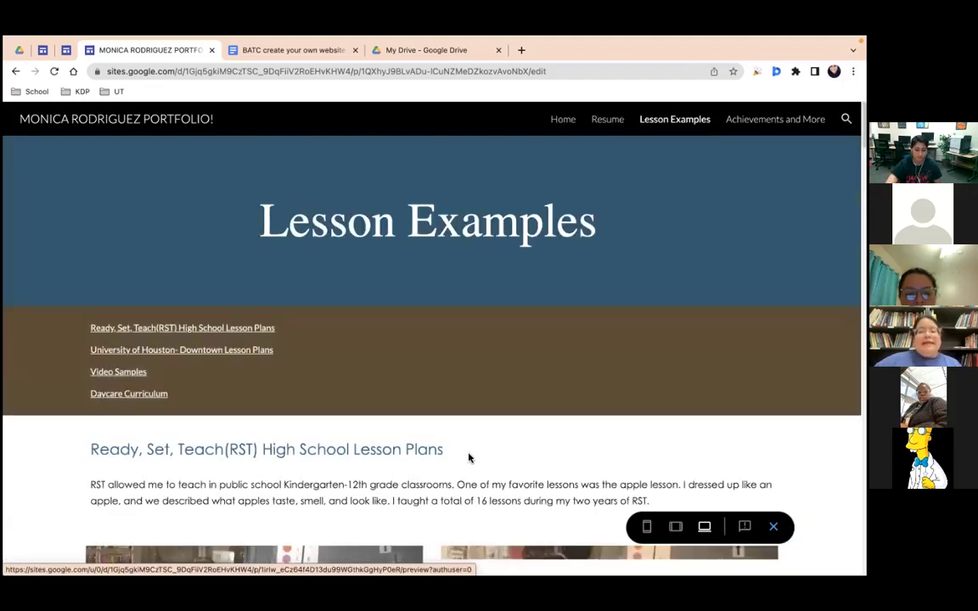
scroll(292, 476, "down", 2)
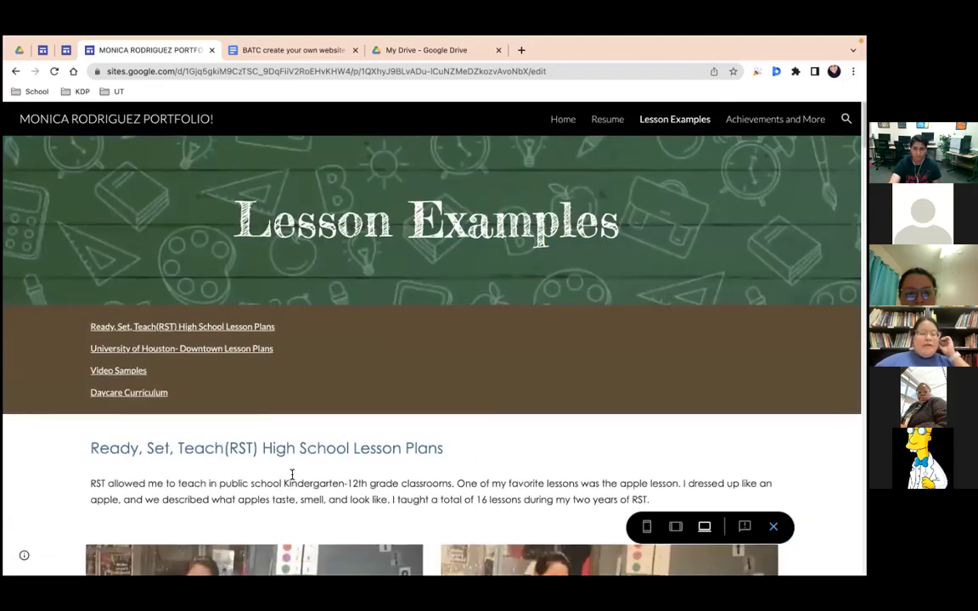
scroll(292, 475, "down", 5)
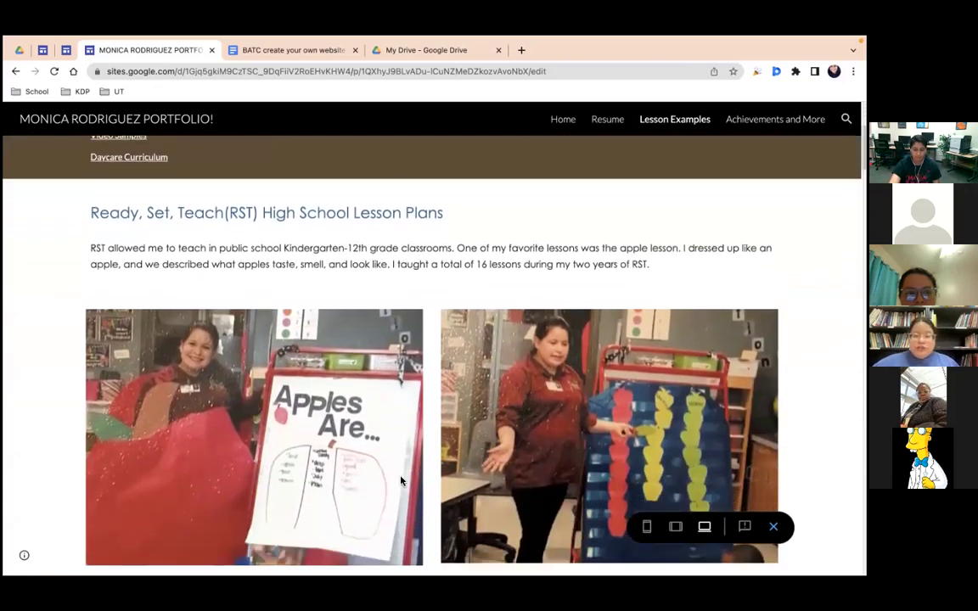
scroll(405, 458, "down", 5)
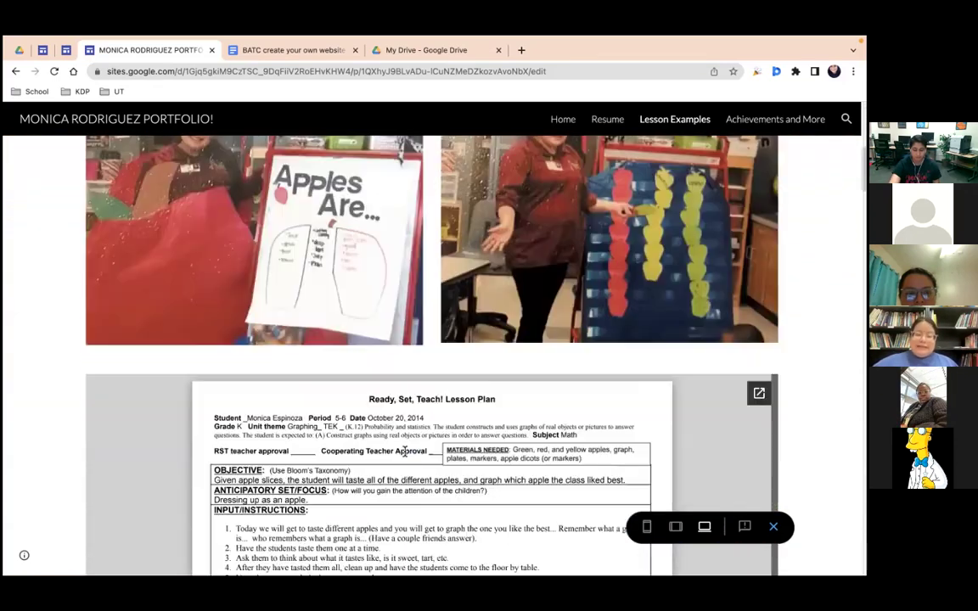
scroll(405, 439, "down", 10)
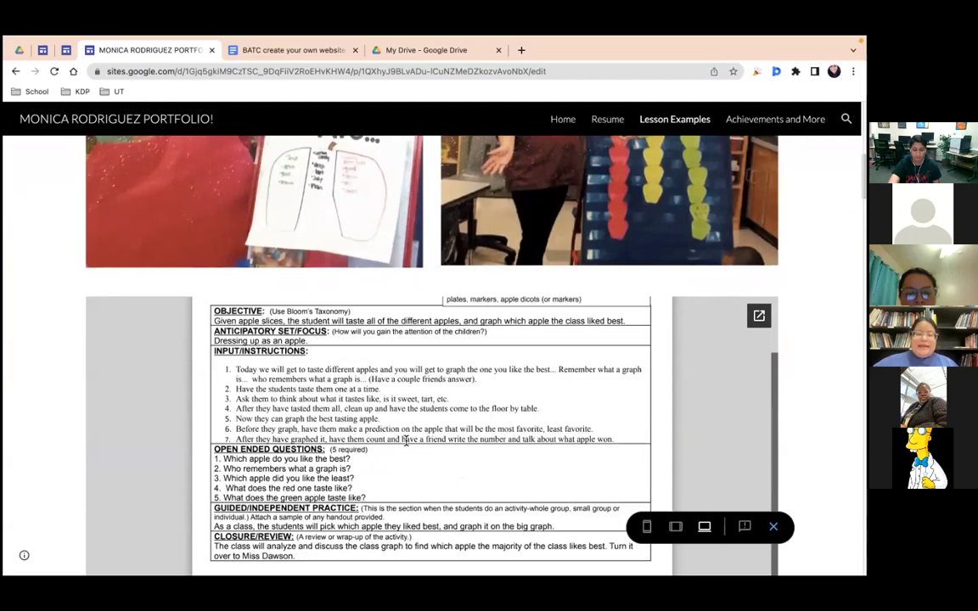
scroll(408, 413, "down", 8)
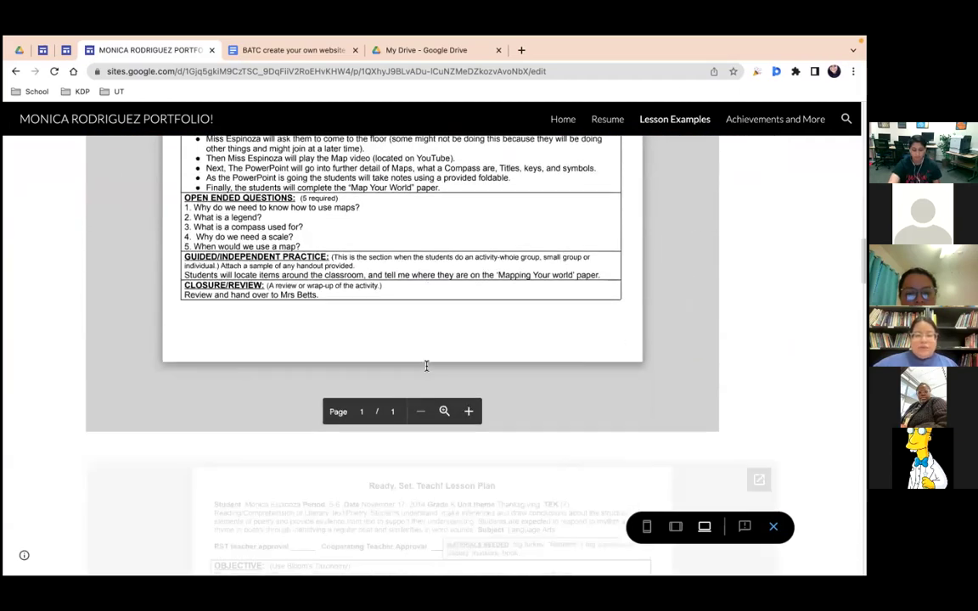
scroll(427, 370, "down", 15)
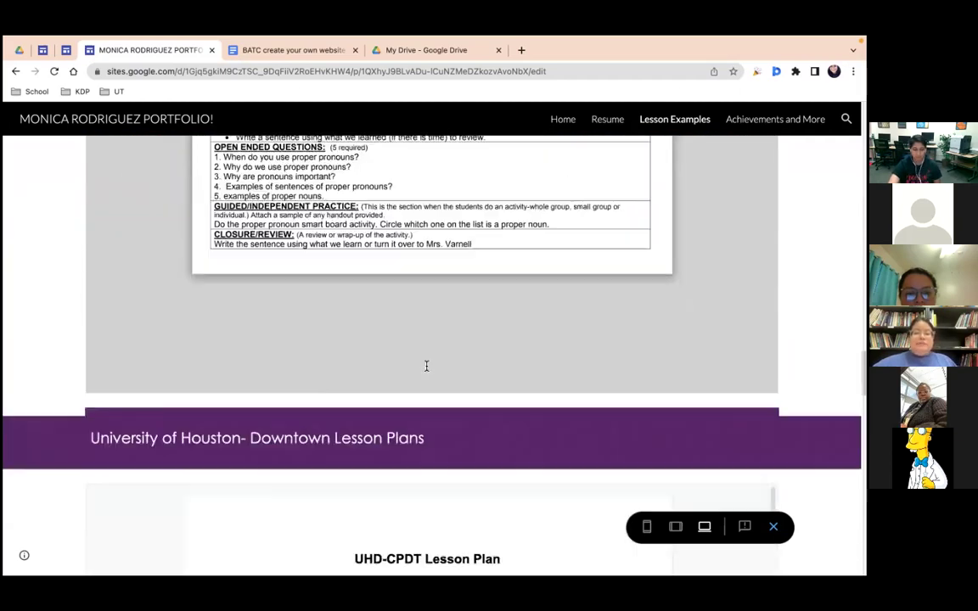
scroll(428, 455, "down", 10)
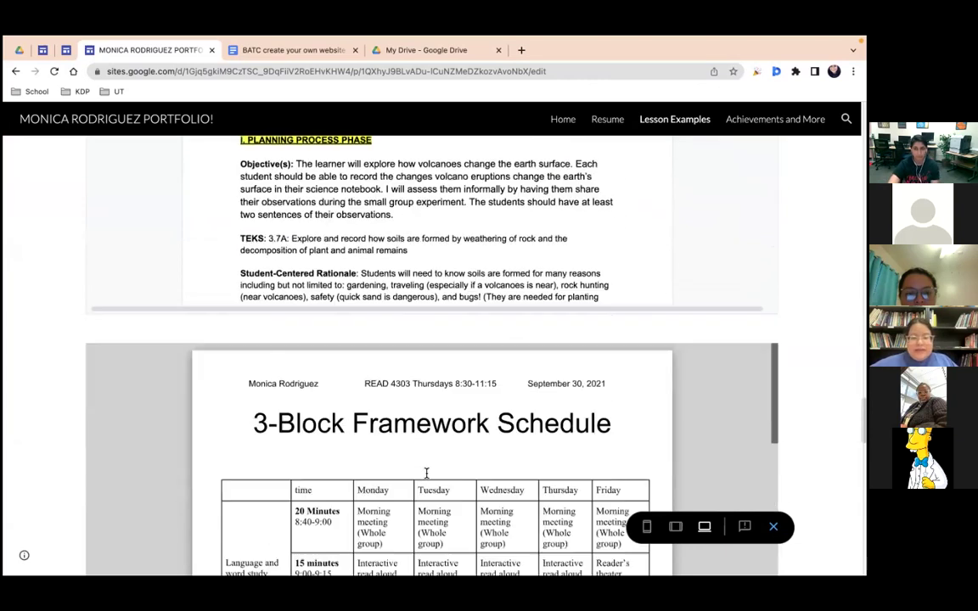
scroll(428, 474, "down", 6)
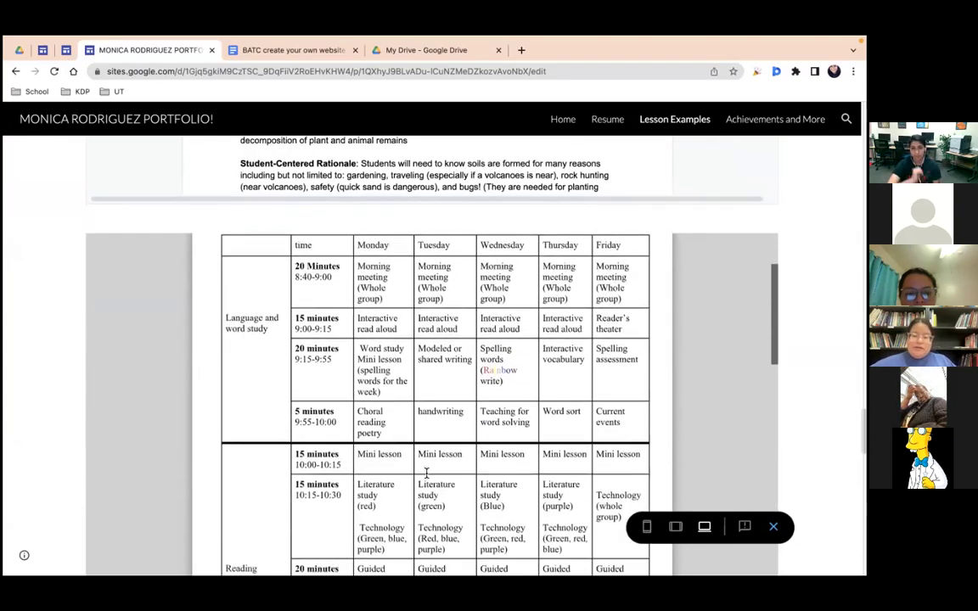
scroll(427, 474, "down", 10)
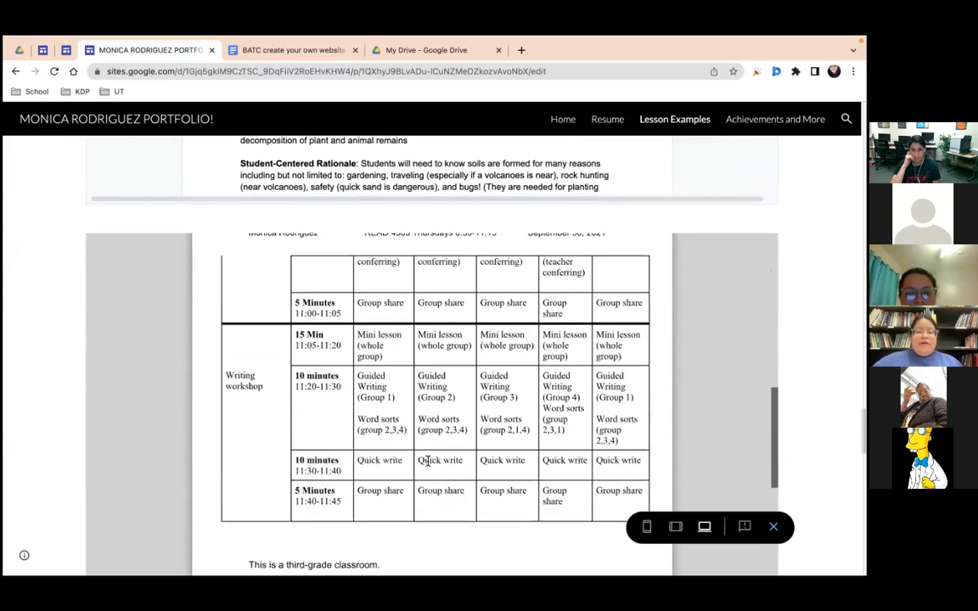
scroll(428, 461, "down", 8)
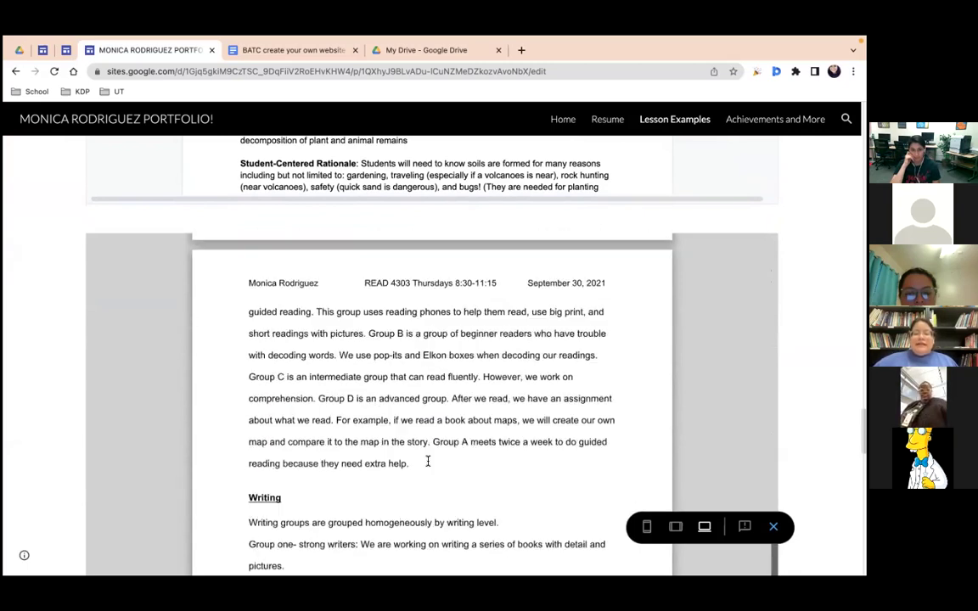
scroll(427, 461, "down", 10)
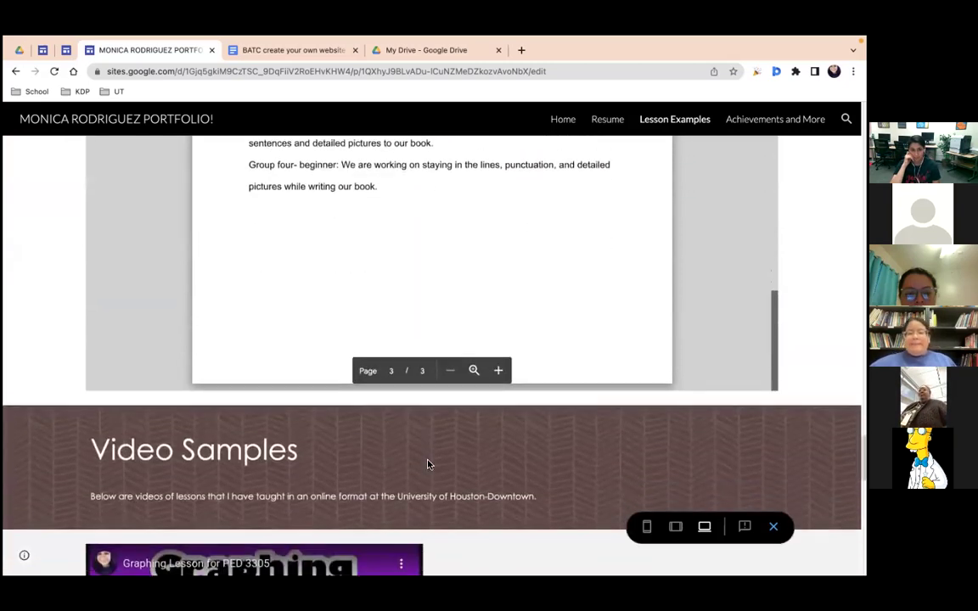
scroll(427, 463, "down", 3)
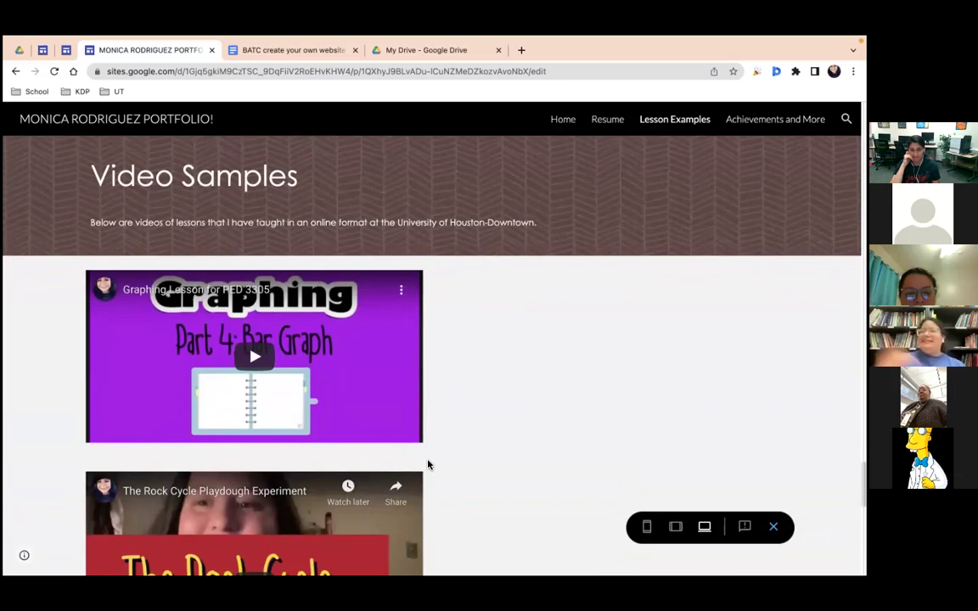
scroll(443, 493, "down", 5)
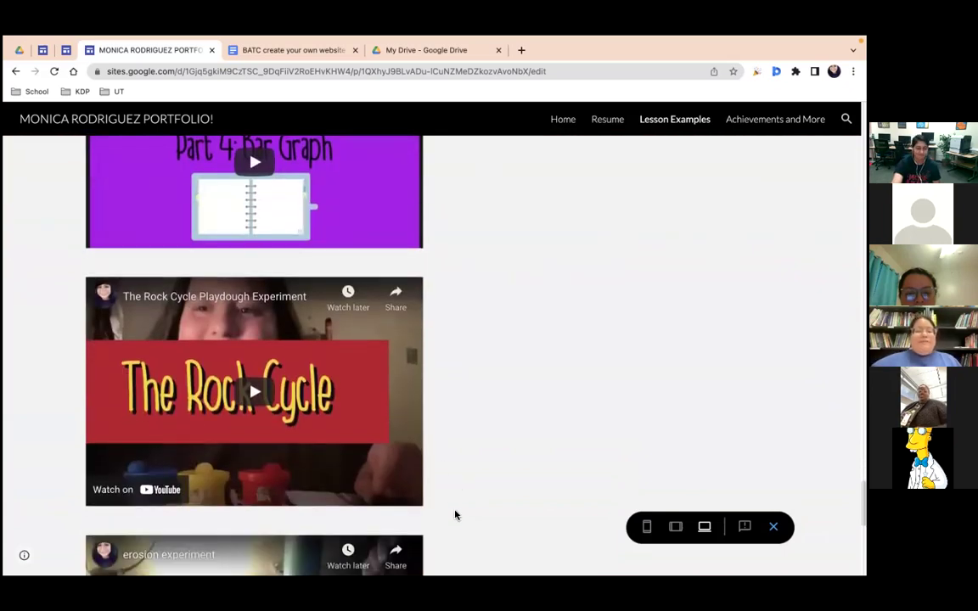
scroll(455, 514, "down", 4)
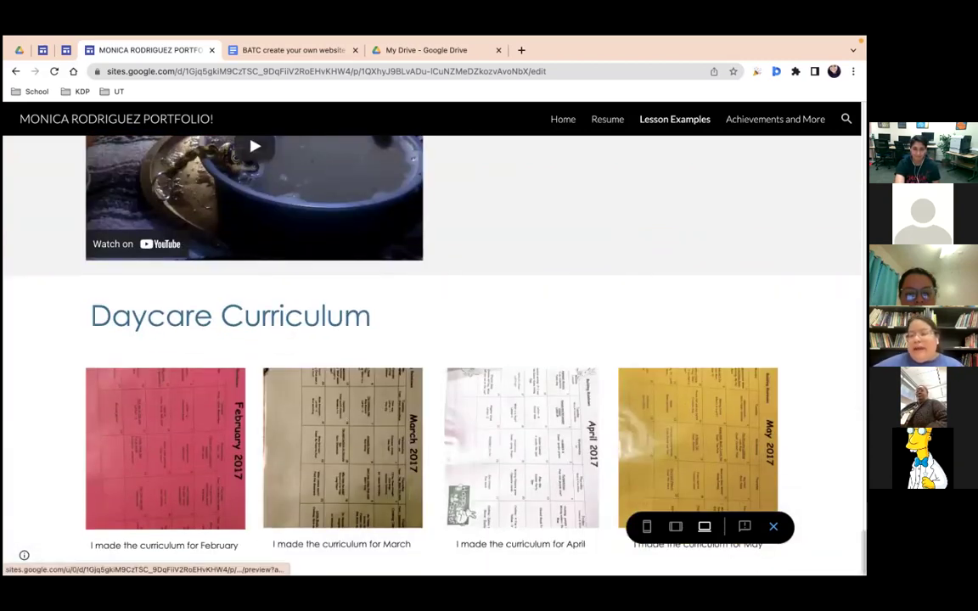
left_click(774, 119)
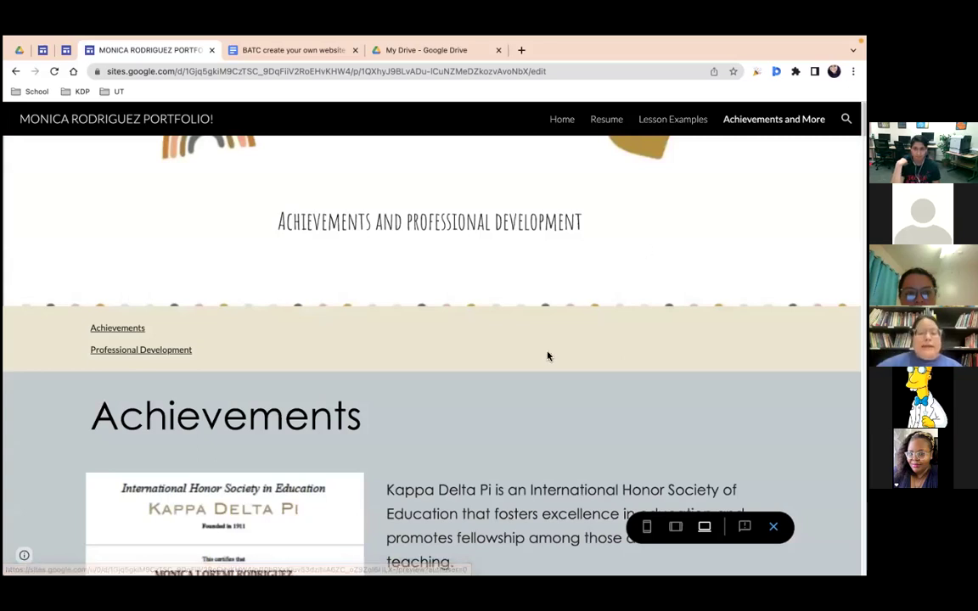
scroll(550, 348, "down", 1)
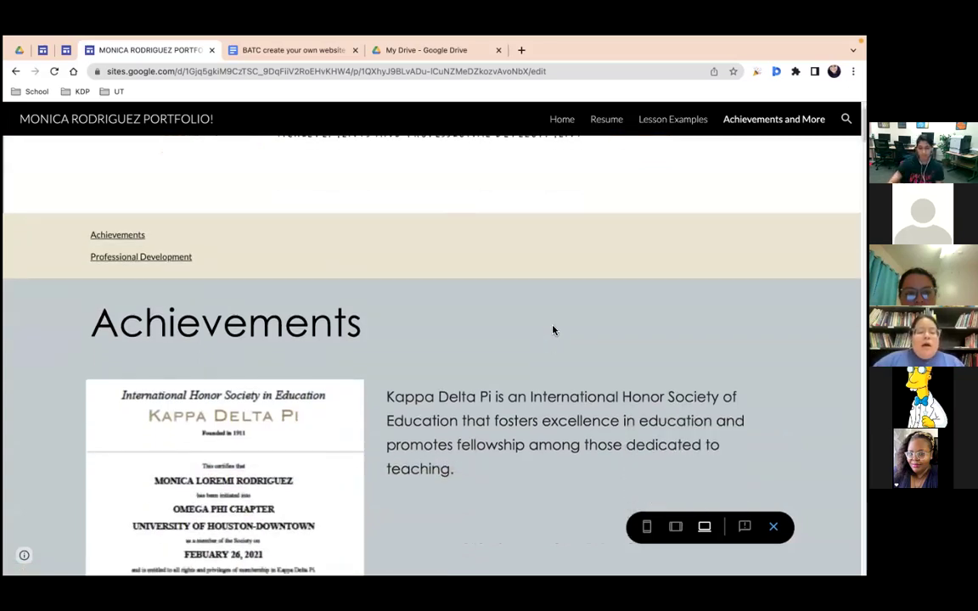
scroll(552, 343, "down", 2)
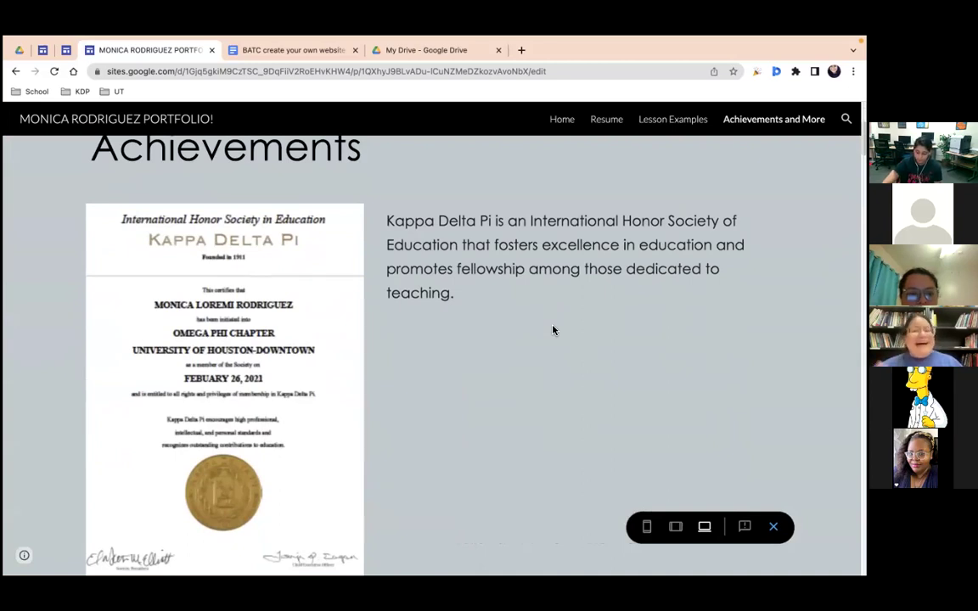
scroll(553, 330, "down", 3)
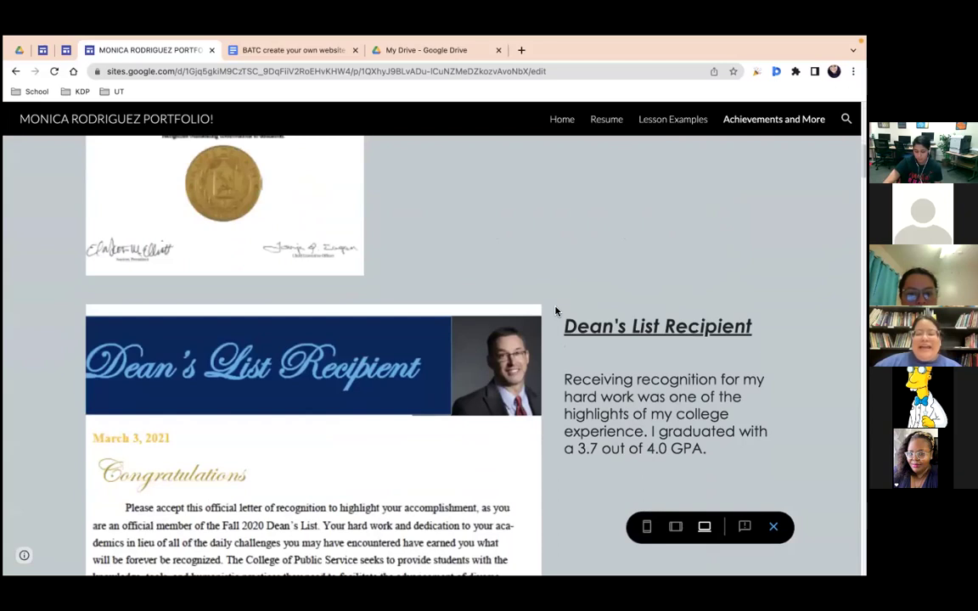
scroll(556, 311, "down", 1)
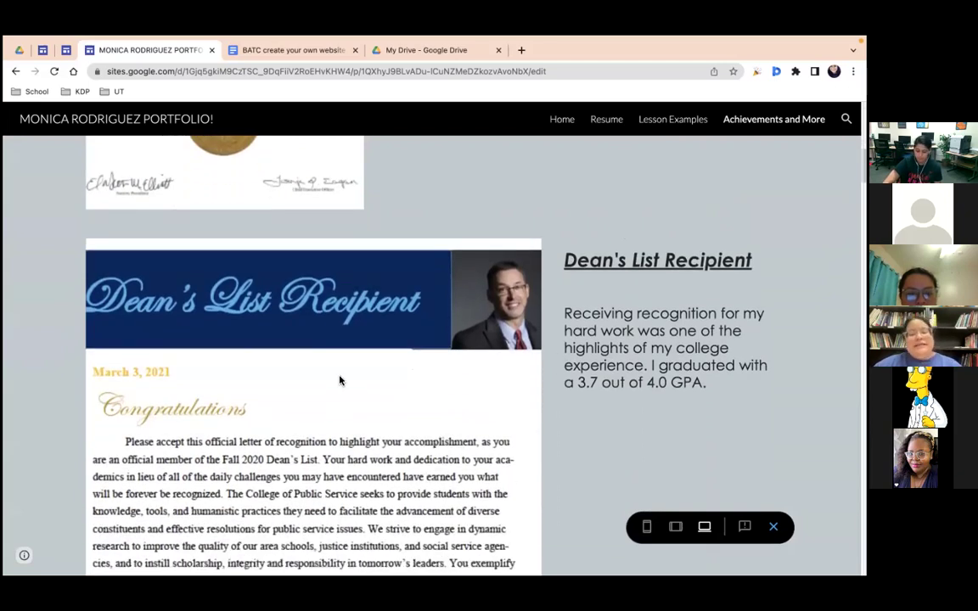
scroll(340, 380, "down", 4)
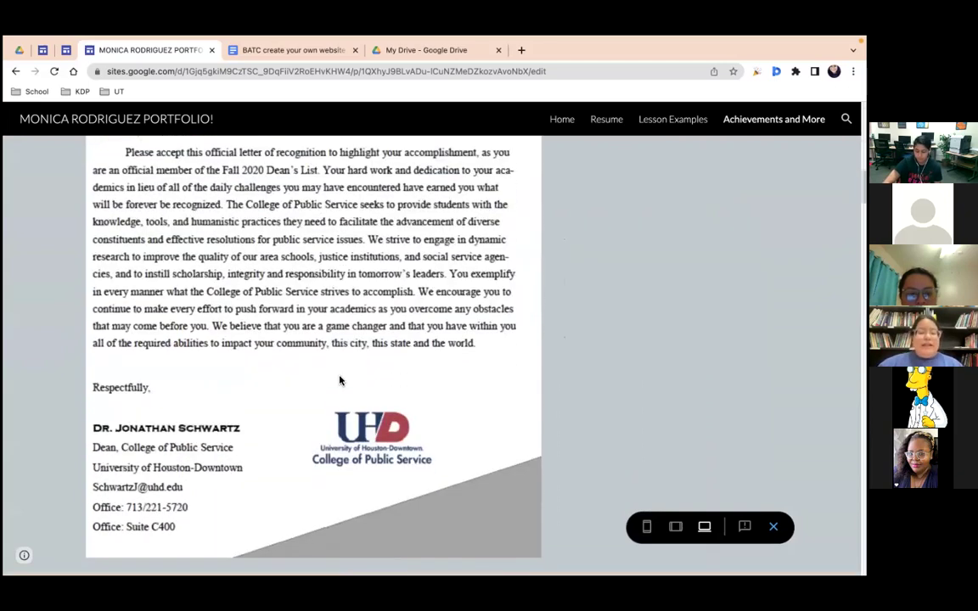
scroll(340, 381, "down", 10)
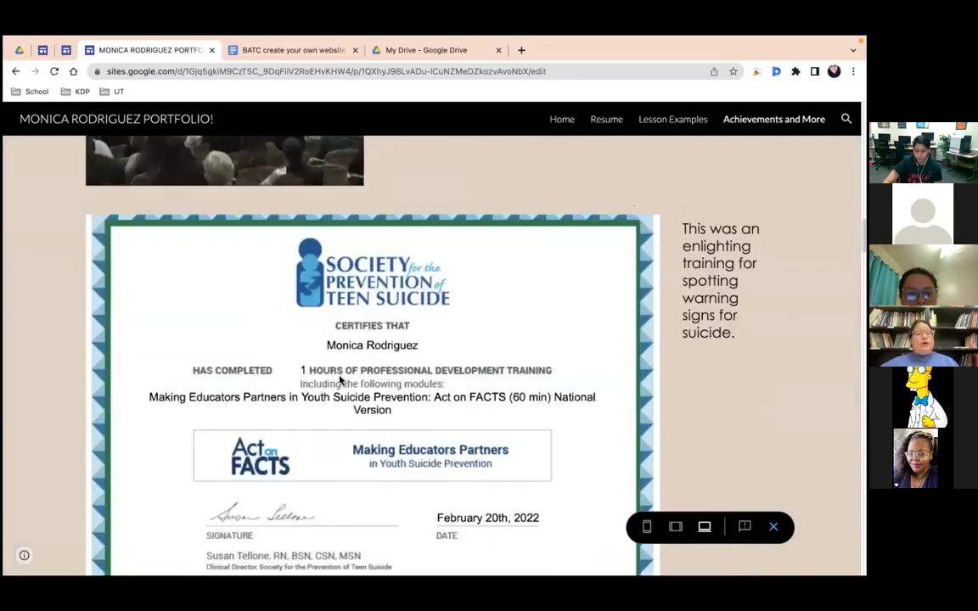
scroll(339, 381, "down", 1)
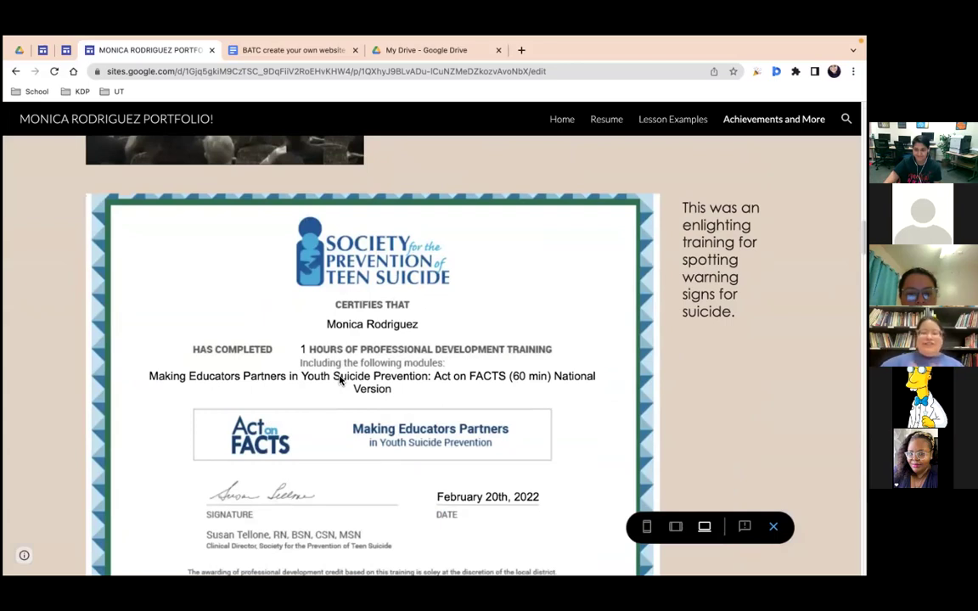
scroll(340, 380, "down", 2)
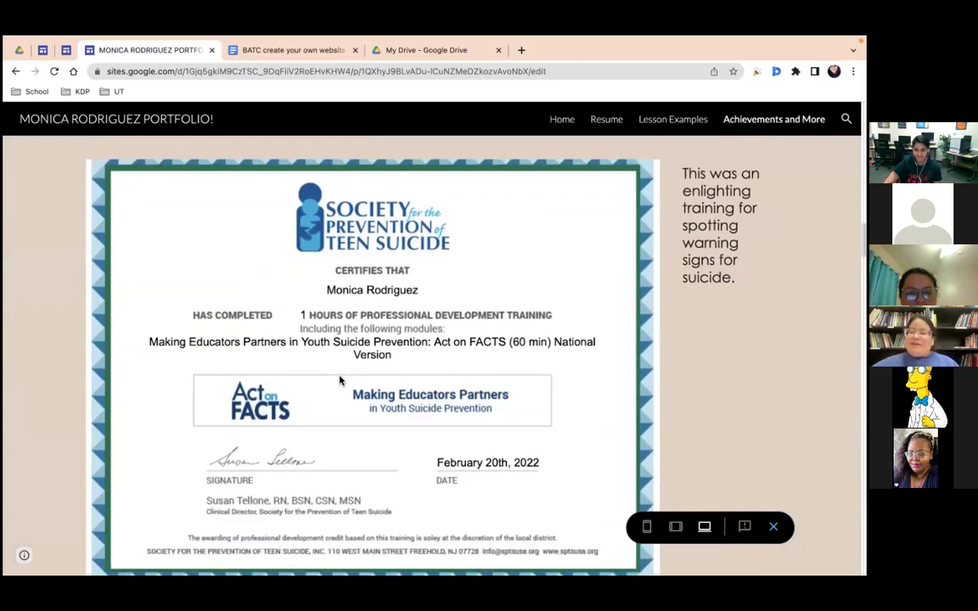
scroll(340, 361, "down", 4)
scroll(341, 361, "down", 1)
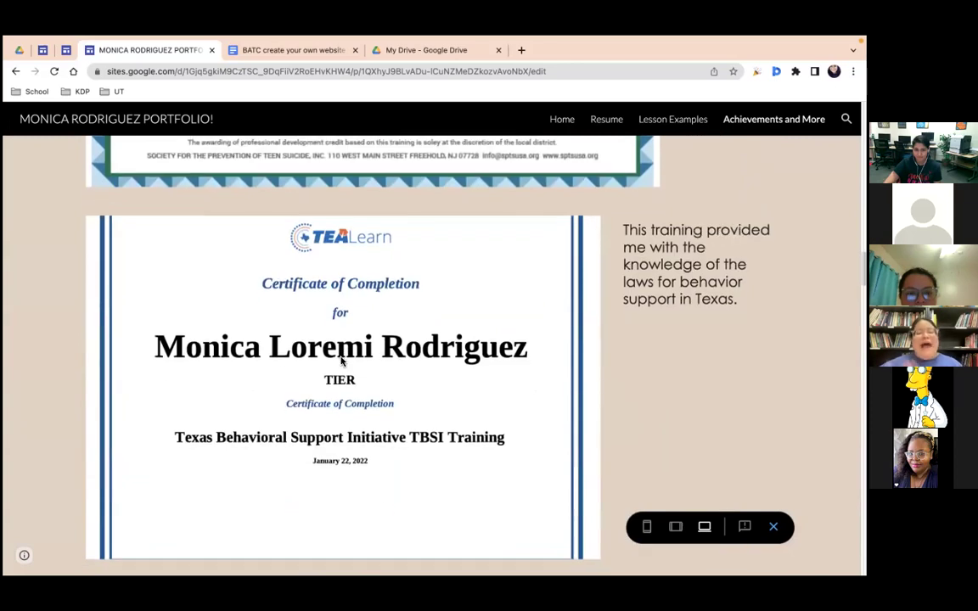
scroll(341, 360, "down", 5)
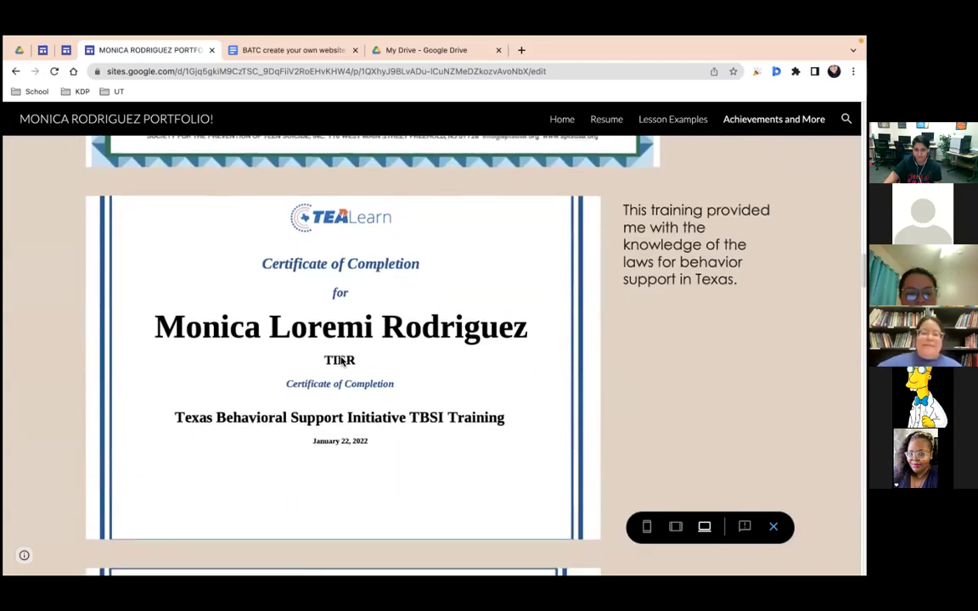
scroll(341, 361, "down", 4)
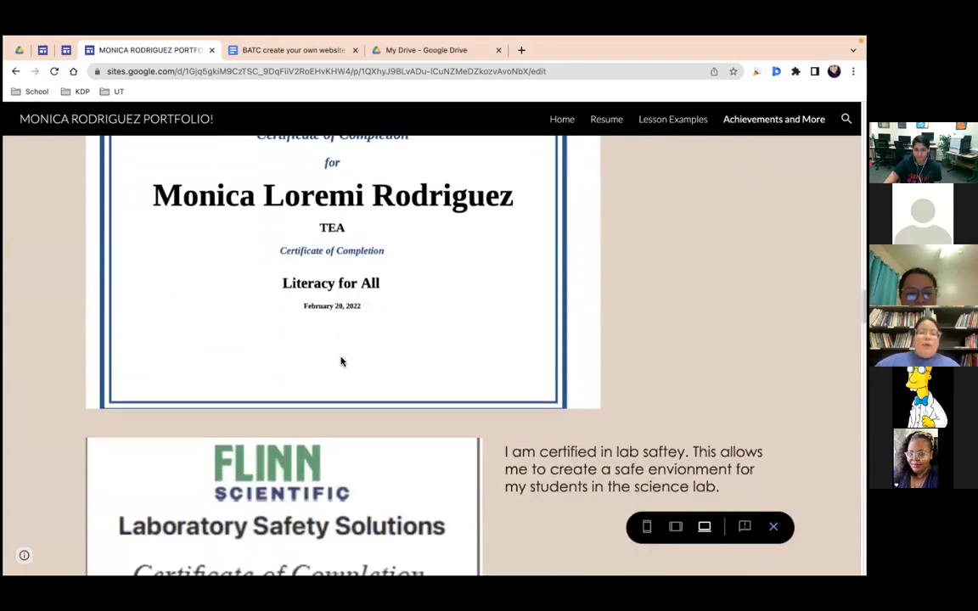
scroll(340, 362, "down", 1)
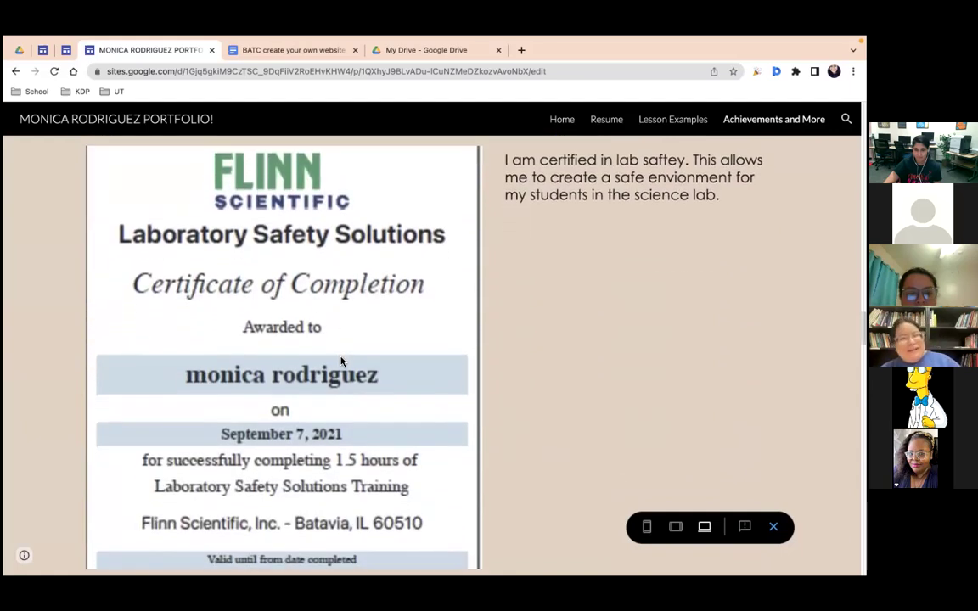
scroll(340, 362, "down", 10)
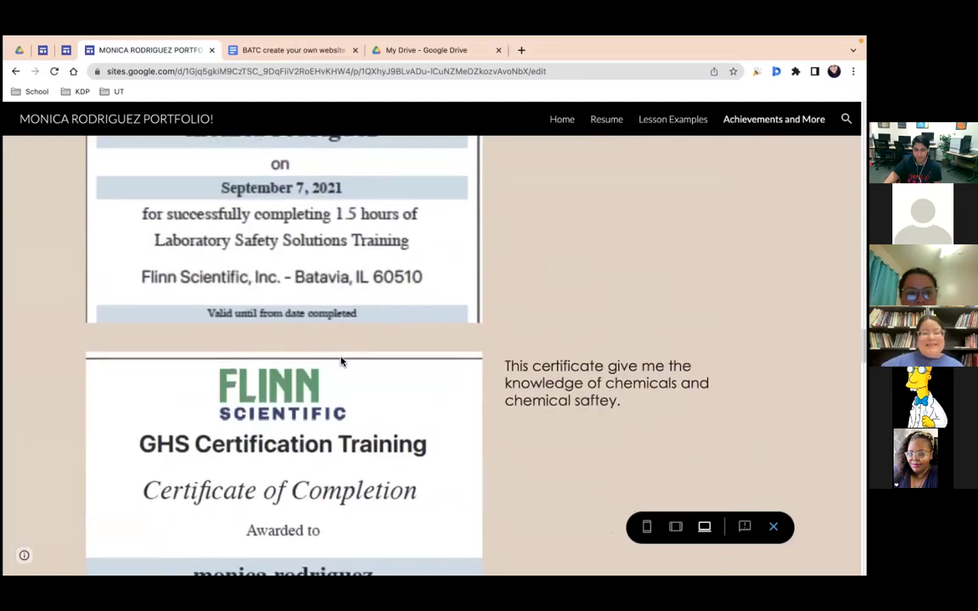
scroll(341, 361, "down", 3)
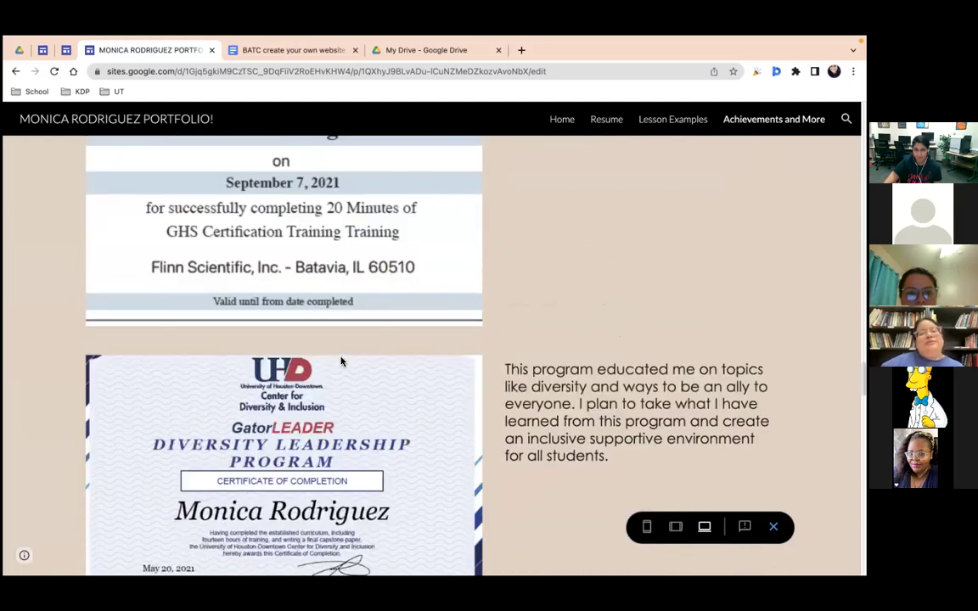
scroll(340, 362, "down", 2)
scroll(344, 361, "down", 7)
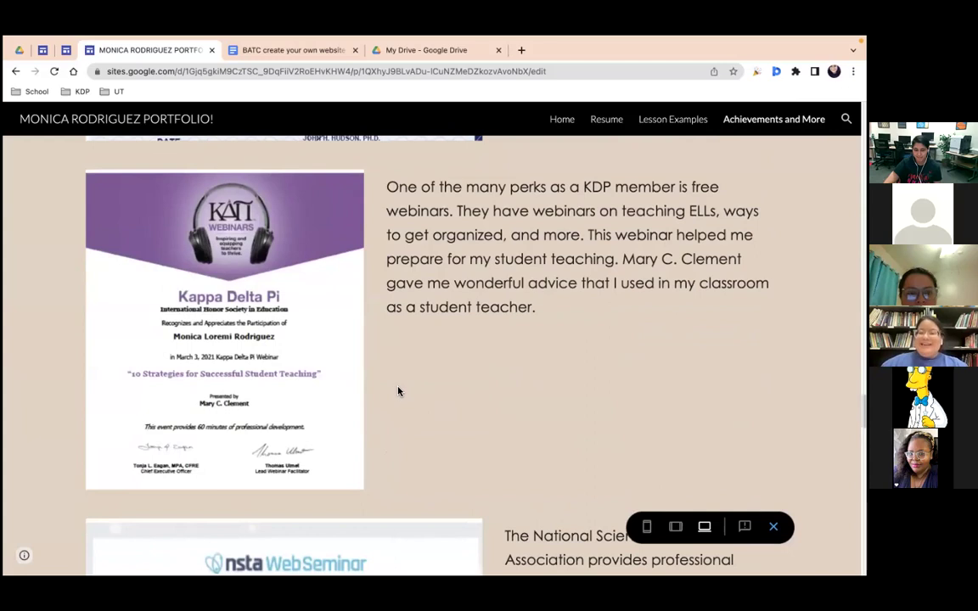
scroll(399, 393, "down", 9)
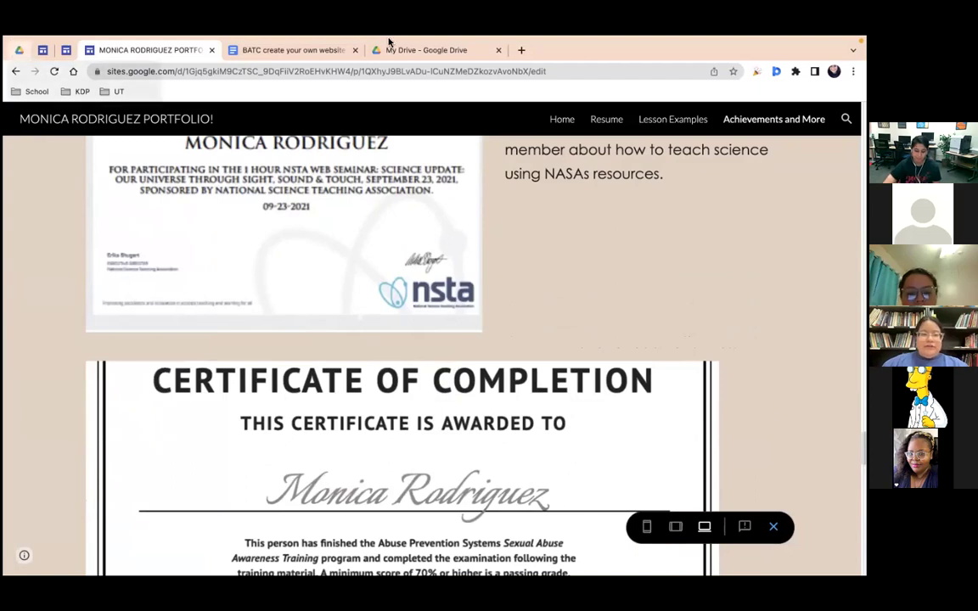
Step: In My Drive, deselect Portfolio PD and create a new Google Site via New > More
left_click(454, 49)
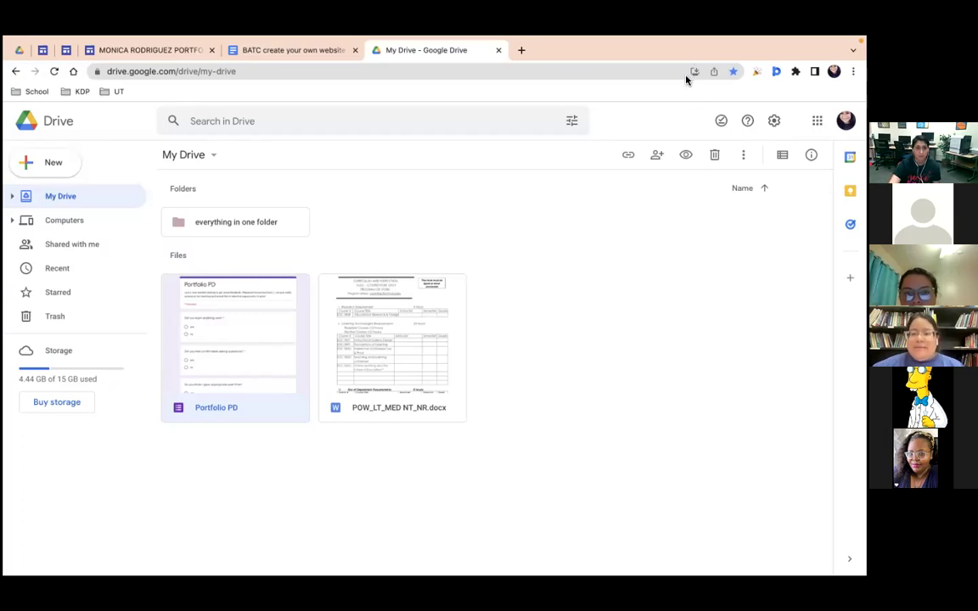
left_click(602, 344)
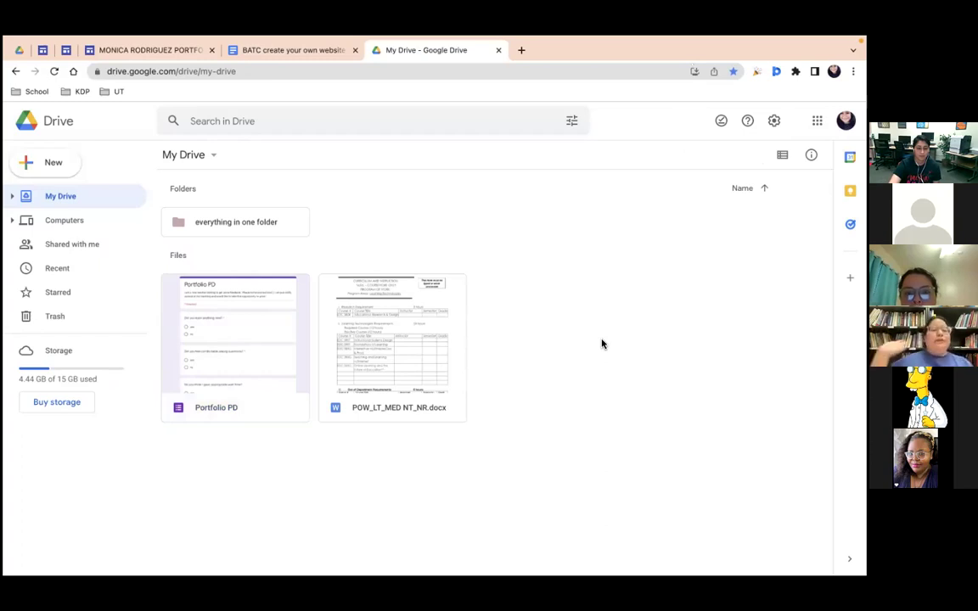
left_click(55, 165)
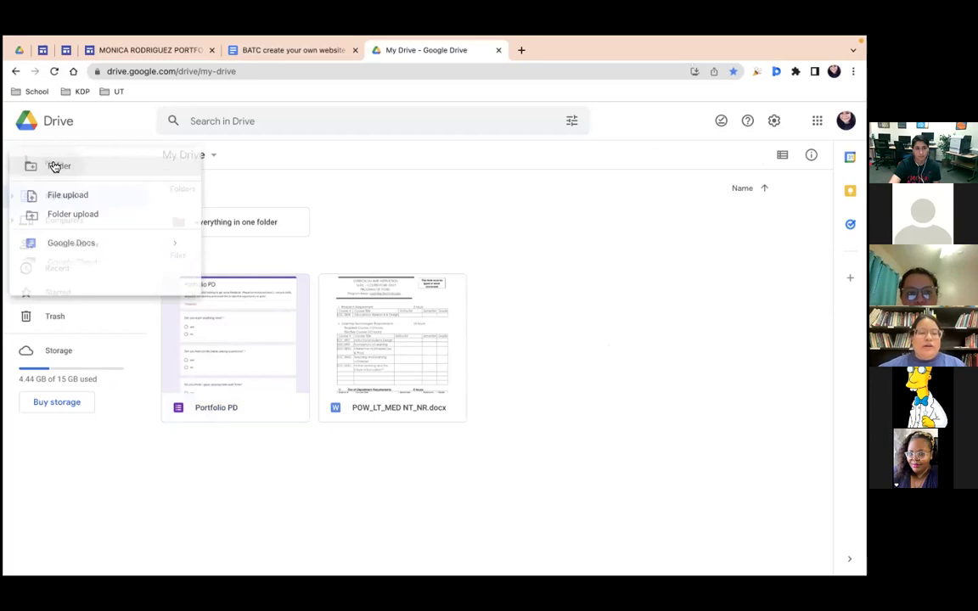
mouse_move(101, 330)
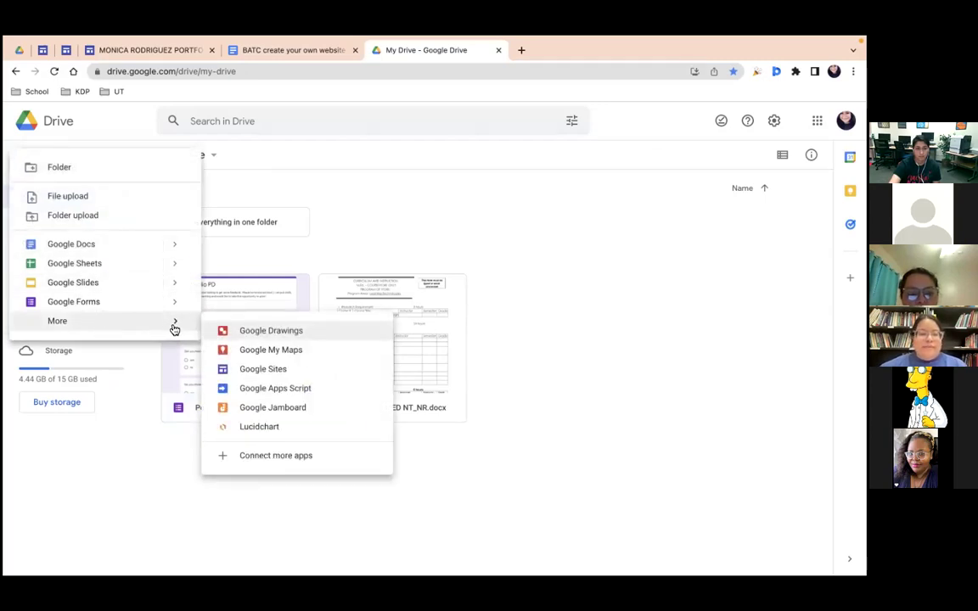
left_click(298, 373)
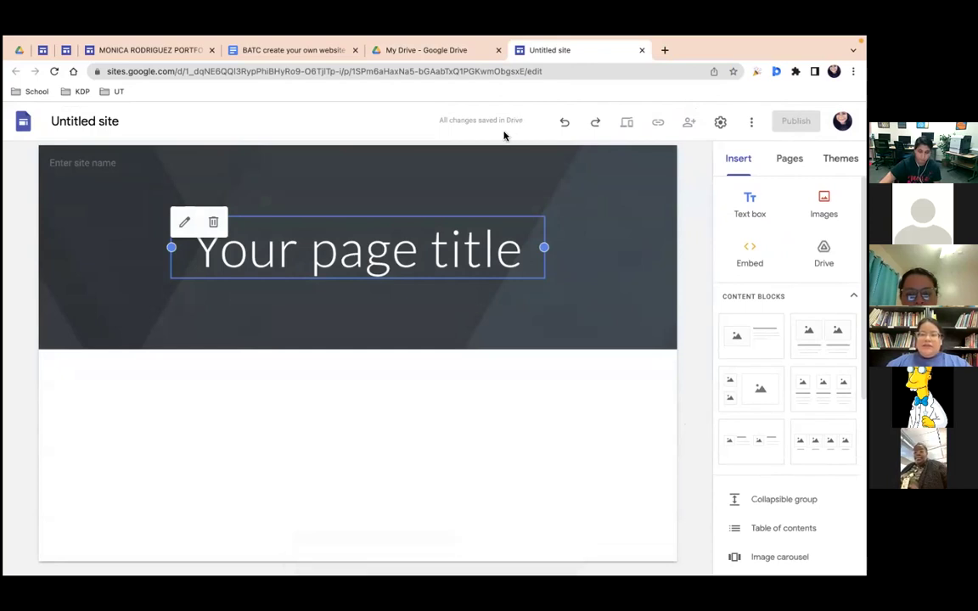
Step: Rename the Untitled site to 'example'
left_click(123, 122)
left_click_drag(123, 121, 7, 126)
type("exampl")
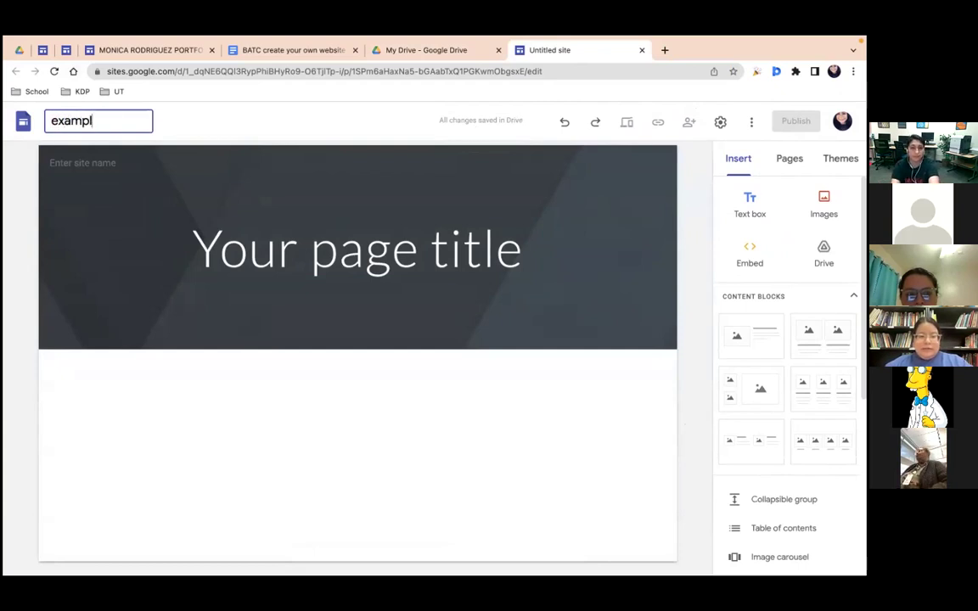
type("e")
left_click(109, 163)
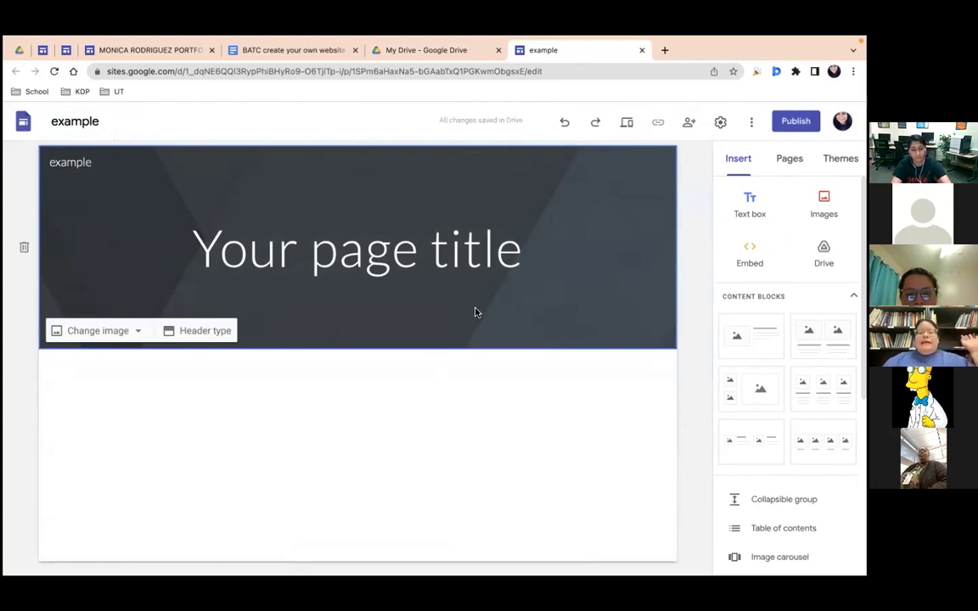
Step: Replace the home page title with 'Portfolio'
left_click(470, 265)
left_click(520, 250)
left_click_drag(519, 246, 515, 263)
type("Por")
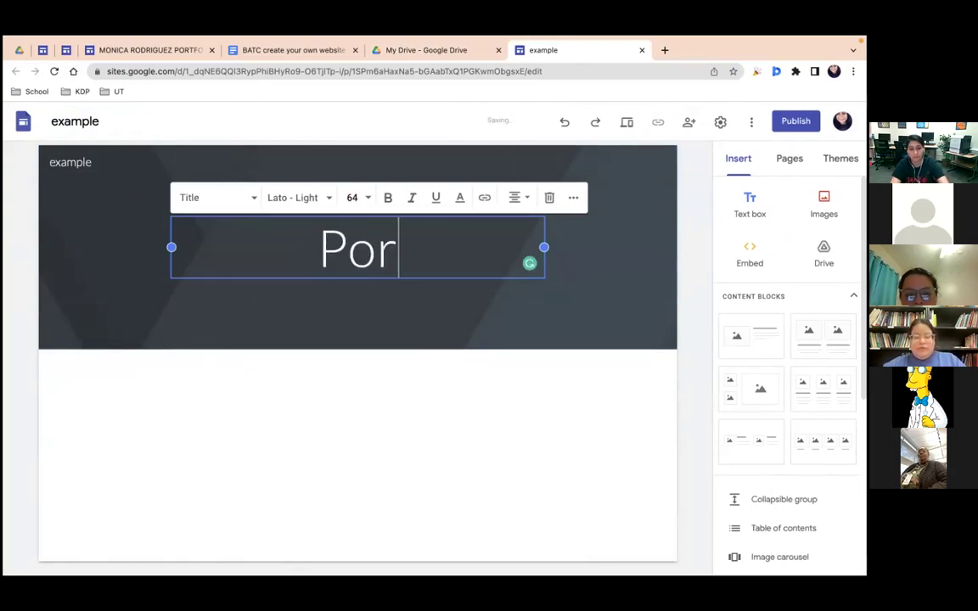
type("tfolio")
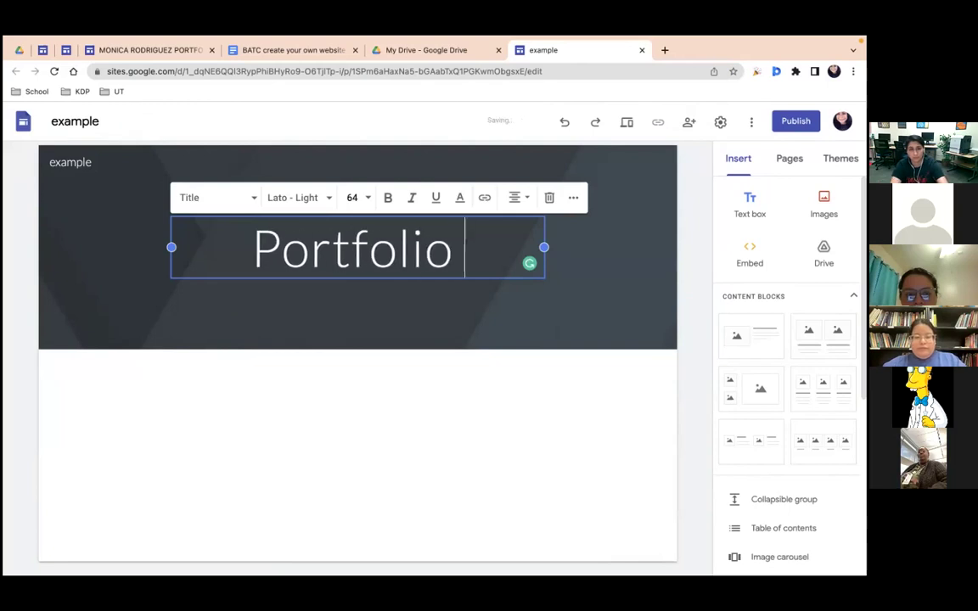
left_click(672, 402)
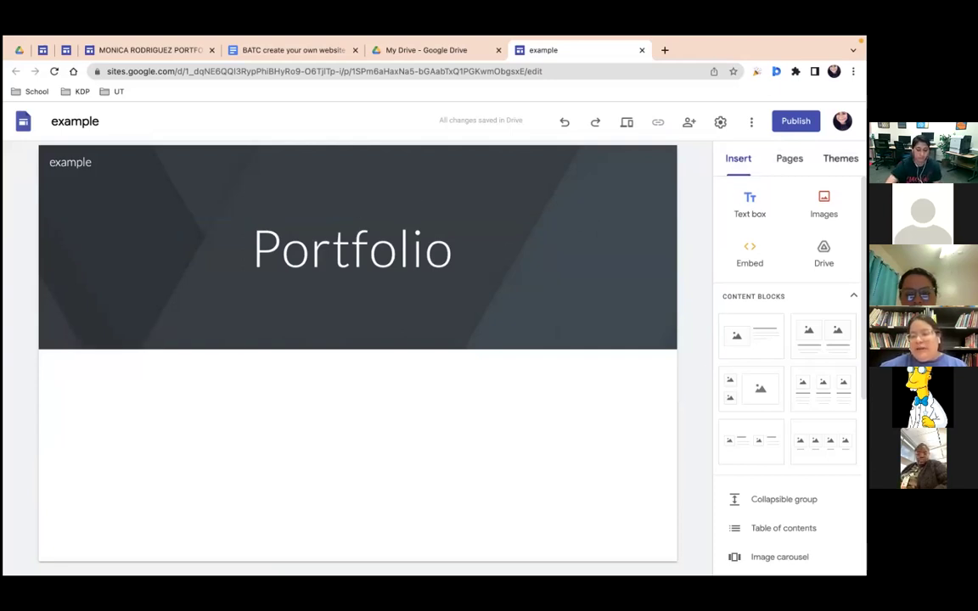
Step: Apply the Diplomat theme with the maroon colour and Light font style
left_click(839, 158)
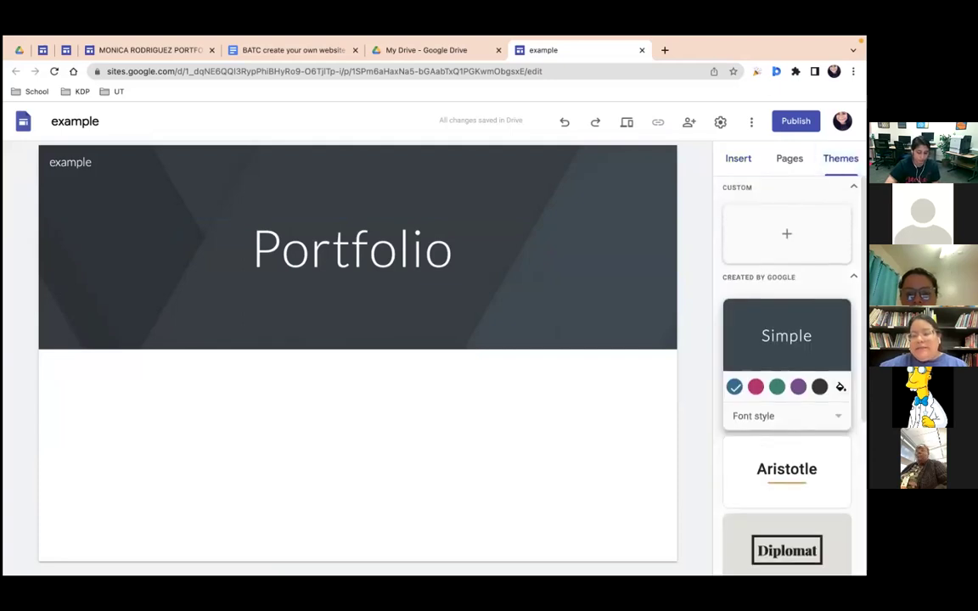
scroll(787, 374, "down", 2)
scroll(787, 374, "down", 2)
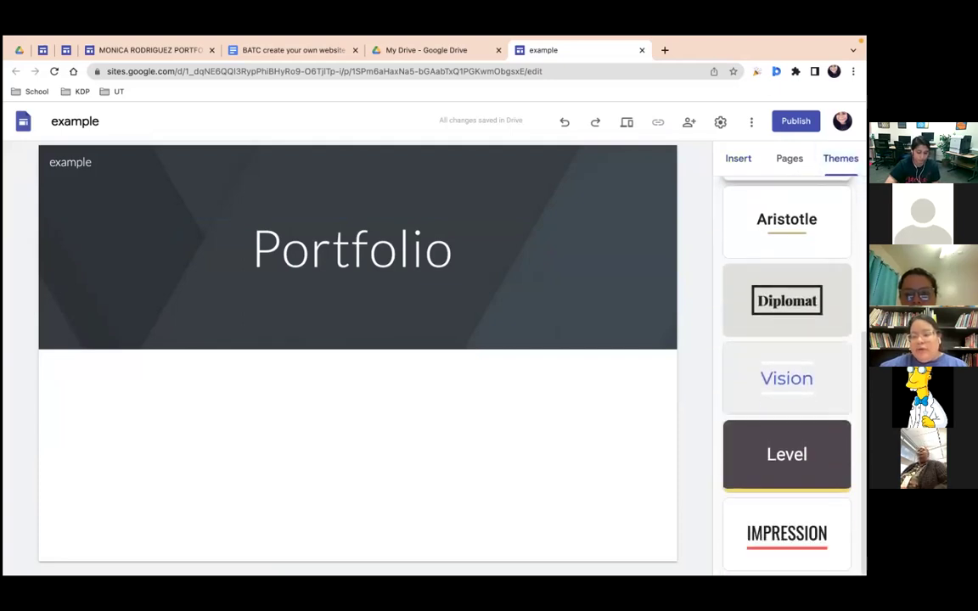
left_click(787, 300)
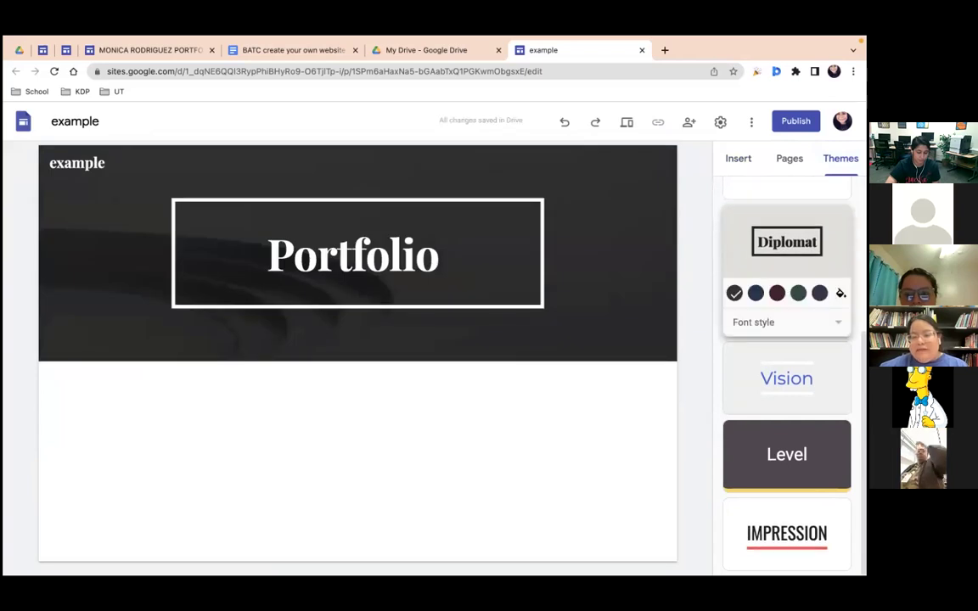
left_click(777, 293)
left_click(785, 322)
left_click(745, 350)
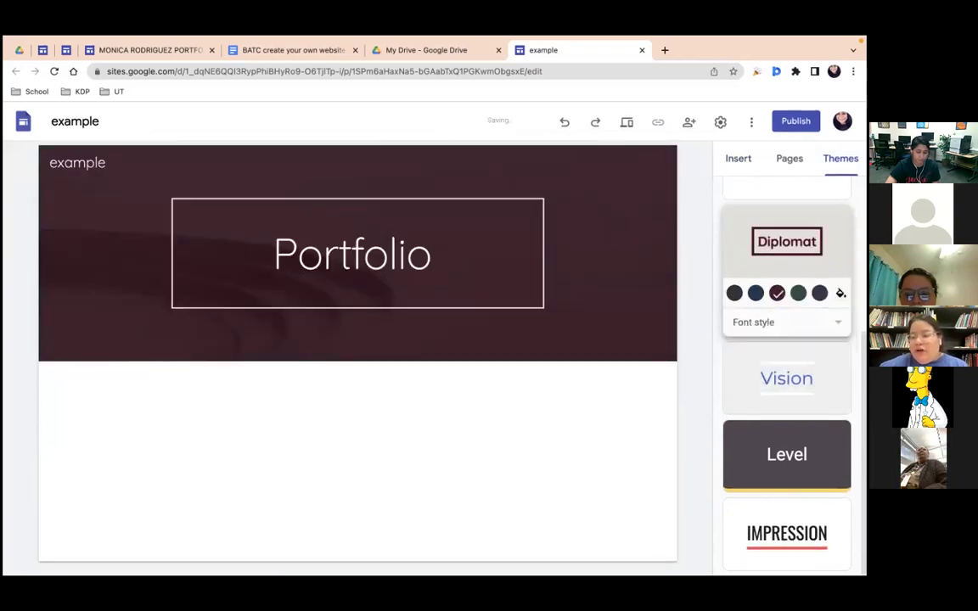
scroll(746, 350, "up", 3)
scroll(787, 254, "up", 2)
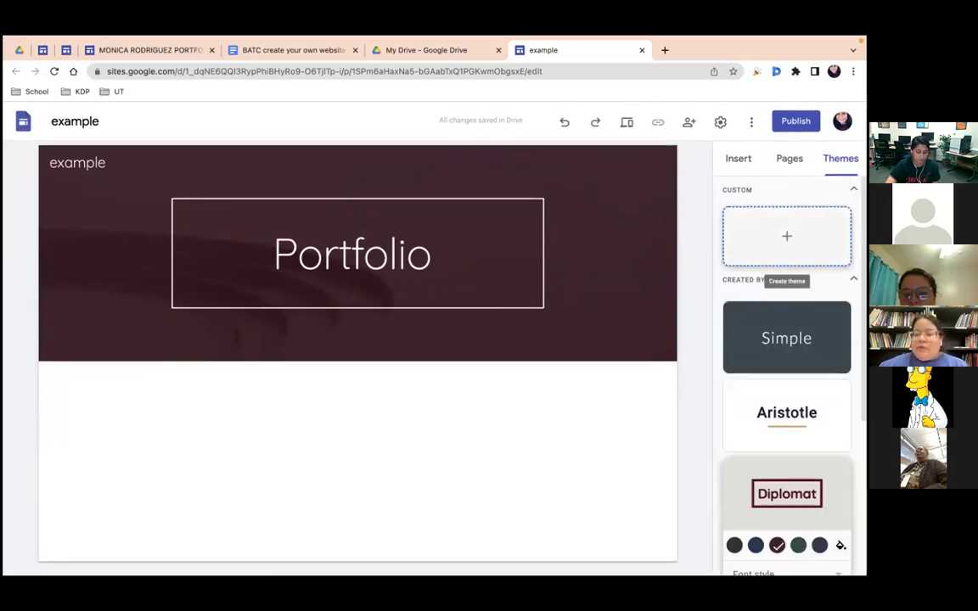
Step: Start creating a custom theme, then cancel it
left_click(787, 237)
left_click(406, 289)
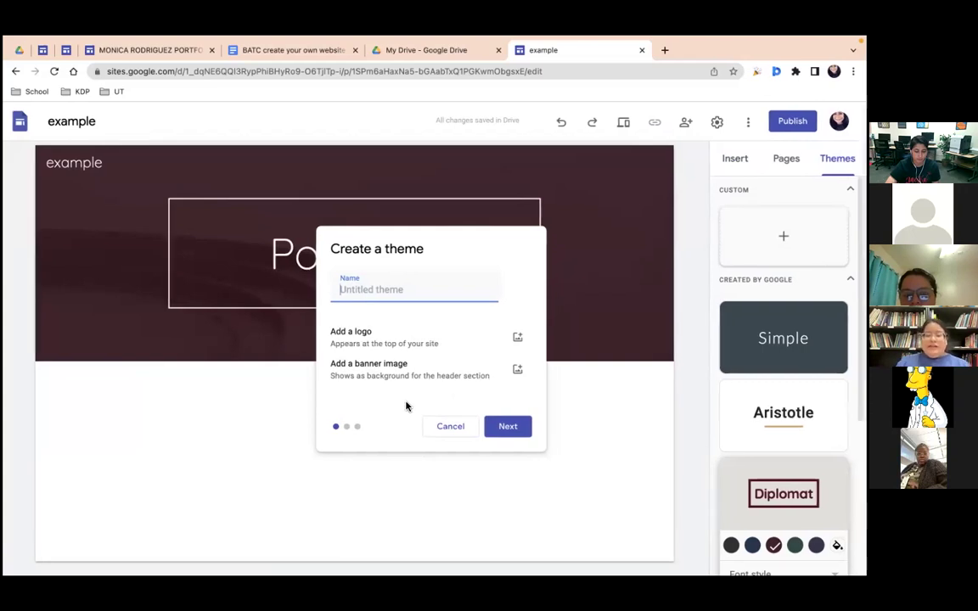
left_click(459, 430)
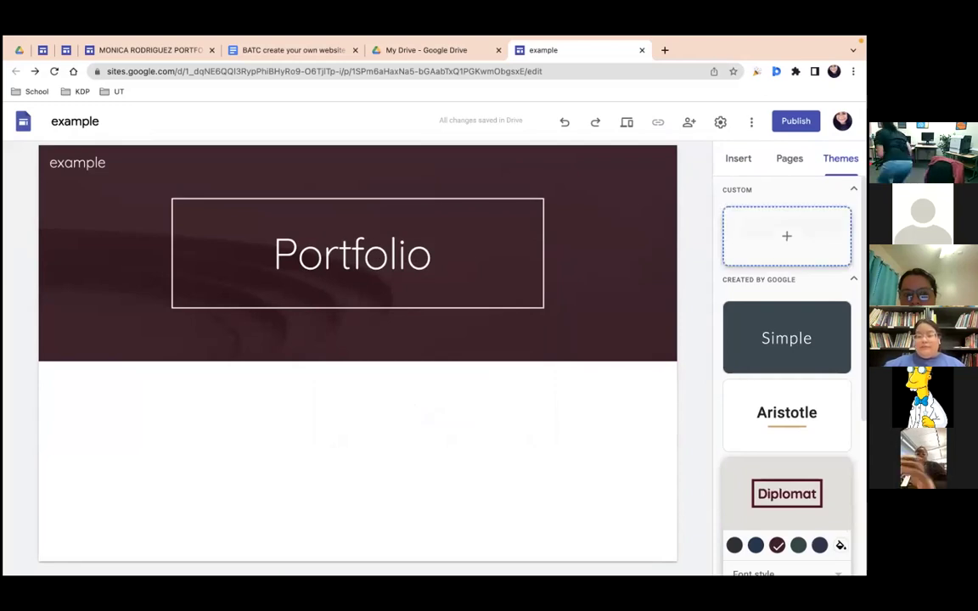
Step: Add a four-image content block below the Portfolio banner
left_click(737, 161)
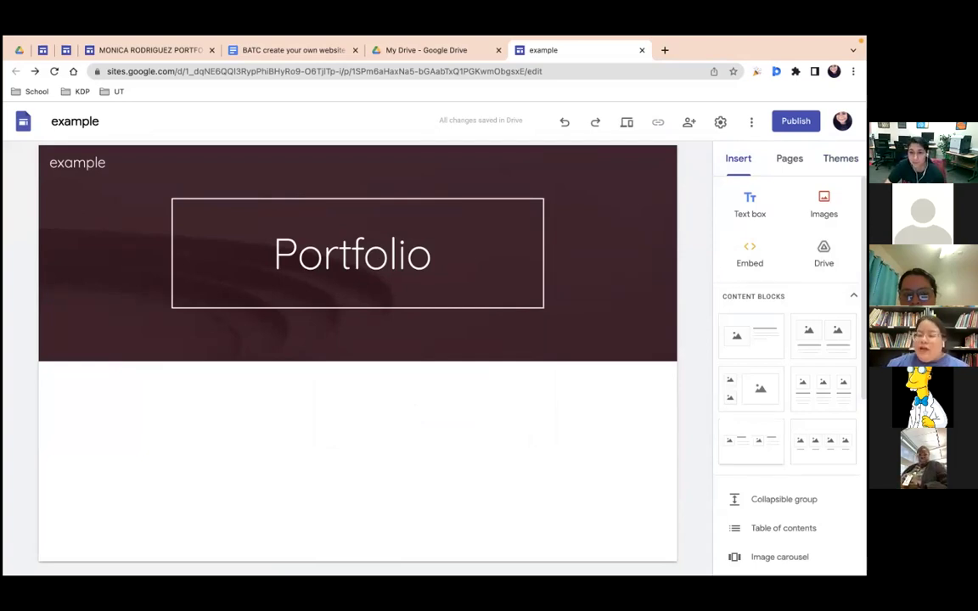
scroll(790, 382, "down", 1)
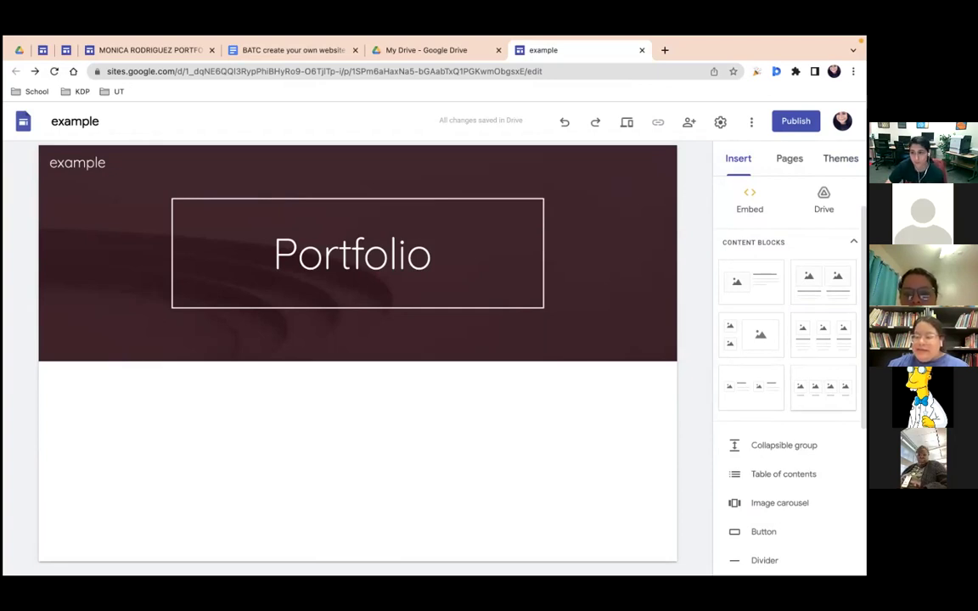
left_click(822, 386)
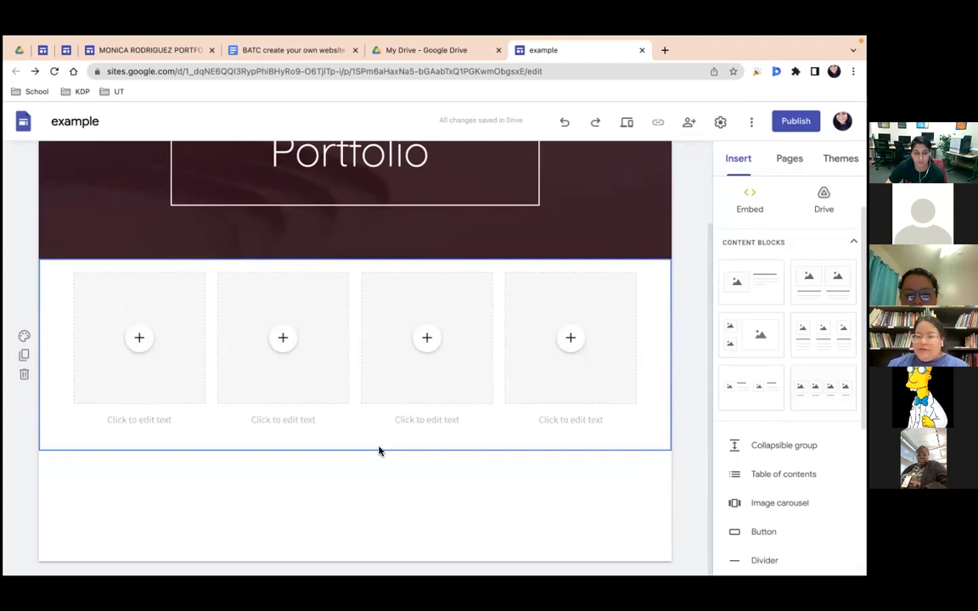
left_click(138, 339)
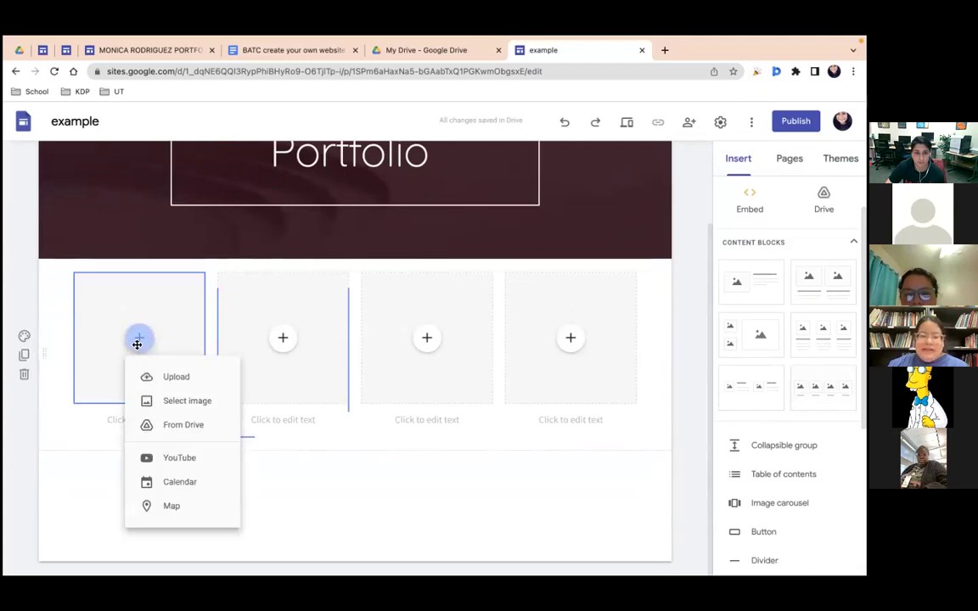
left_click(495, 508)
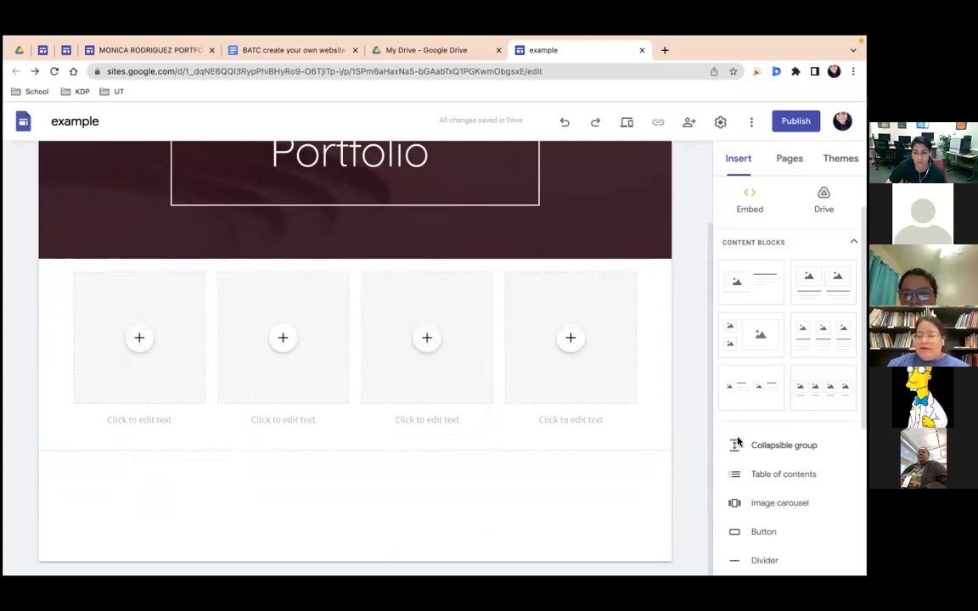
scroll(738, 442, "down", 5)
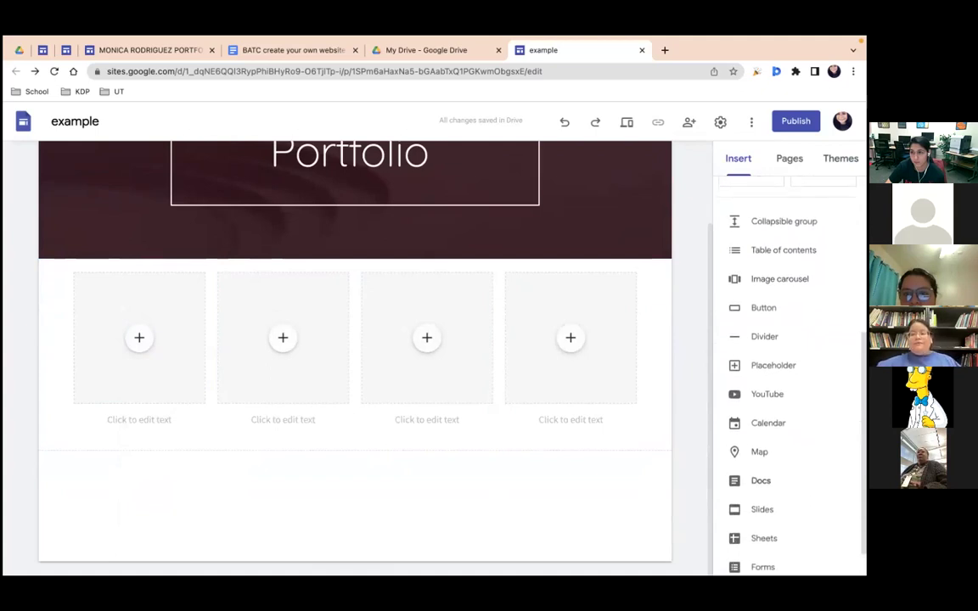
scroll(789, 382, "down", 1)
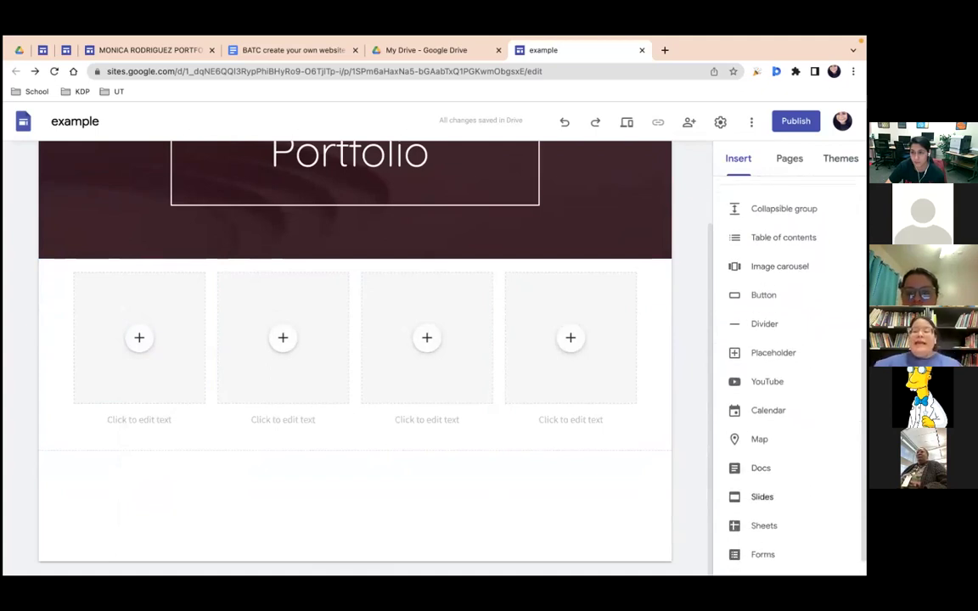
scroll(763, 497, "down", 1)
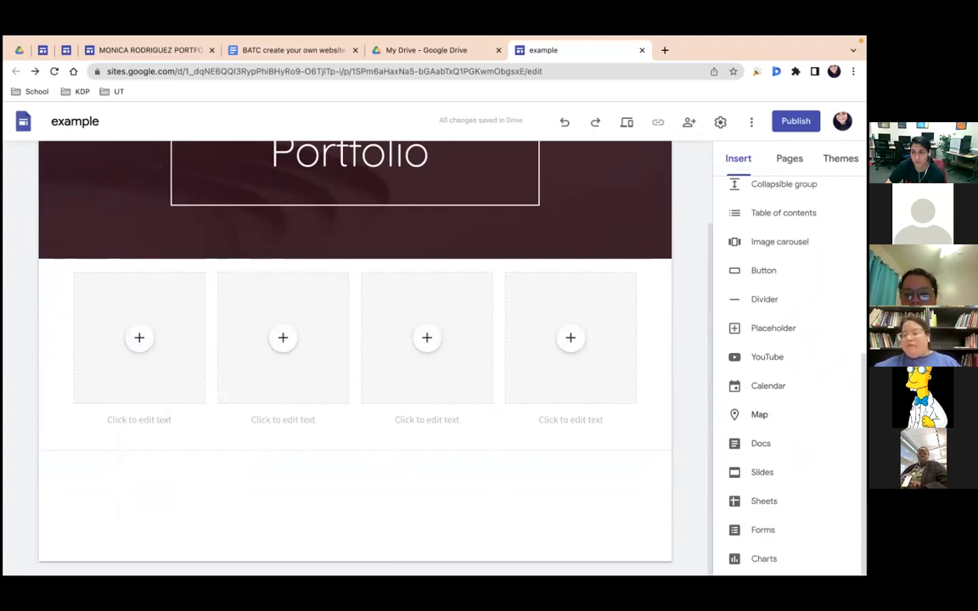
Step: Open the map picker and cancel without inserting a map, then browse the Insert panel
left_click(834, 411)
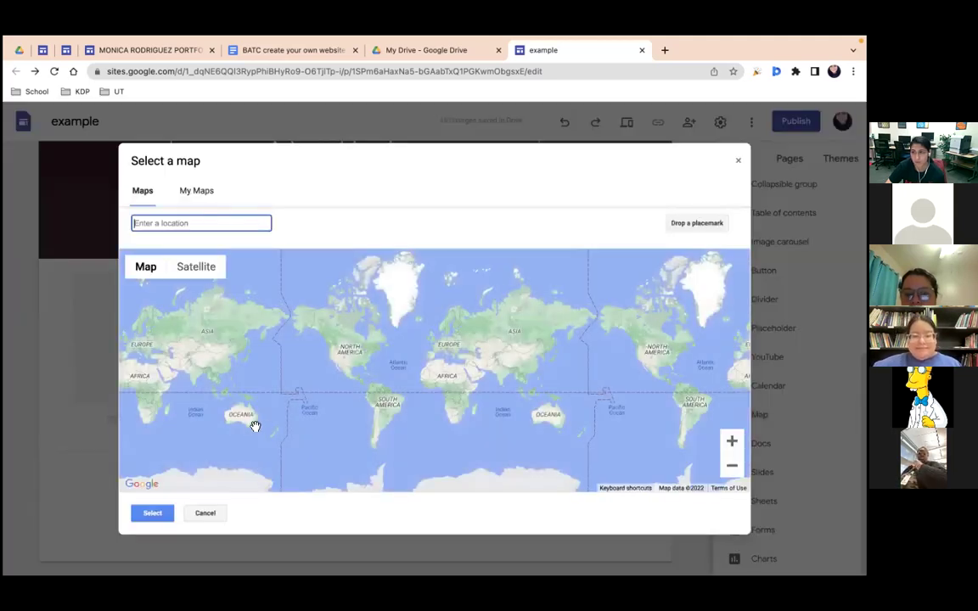
left_click(211, 513)
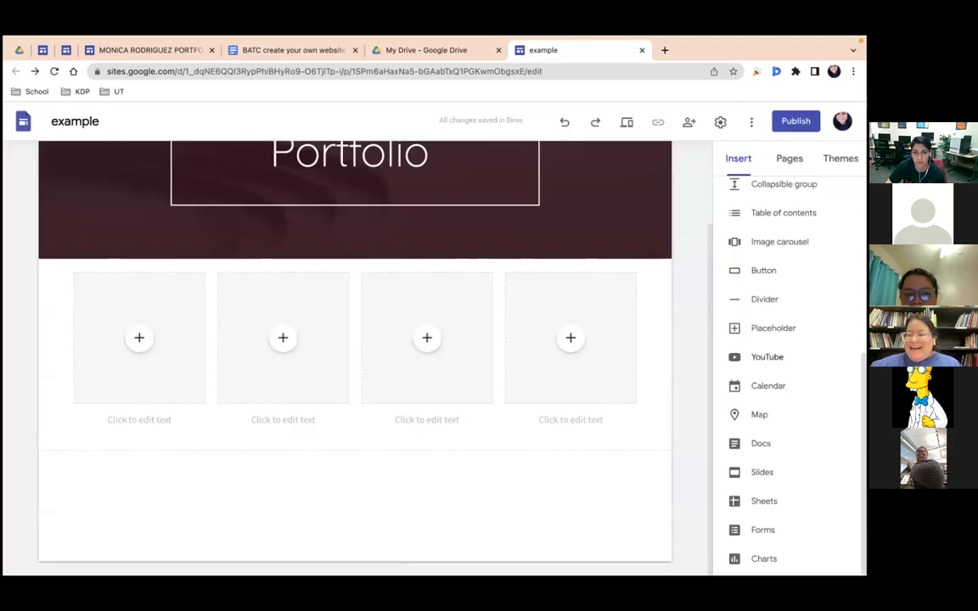
scroll(785, 382, "up", 5)
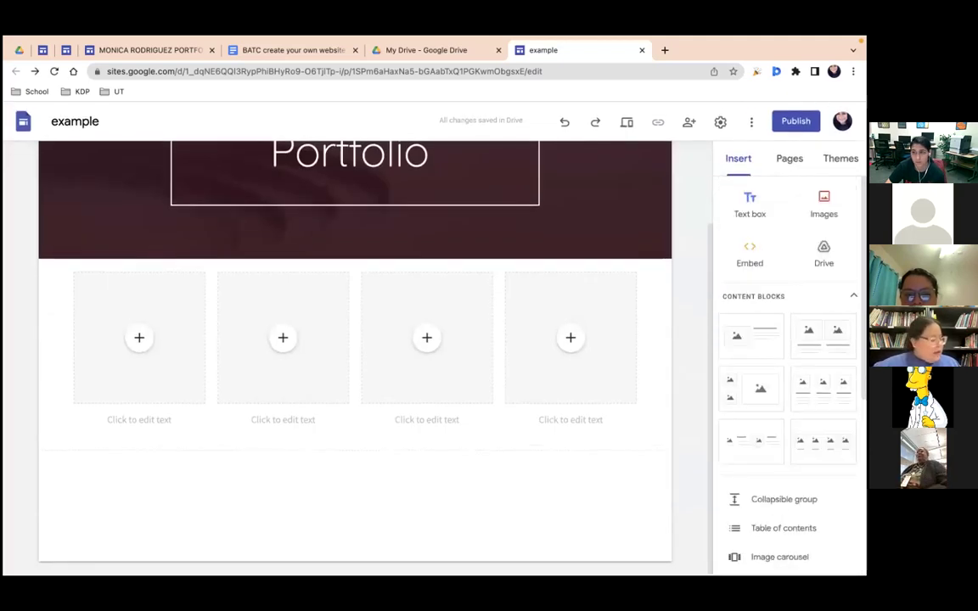
scroll(732, 357, "up", 2)
scroll(732, 357, "down", 5)
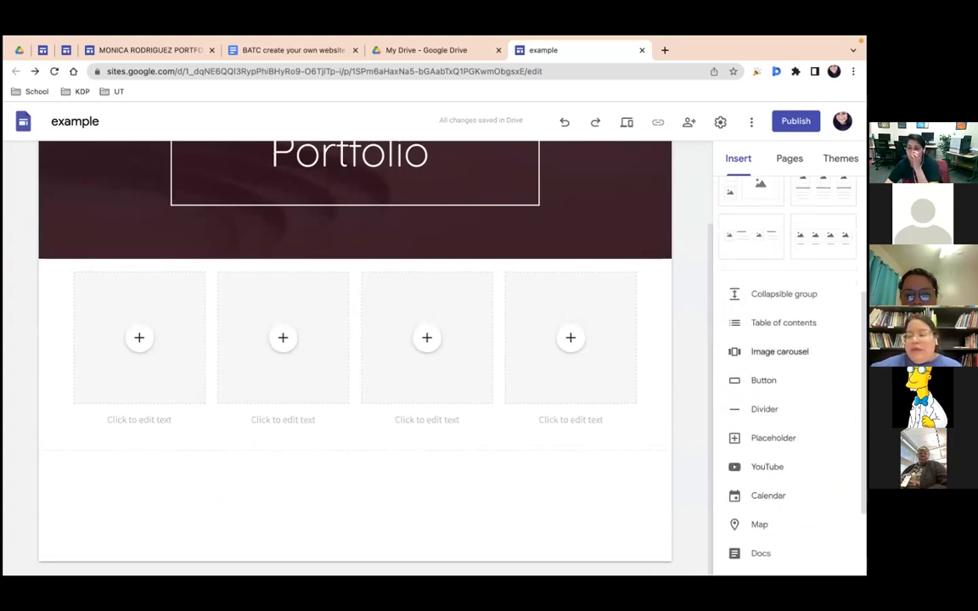
scroll(788, 356, "up", 3)
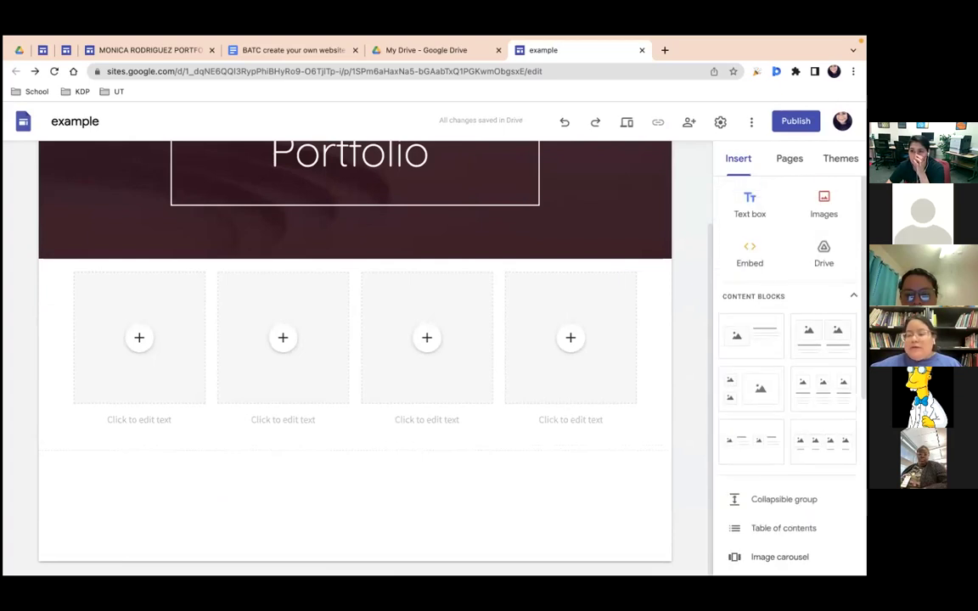
scroll(787, 357, "down", 2)
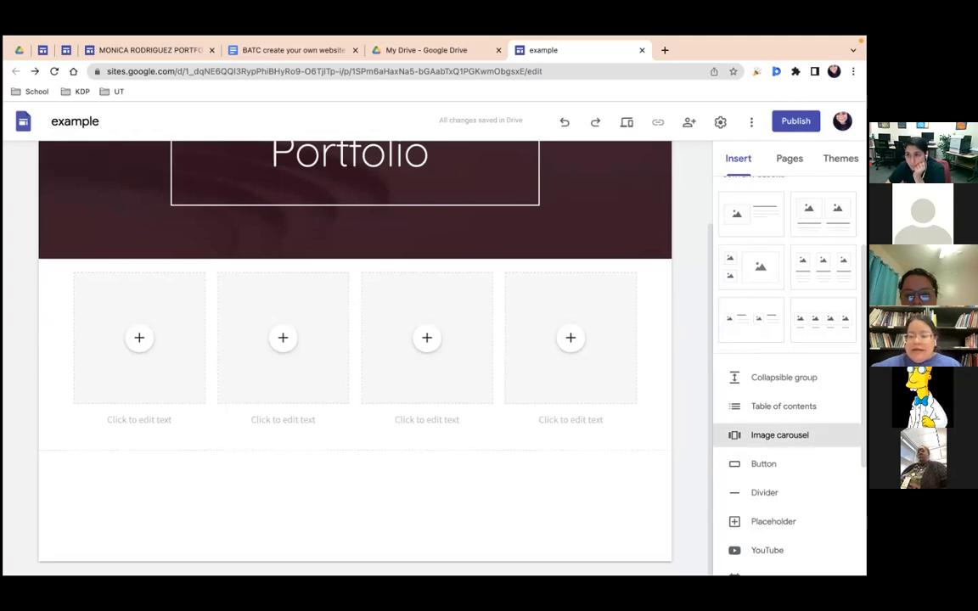
Step: Start an image carousel and browse its image sources: upload, Drive, Photos, URL, search
left_click(779, 434)
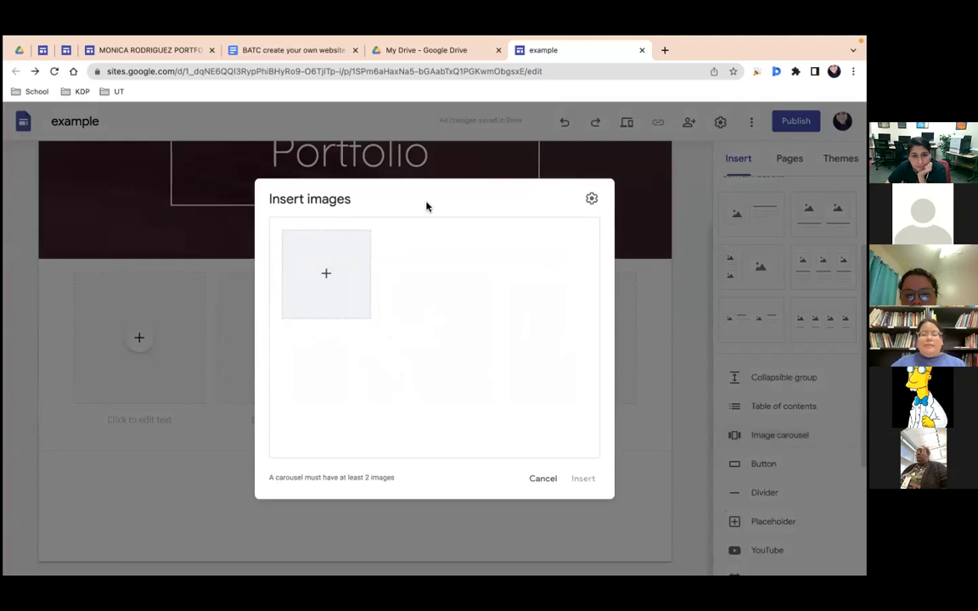
left_click(327, 276)
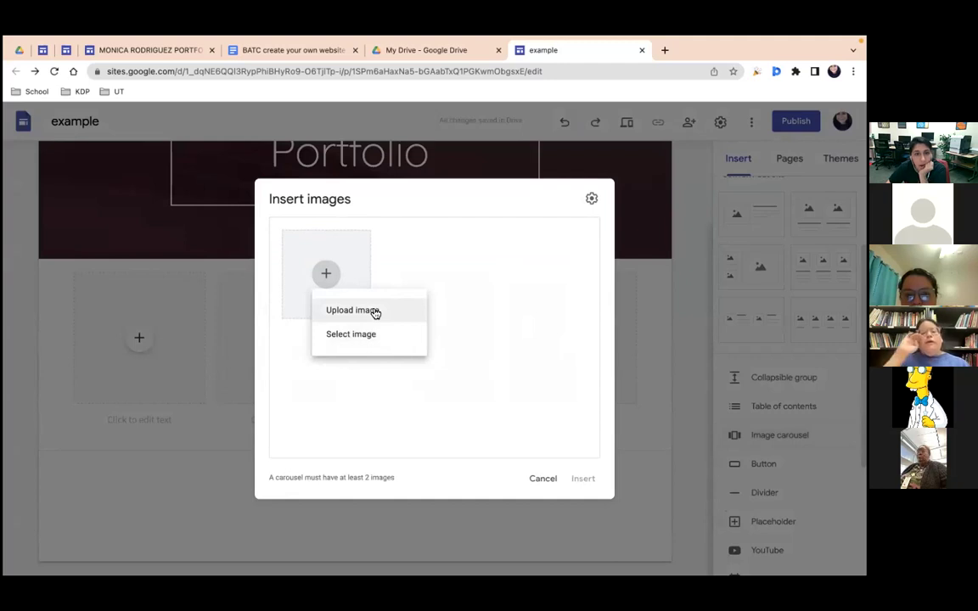
left_click(375, 312)
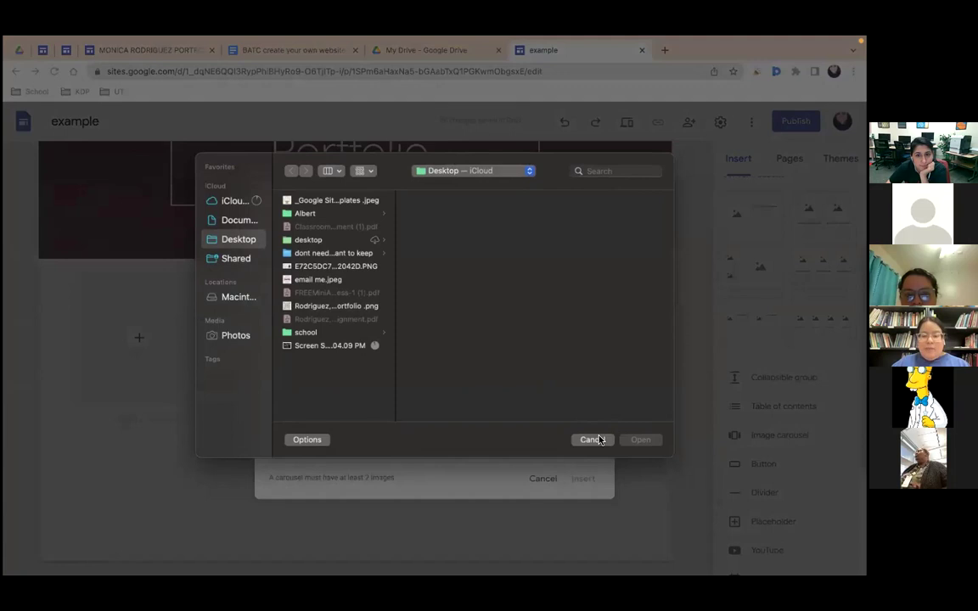
left_click(591, 439)
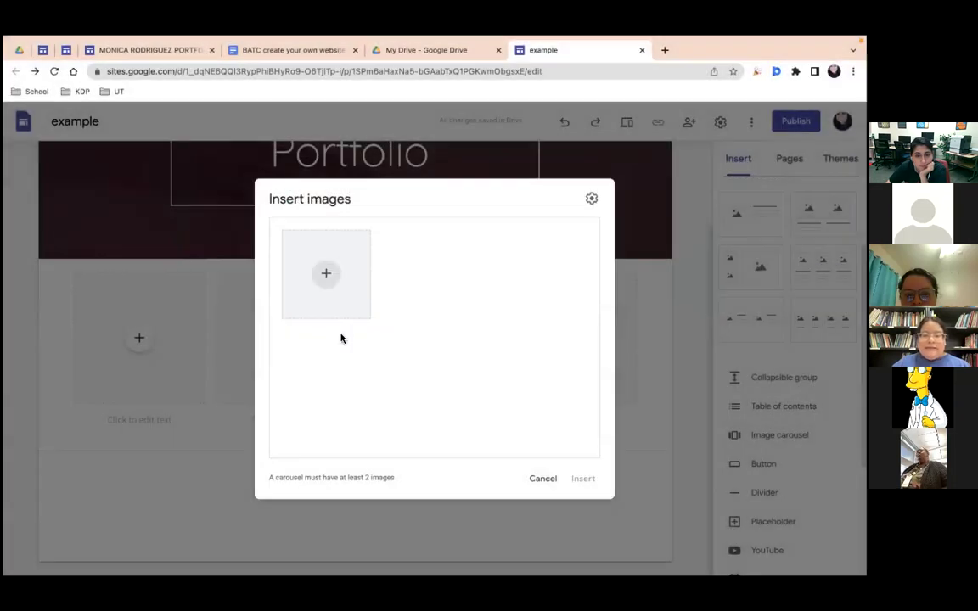
left_click(336, 306)
left_click(339, 334)
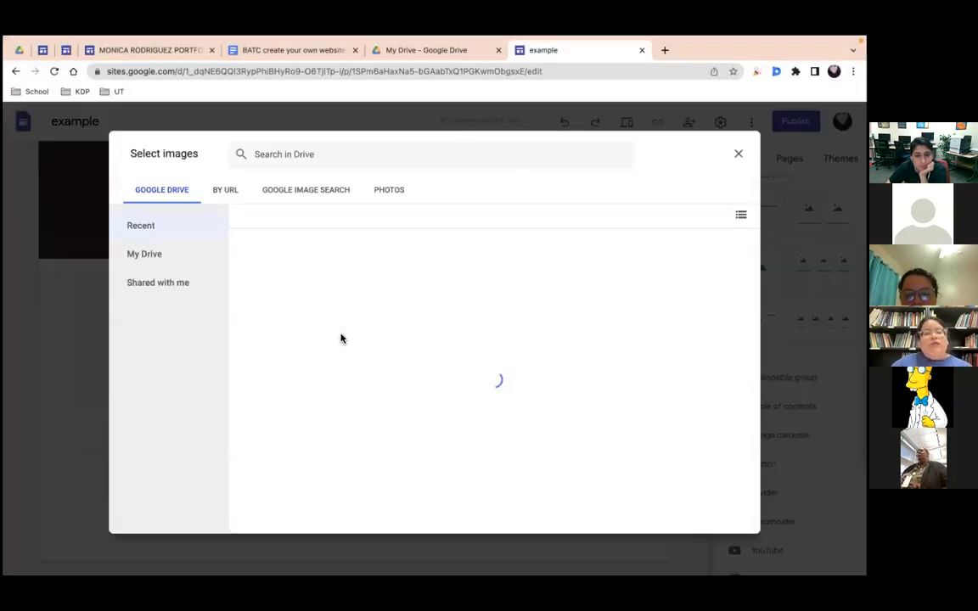
left_click(390, 192)
left_click(226, 193)
left_click(283, 197)
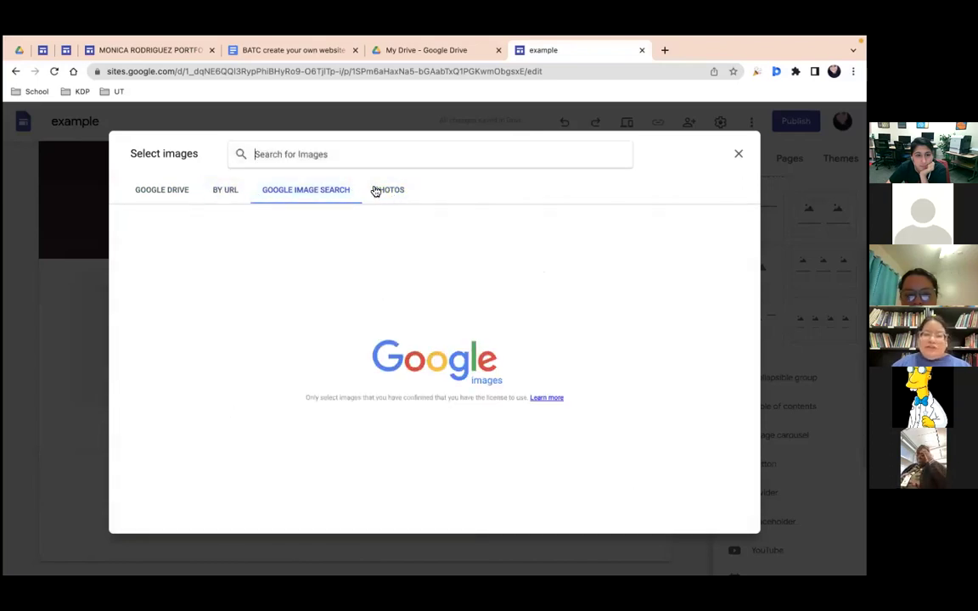
left_click(174, 191)
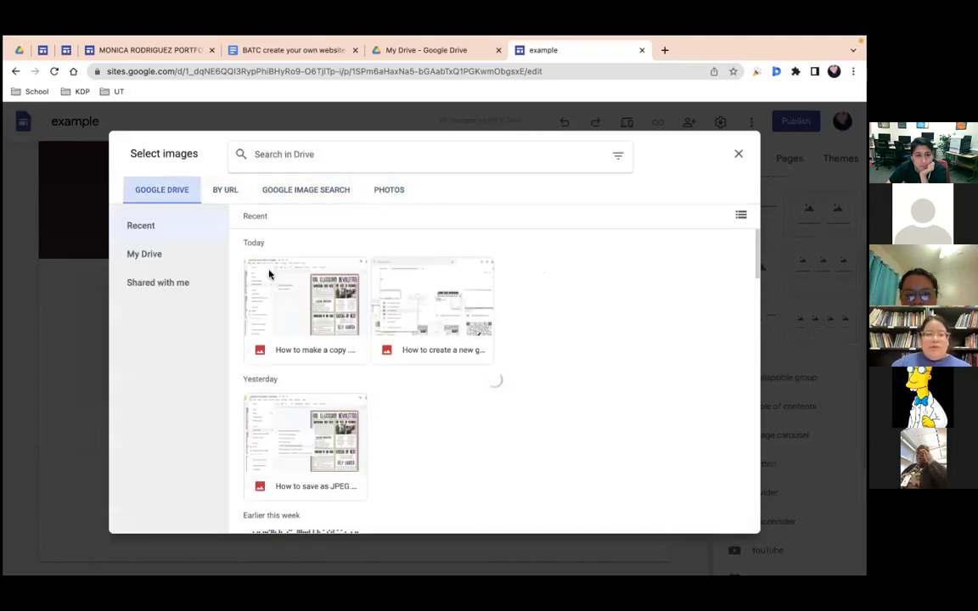
Step: Select three recent Drive screenshots and add them to the carousel
left_click(308, 315)
left_click(406, 317)
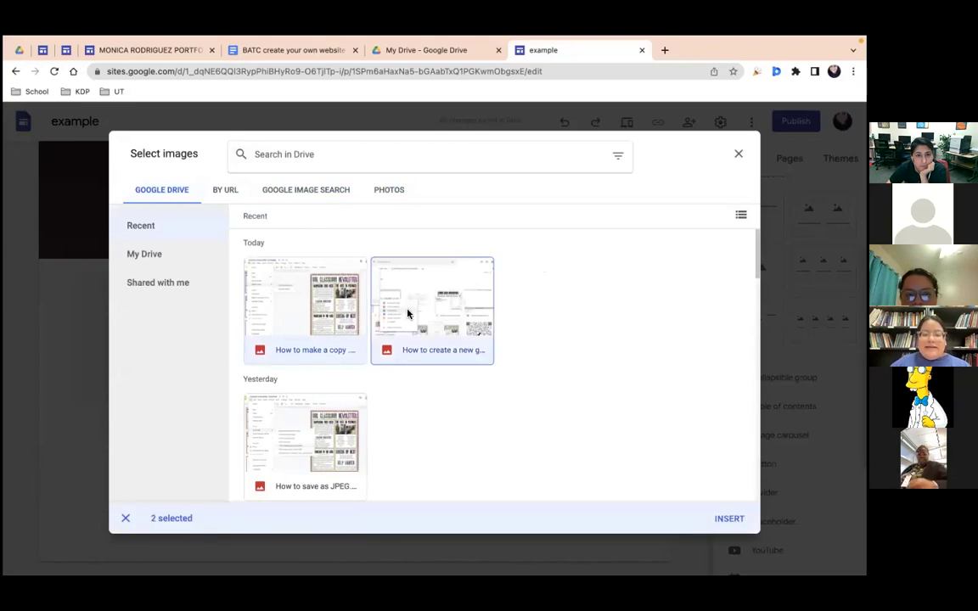
left_click(336, 441)
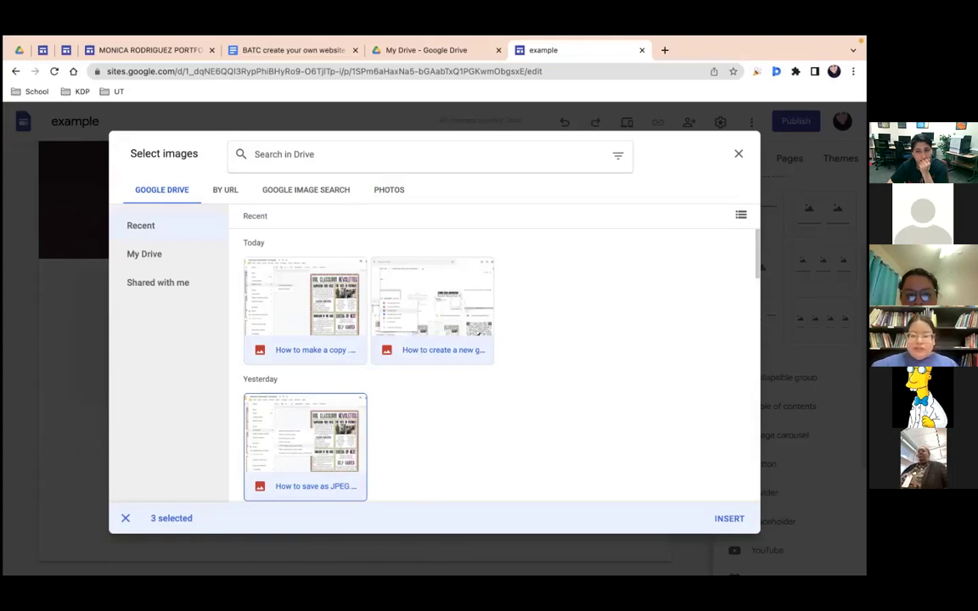
left_click(729, 519)
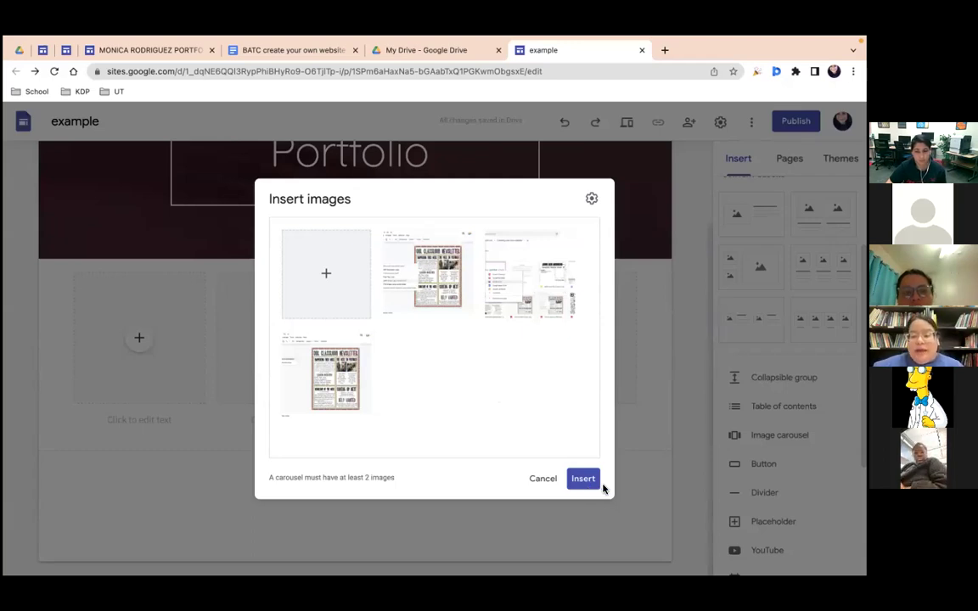
Step: Caption one carousel image 'HELLO' and place the carousel on the page
mouse_move(393, 242)
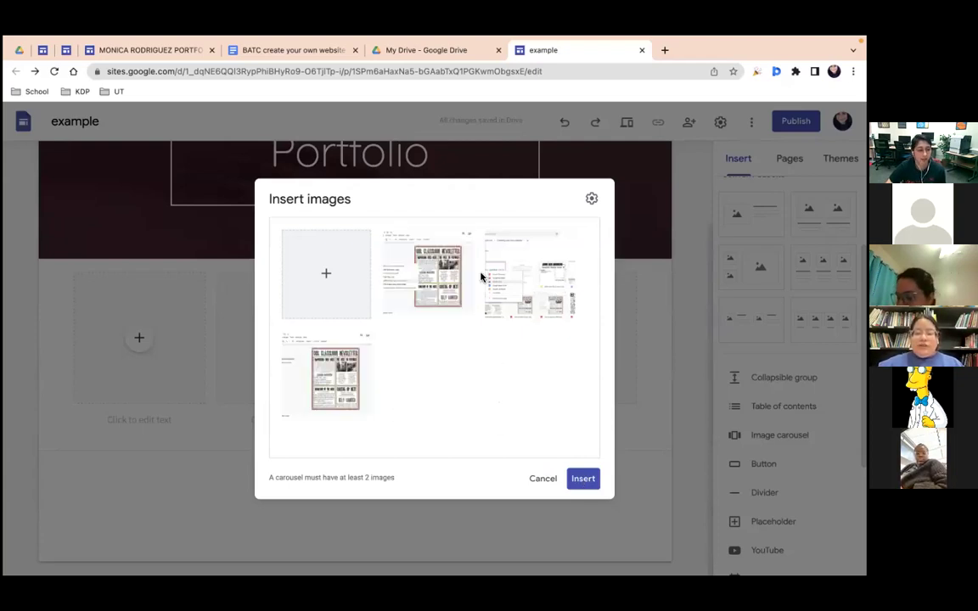
left_click(555, 278)
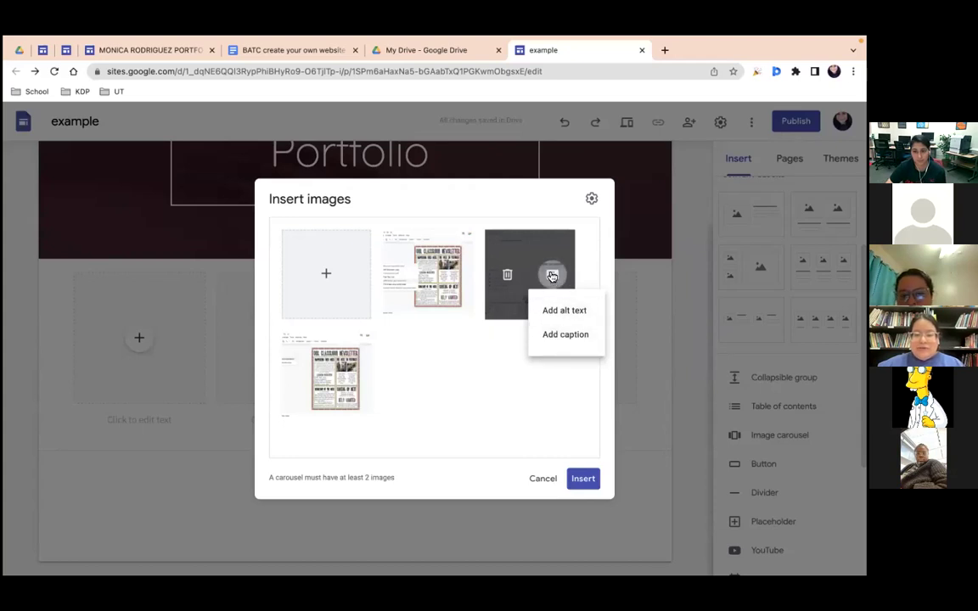
left_click(561, 338)
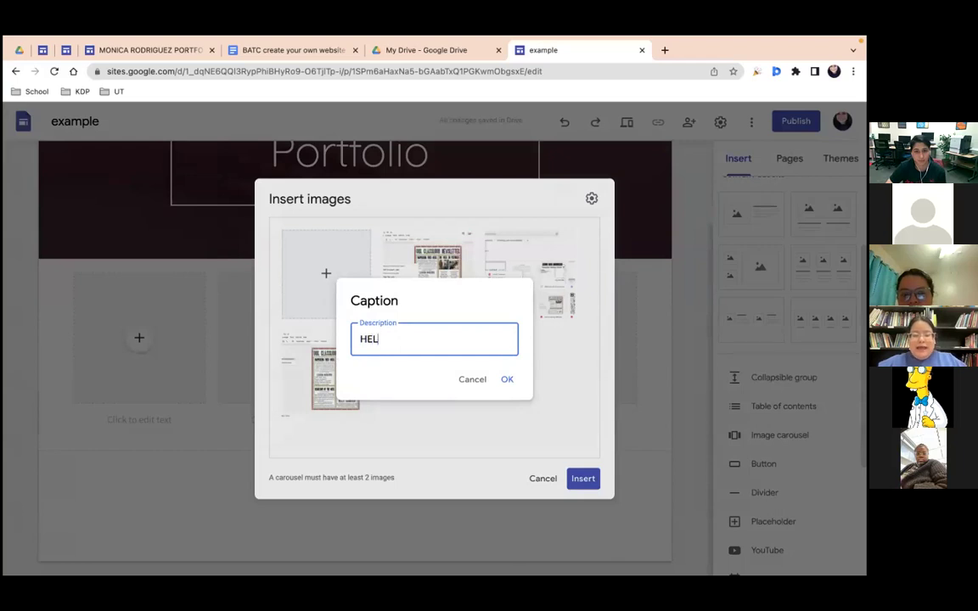
left_click(507, 380)
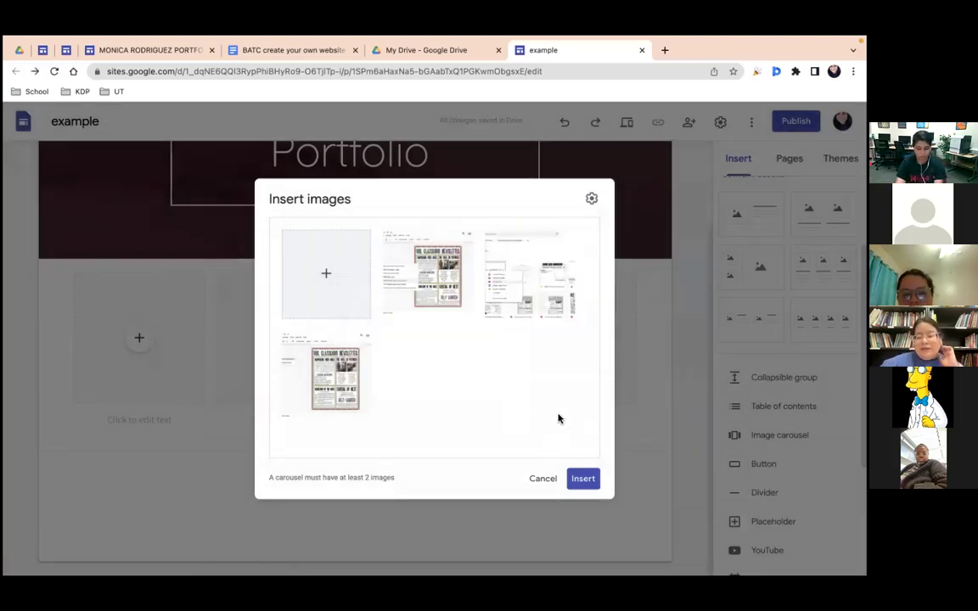
left_click(587, 486)
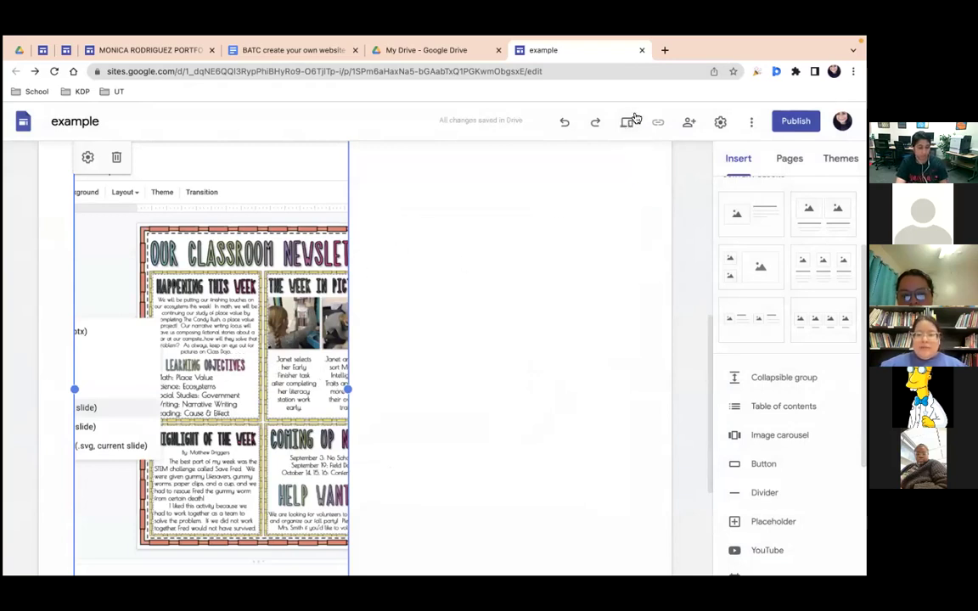
left_click(628, 124)
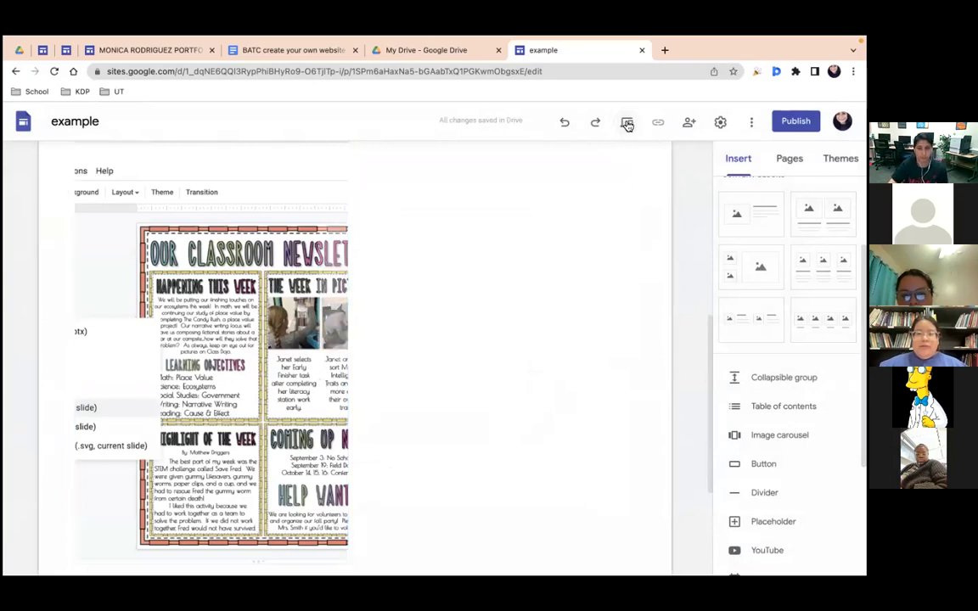
scroll(283, 396, "down", 5)
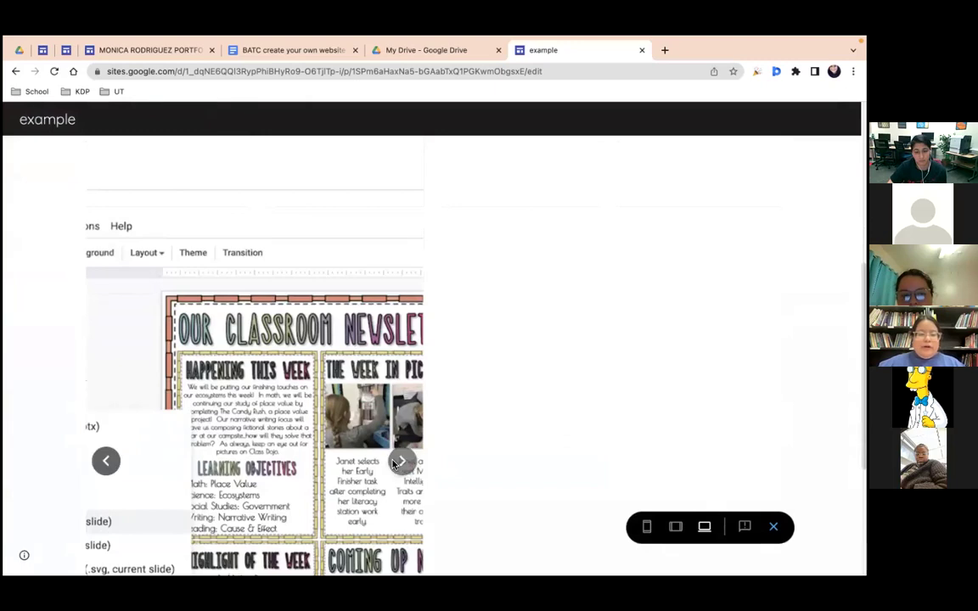
left_click(395, 462)
scroll(234, 526, "down", 3)
scroll(234, 527, "down", 3)
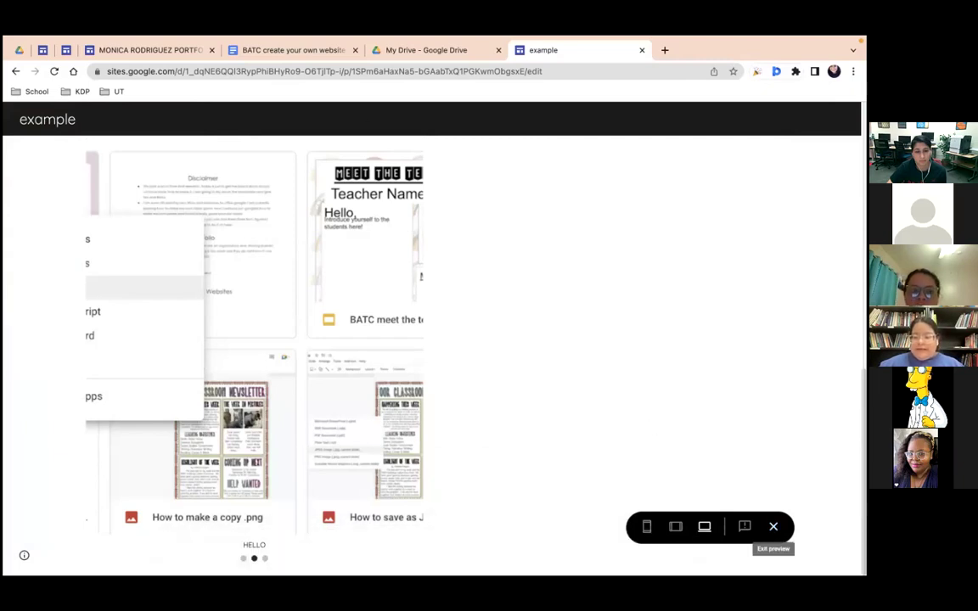
left_click(773, 526)
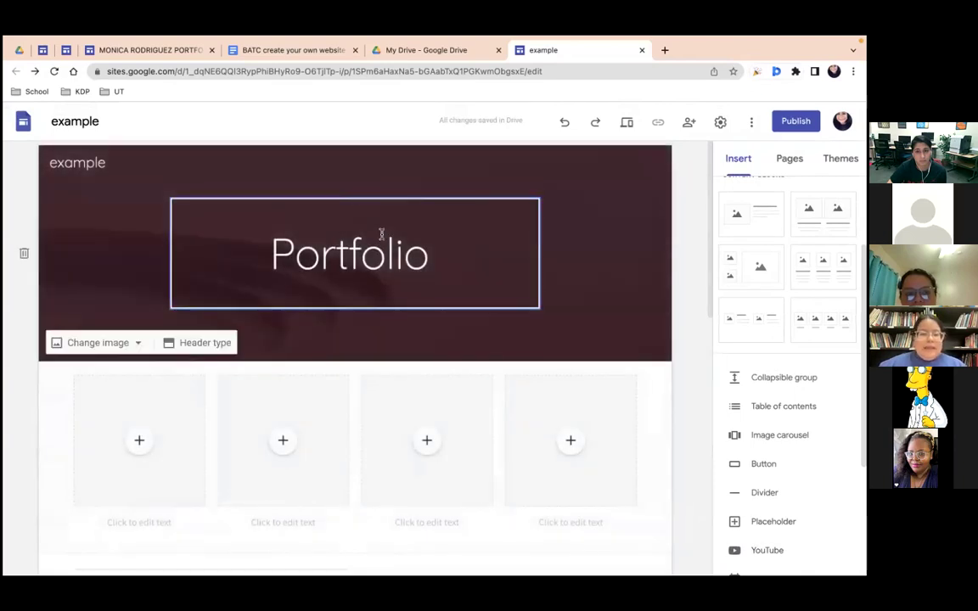
scroll(381, 240, "down", 3)
scroll(331, 373, "down", 4)
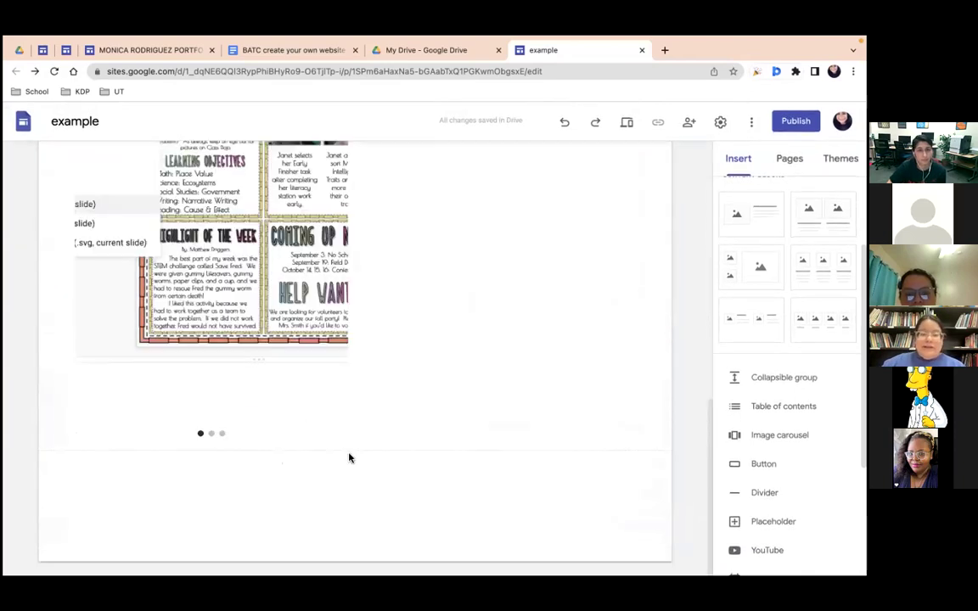
scroll(313, 407, "up", 3)
scroll(159, 200, "down", 3)
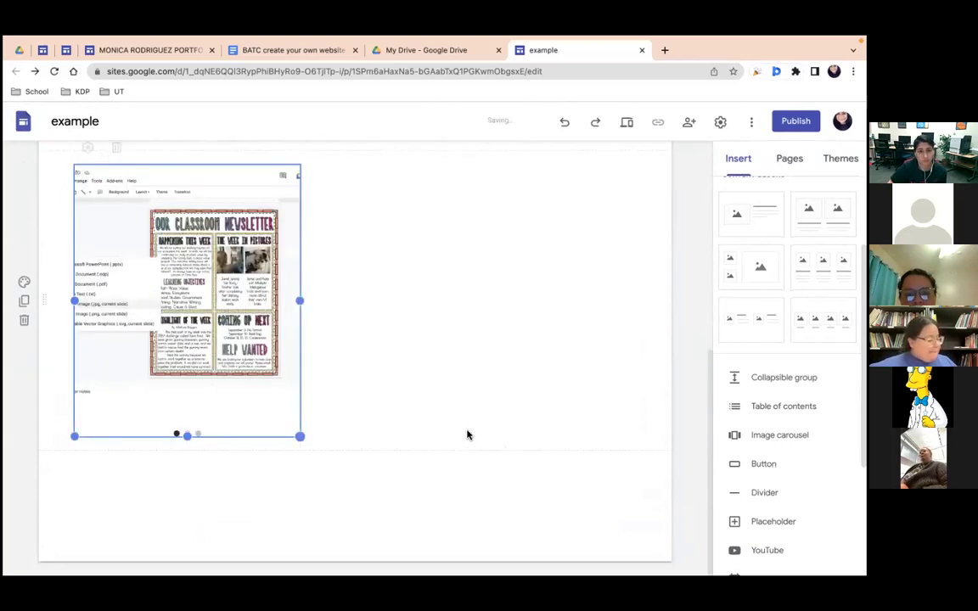
scroll(467, 434, "up", 1)
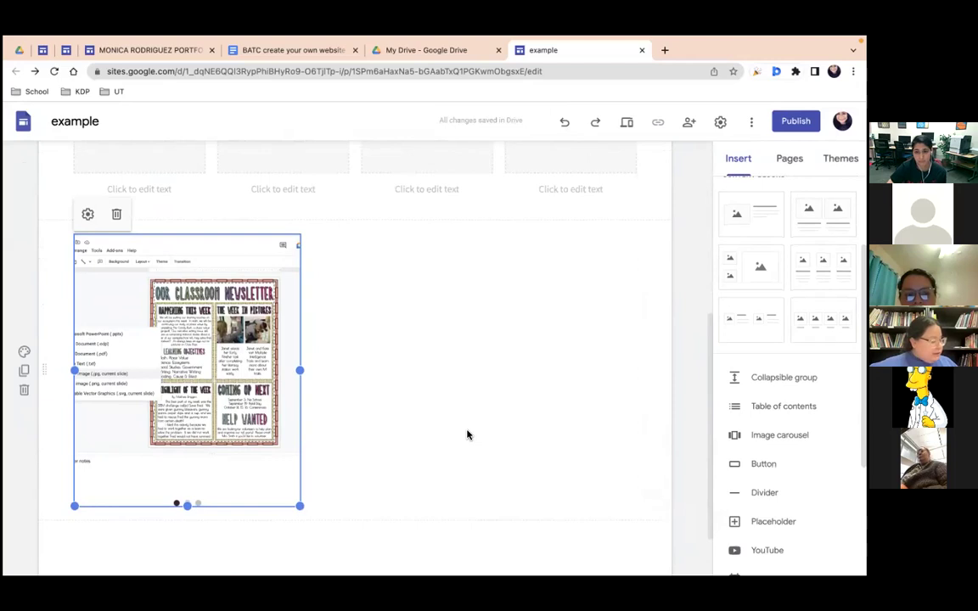
scroll(578, 440, "up", 5)
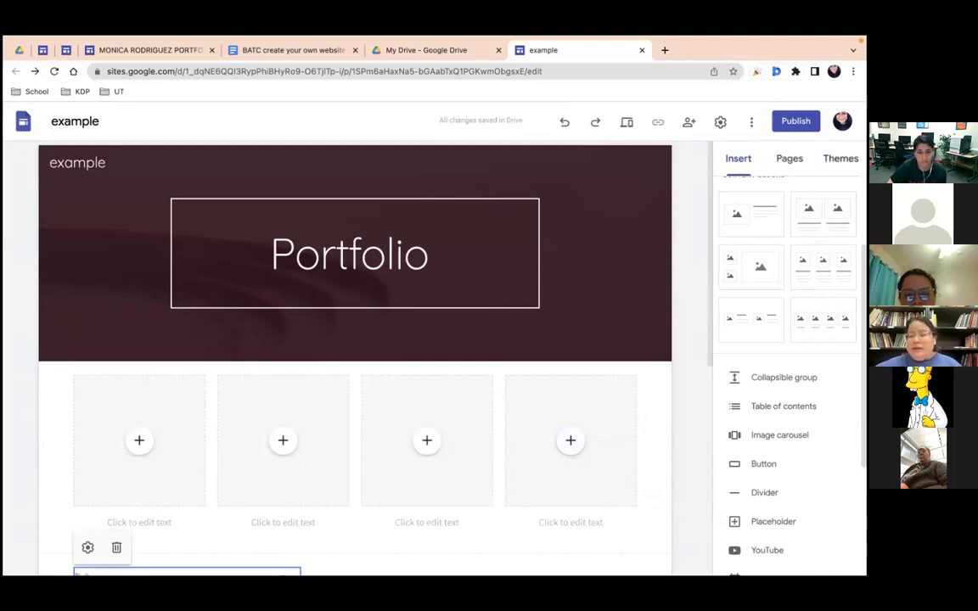
Step: From the Pages panel, create a new page named 'PD'
left_click(789, 158)
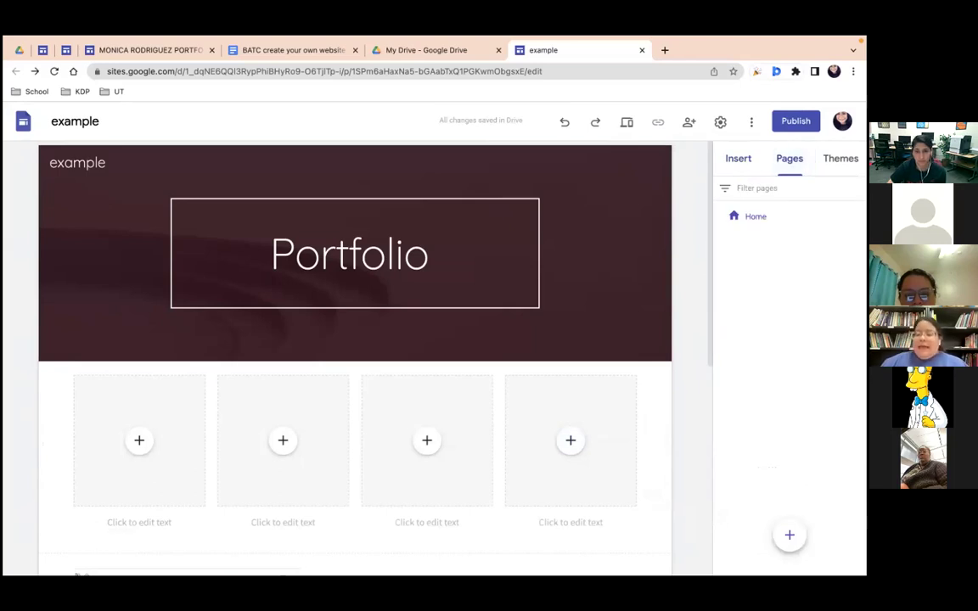
mouse_move(789, 535)
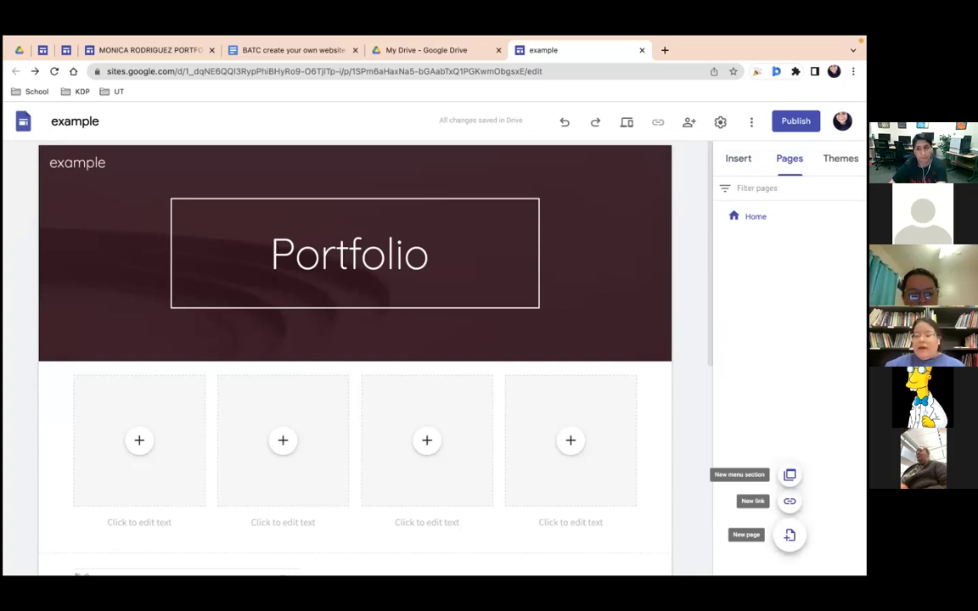
left_click(790, 535)
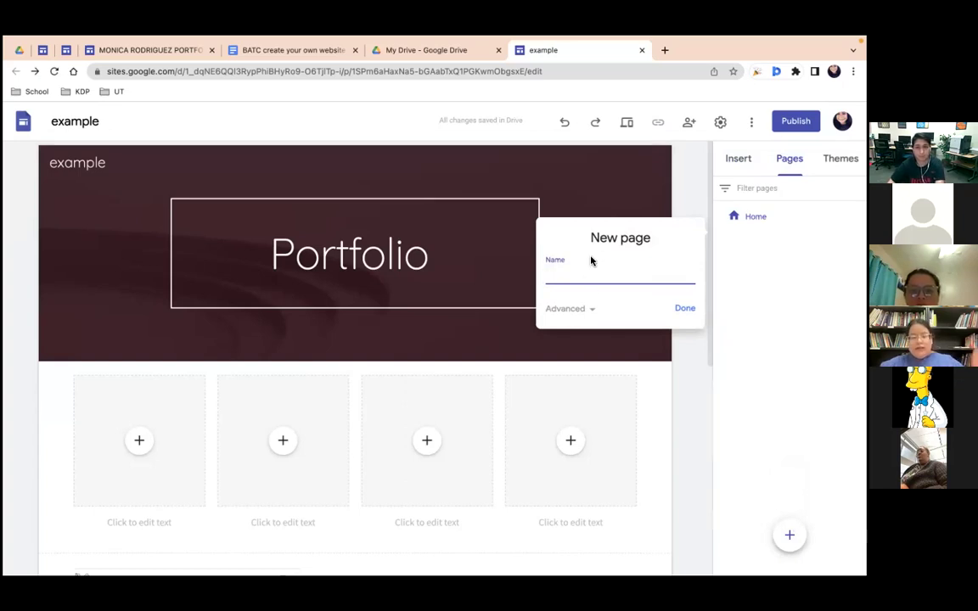
type("PD")
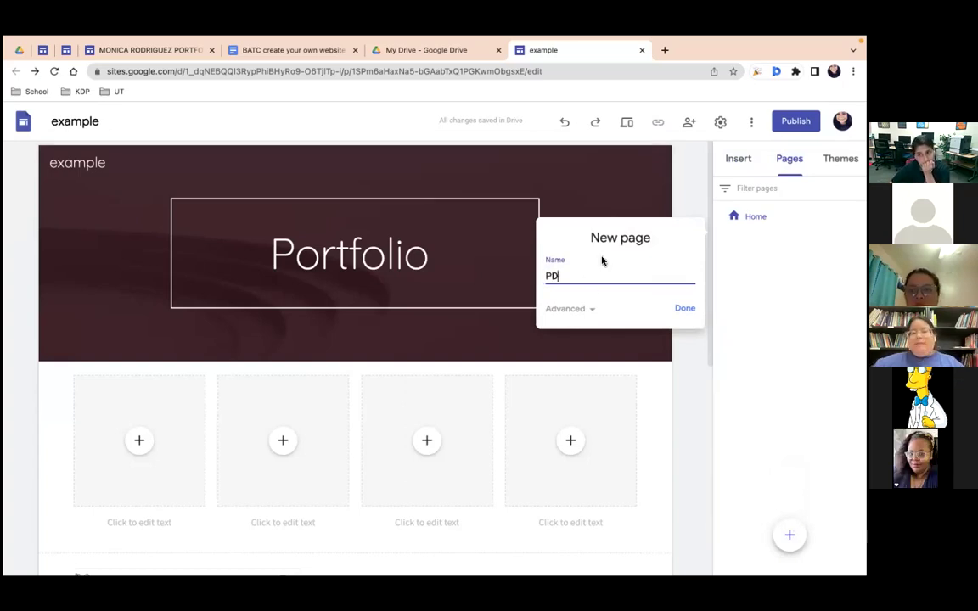
left_click(681, 310)
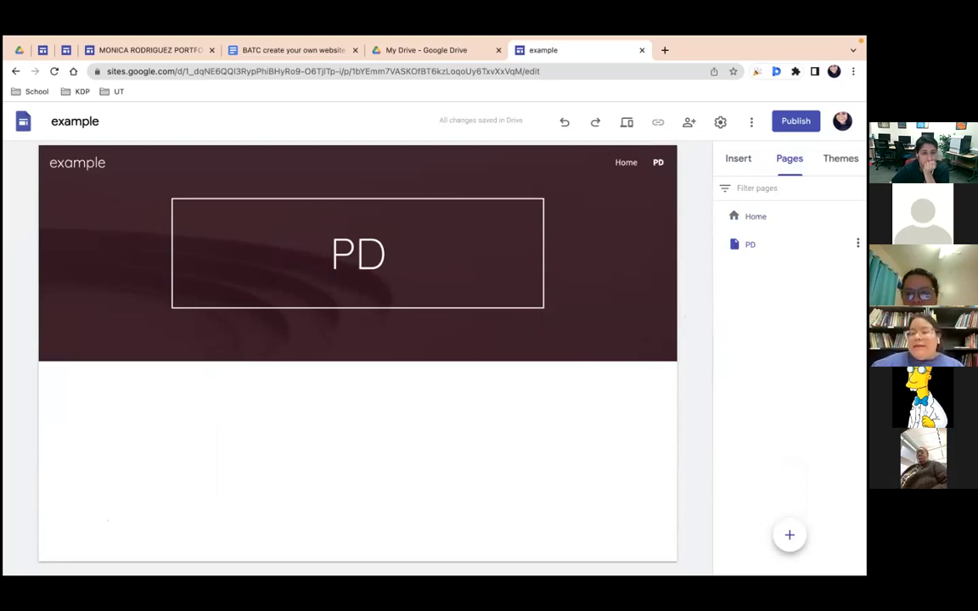
Step: Use PD's options menu to add a subpage named 'tot'
left_click(858, 243)
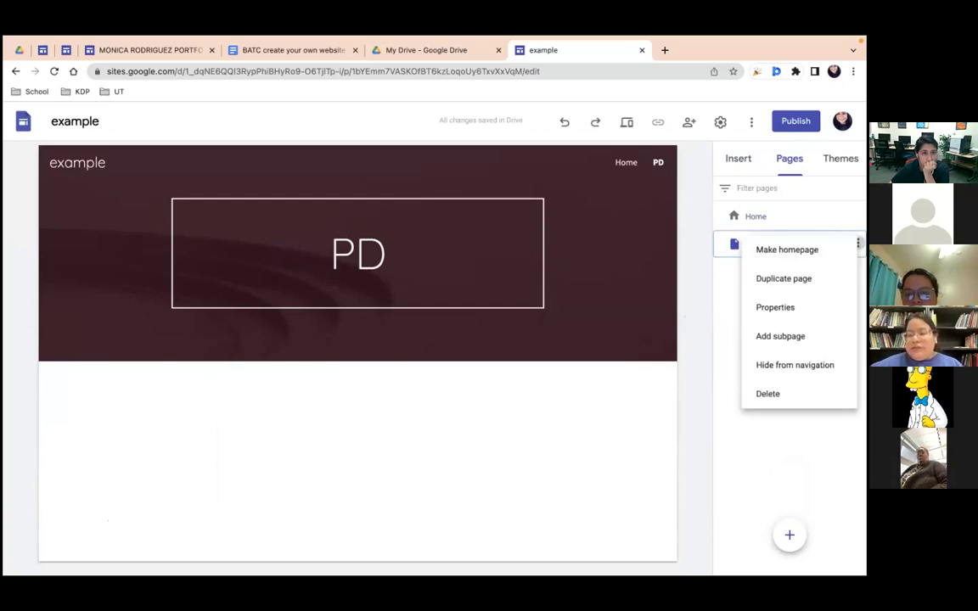
left_click(730, 310)
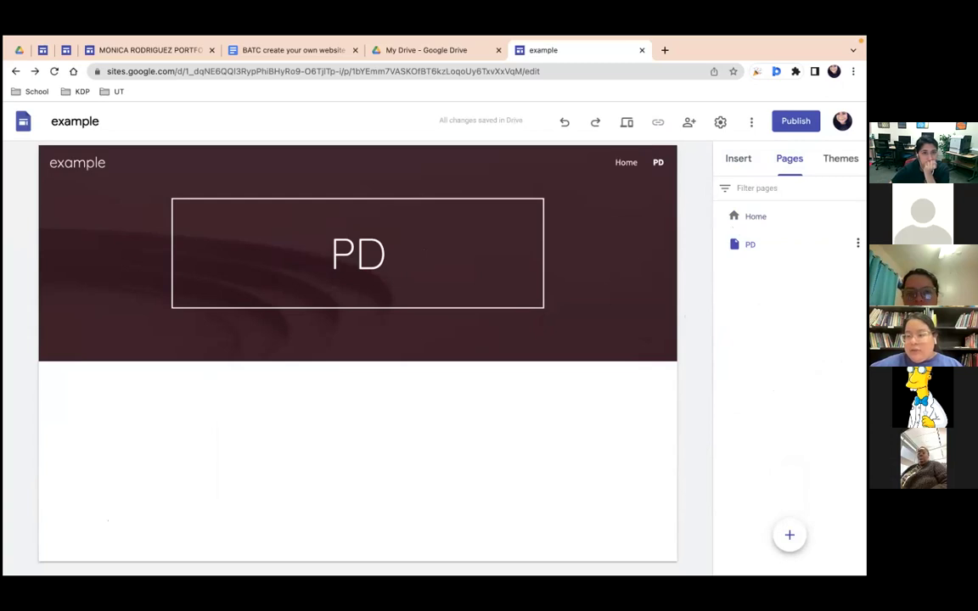
left_click(857, 244)
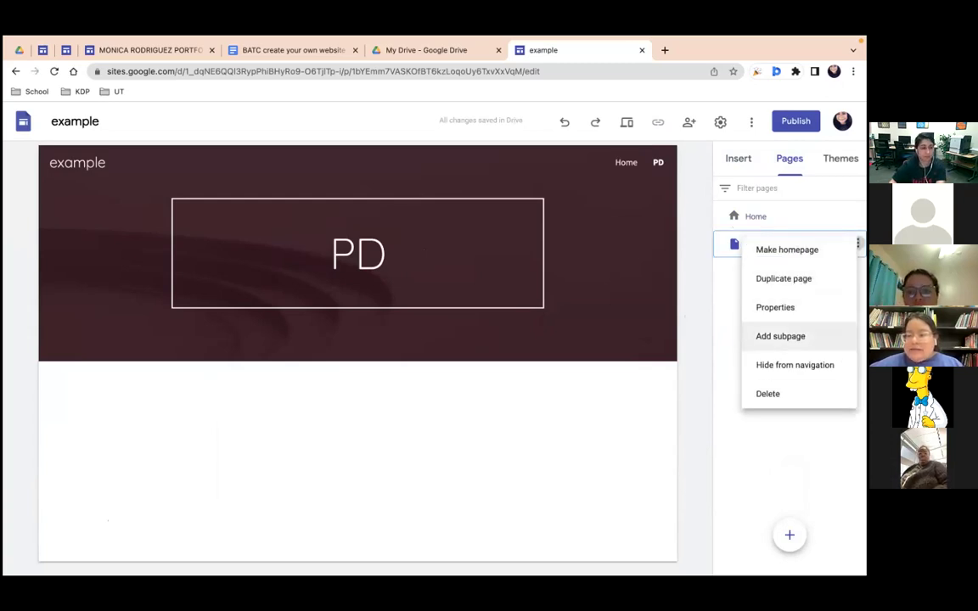
left_click(780, 337)
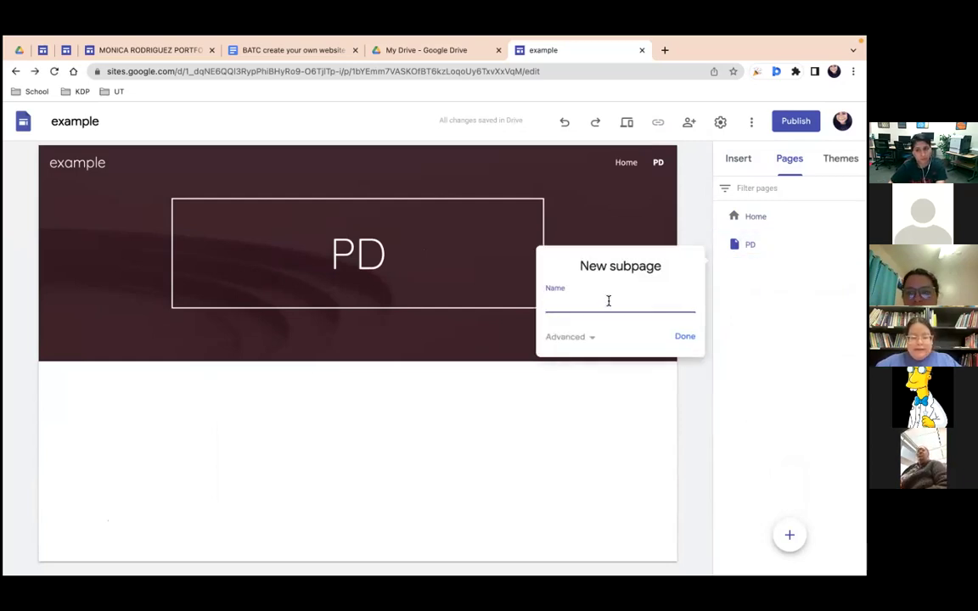
type("asad")
key("BackSpace")
key("BackSpace")
key("BackSpace")
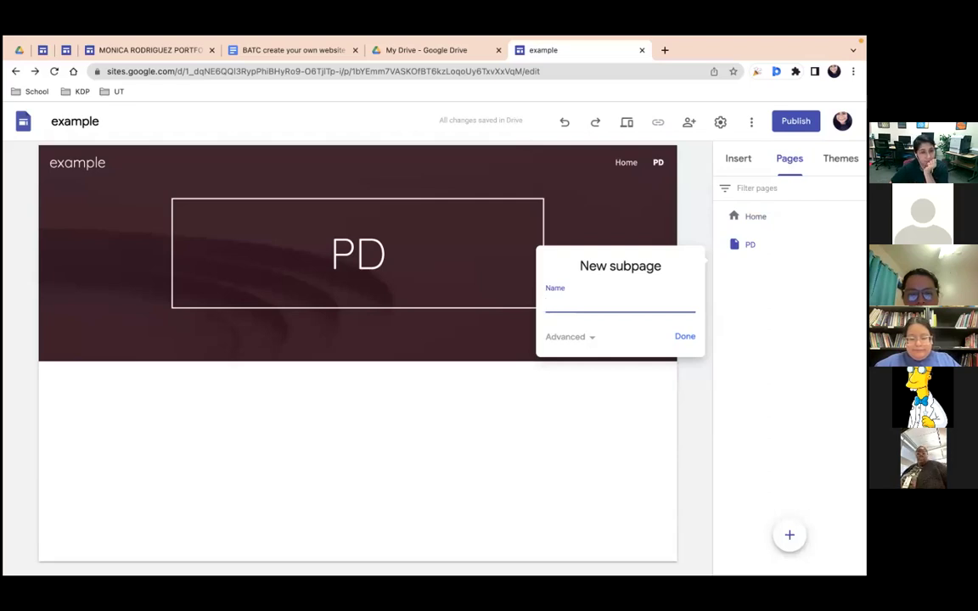
type("tot")
left_click(685, 338)
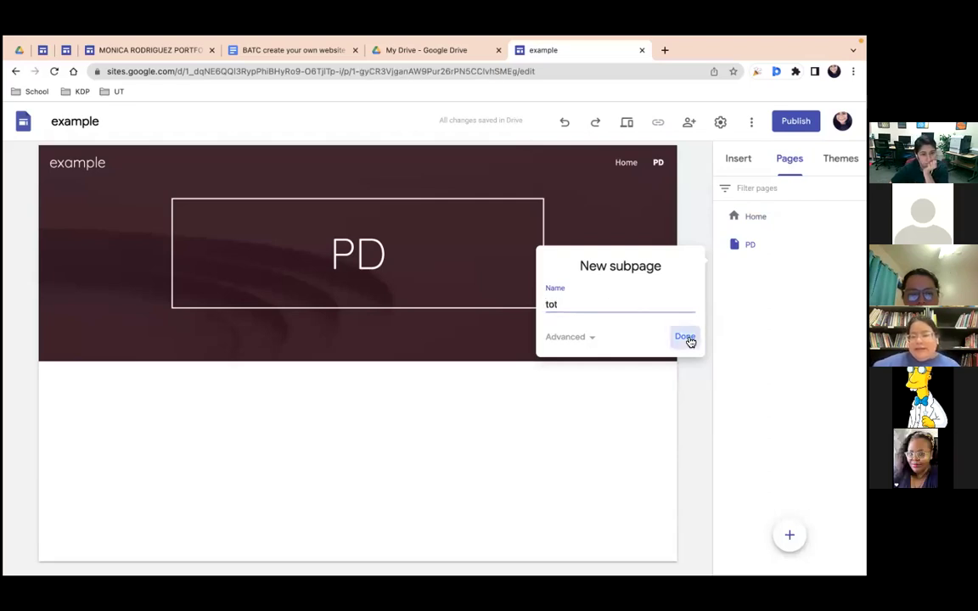
mouse_move(662, 168)
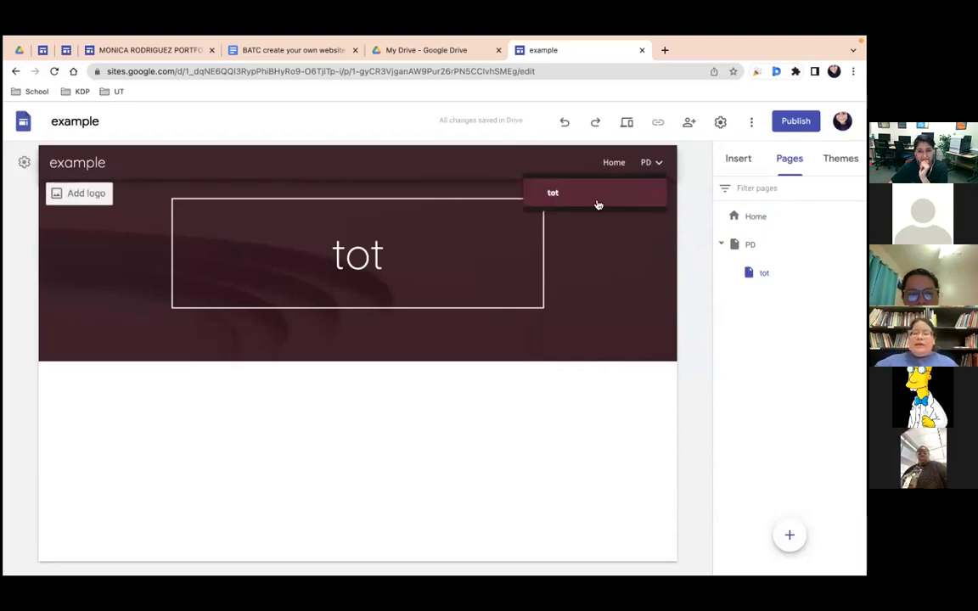
left_click(608, 163)
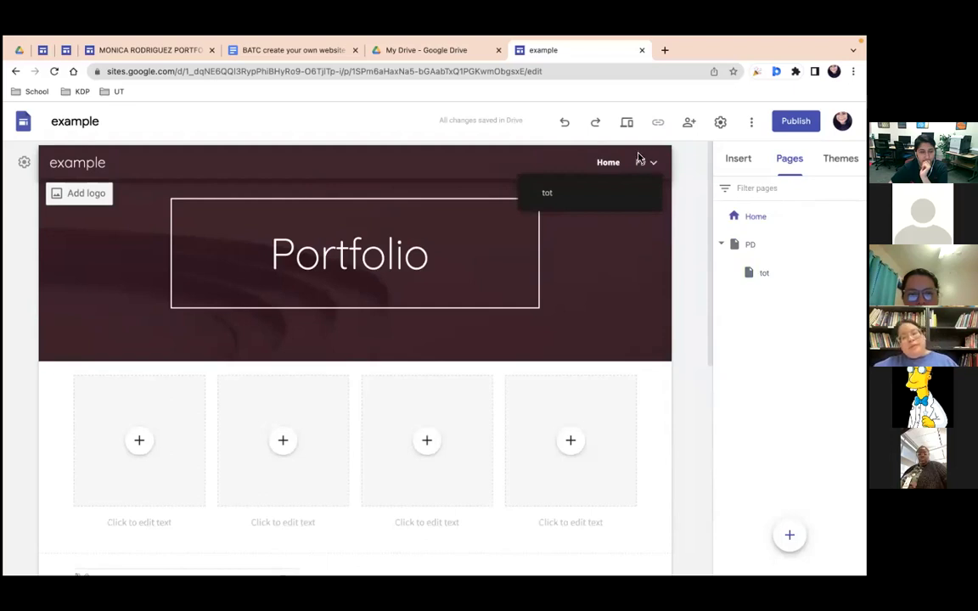
left_click(643, 162)
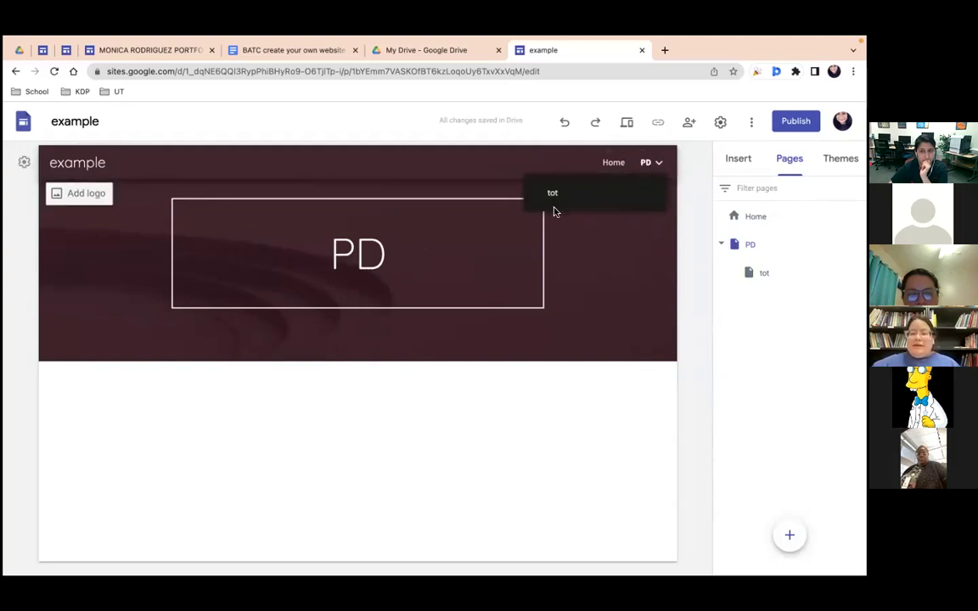
left_click(557, 196)
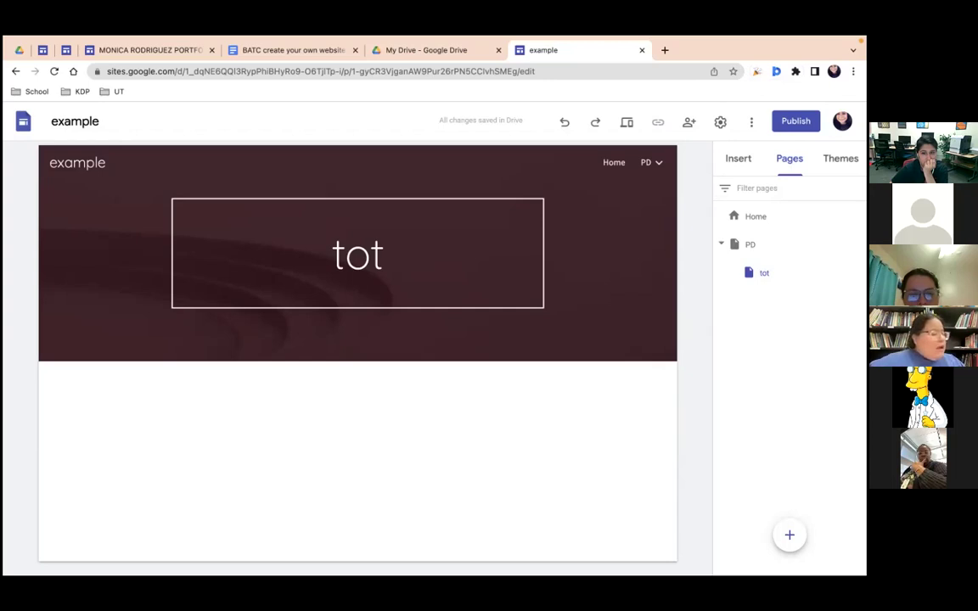
mouse_move(584, 326)
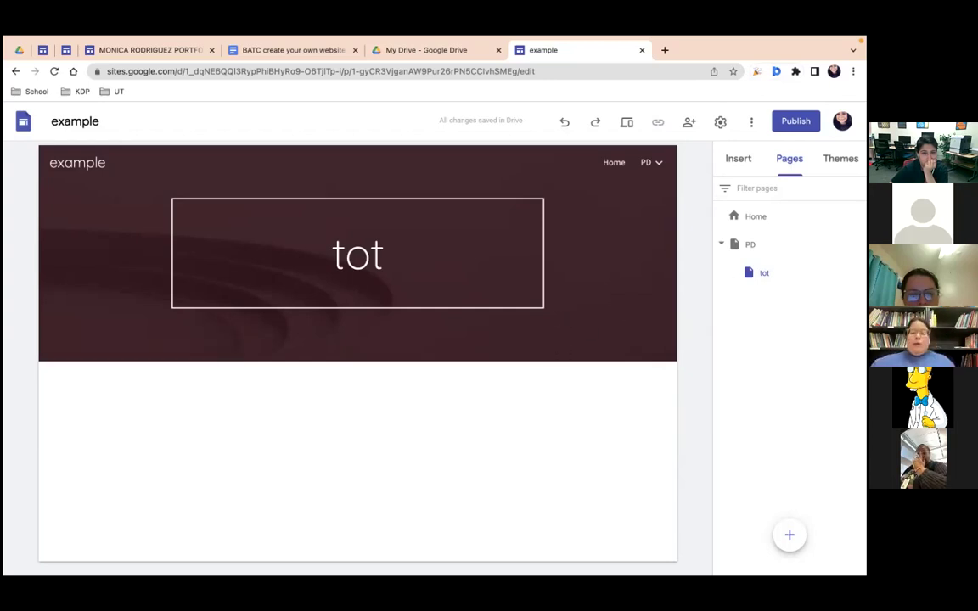
Step: Browse the Google Drive file picker in the Insert panel, then close it
left_click(737, 161)
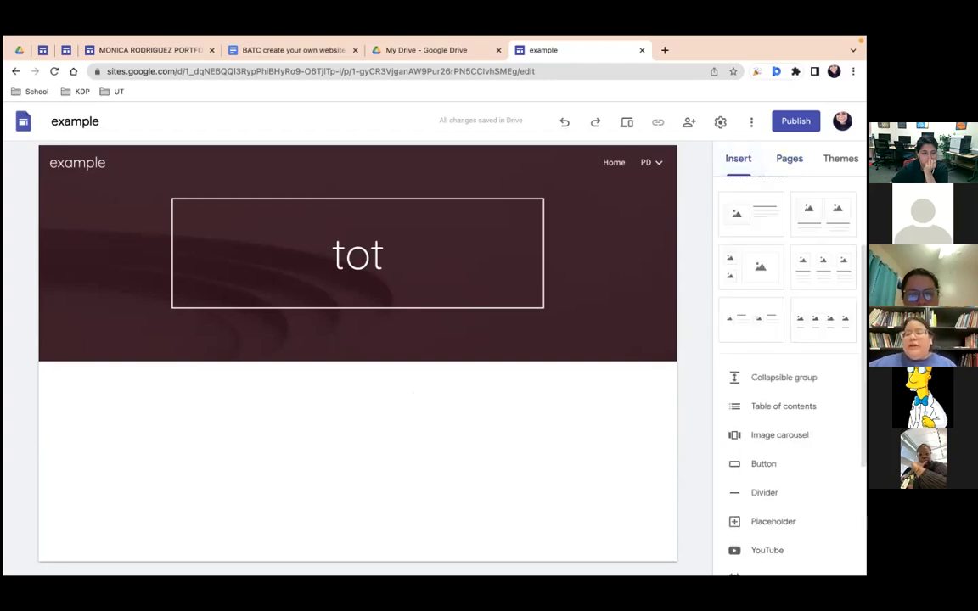
scroll(764, 407, "up", 3)
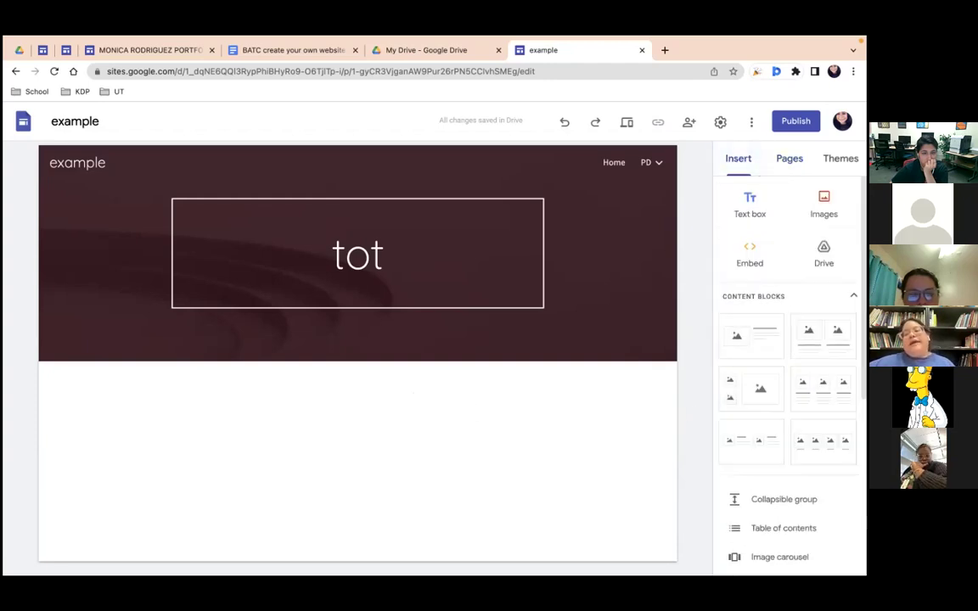
left_click(823, 253)
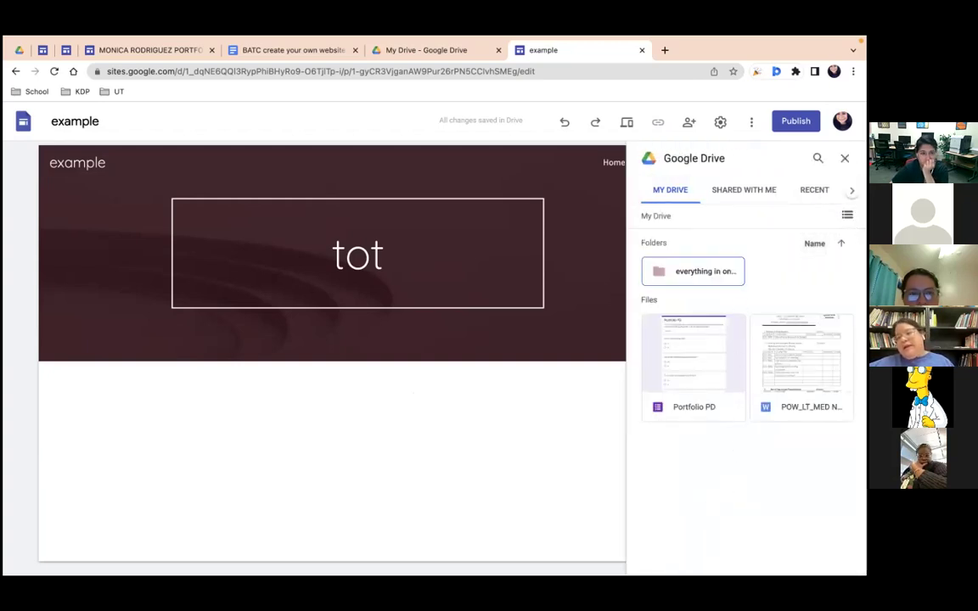
left_click(845, 158)
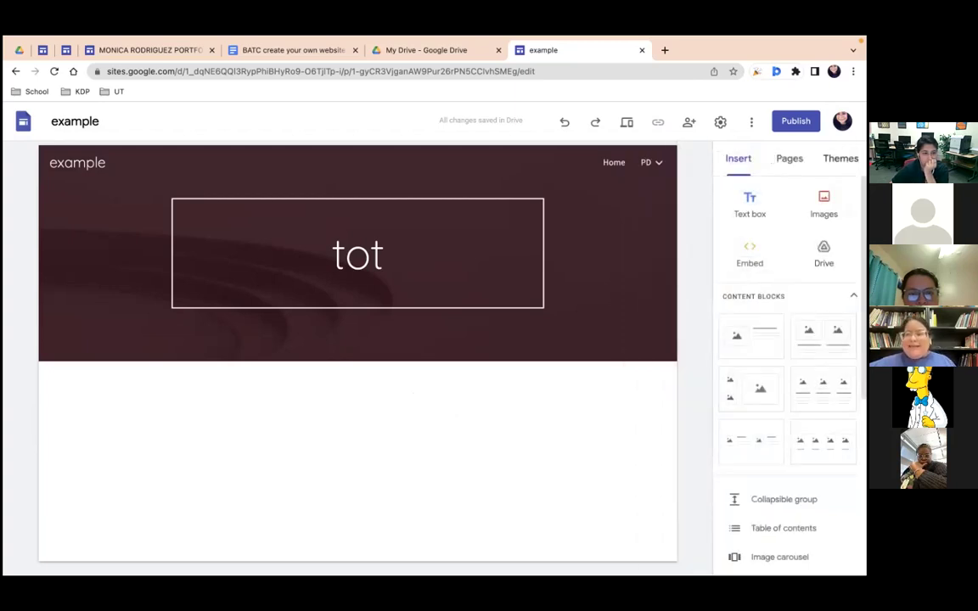
Step: Embed the Calendar Slides presentation on the tot page and resize it
scroll(789, 365, "down", 5)
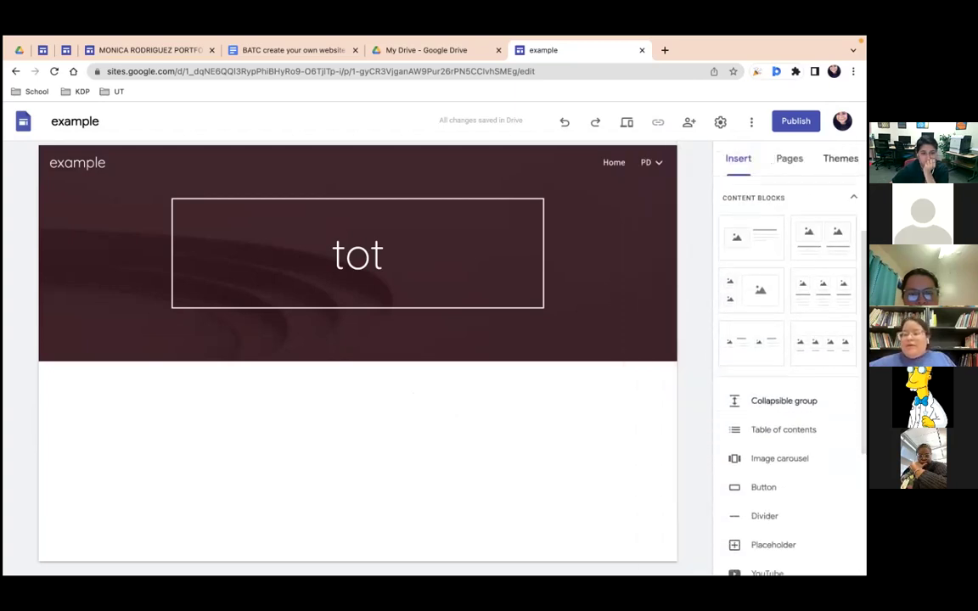
scroll(789, 374, "down", 1)
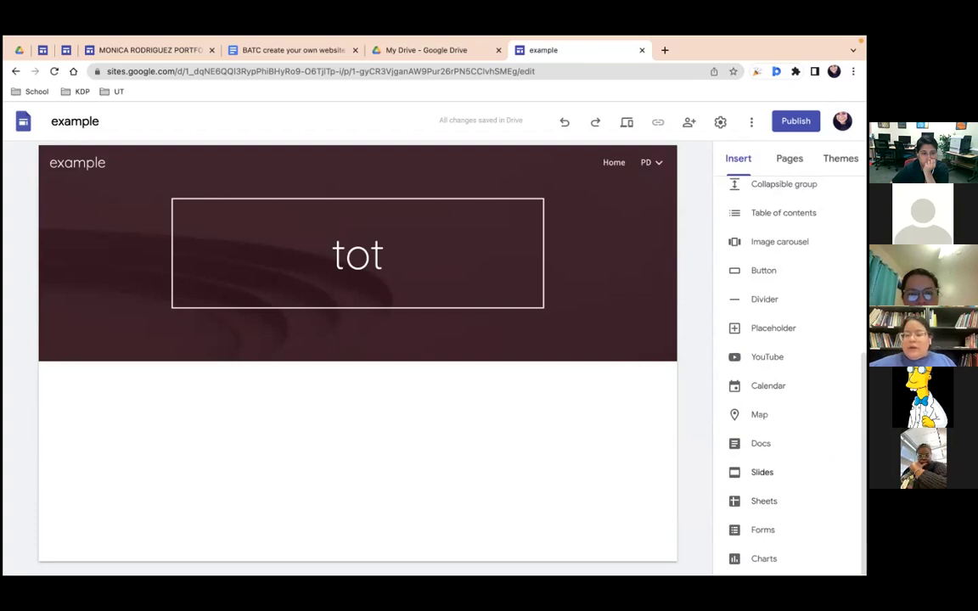
left_click(749, 470)
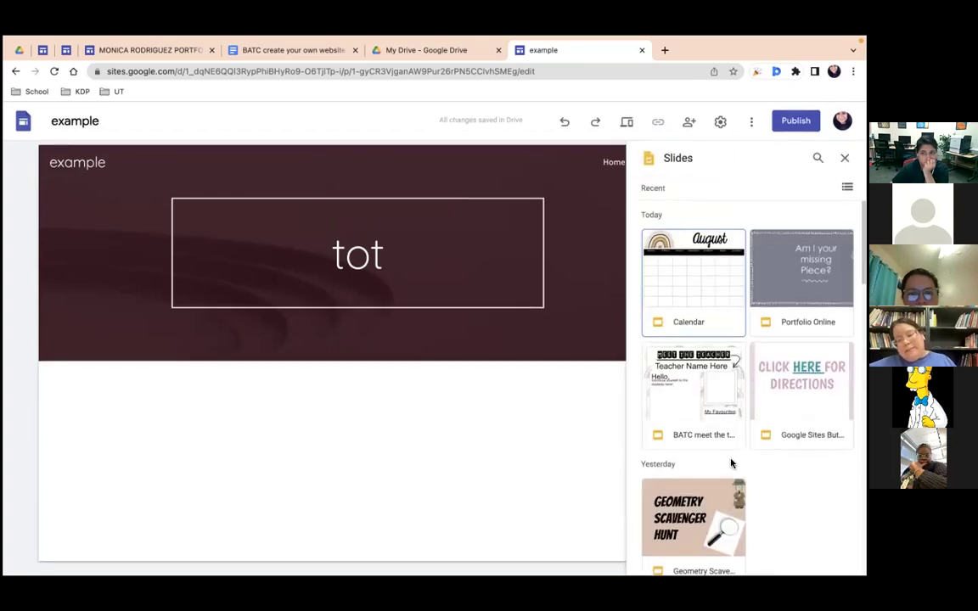
left_click(713, 275)
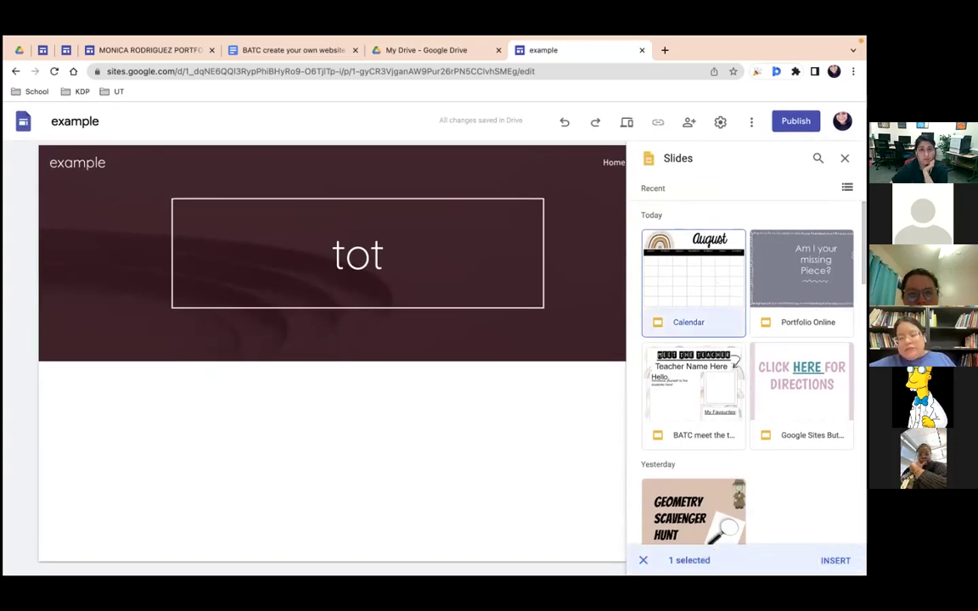
left_click(835, 561)
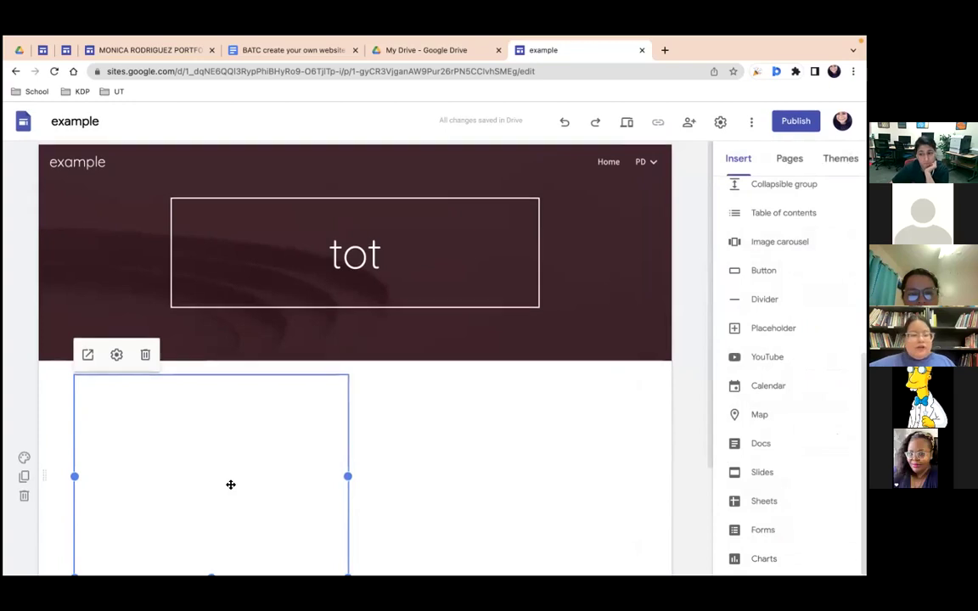
scroll(230, 484, "down", 2)
left_click_drag(347, 440, 279, 405)
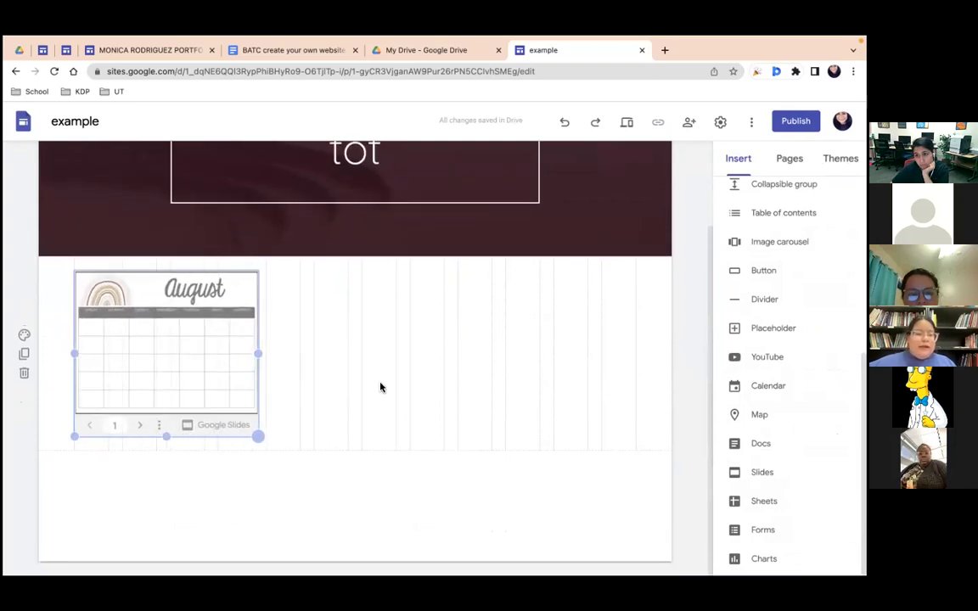
Step: Duplicate the calendar section, then delete the duplicate
left_click(25, 357)
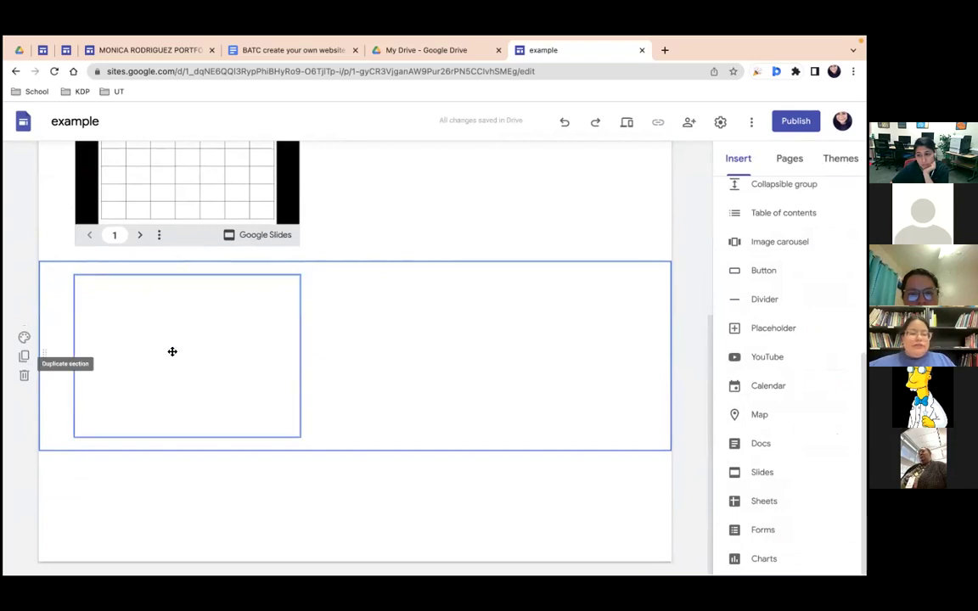
scroll(286, 367, "up", 1)
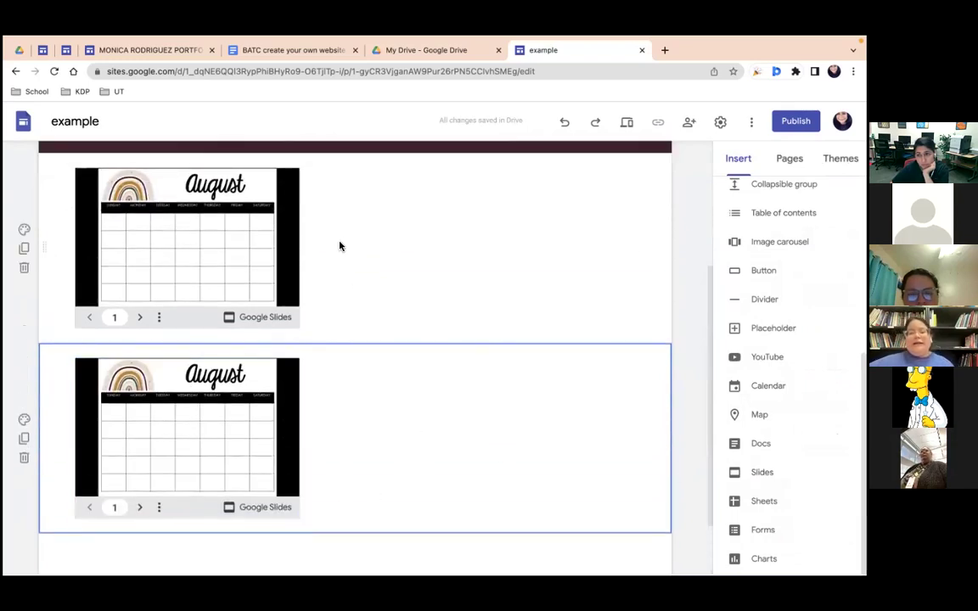
left_click(24, 458)
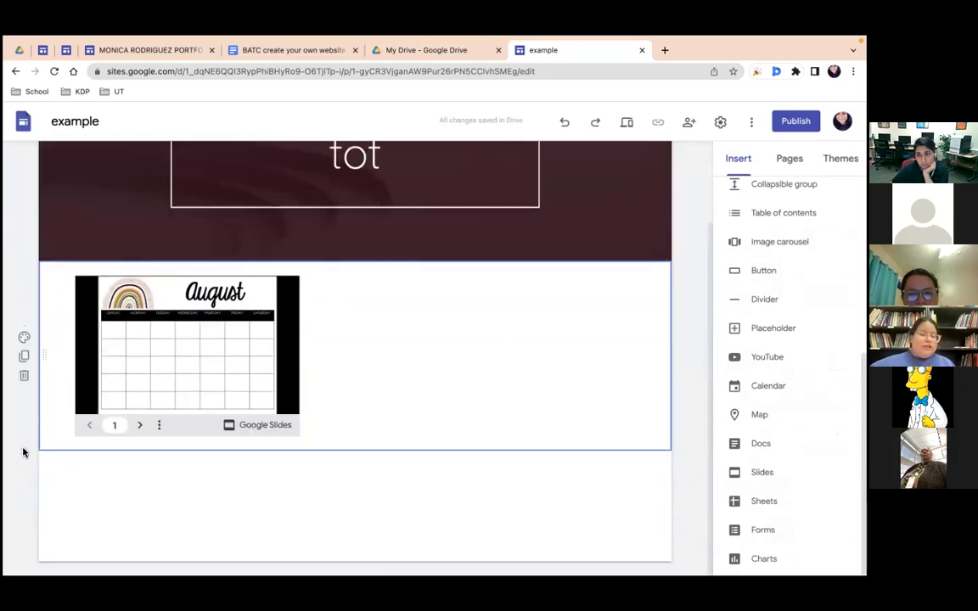
Step: Set the calendar section's background colour to Style 2 light grey
left_click(25, 339)
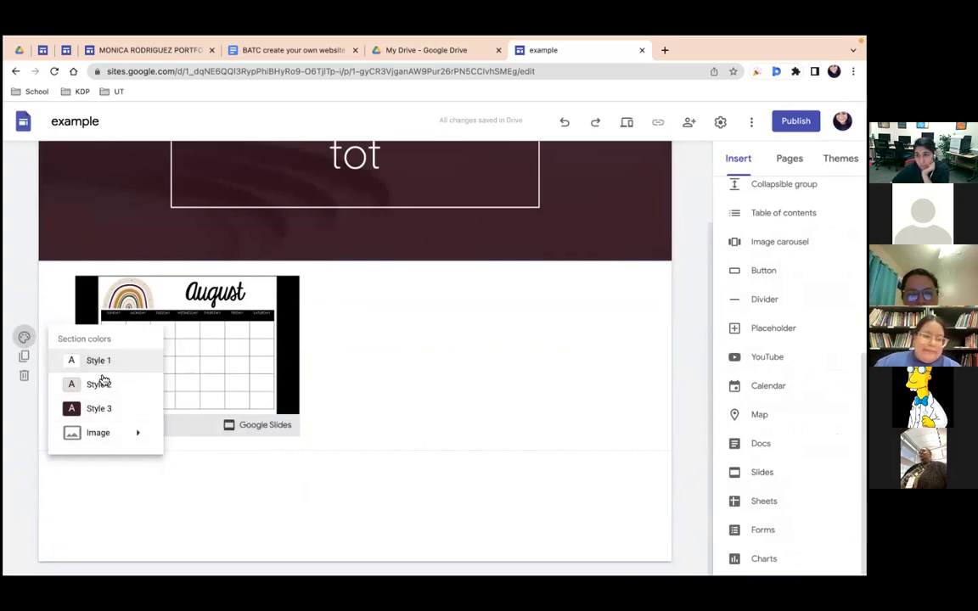
left_click(105, 386)
left_click(24, 337)
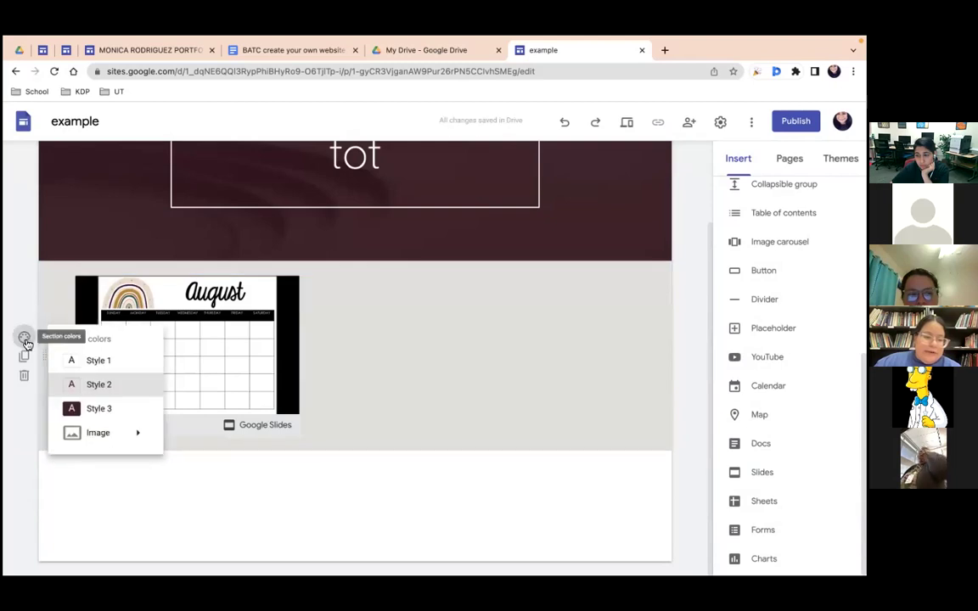
mouse_move(104, 441)
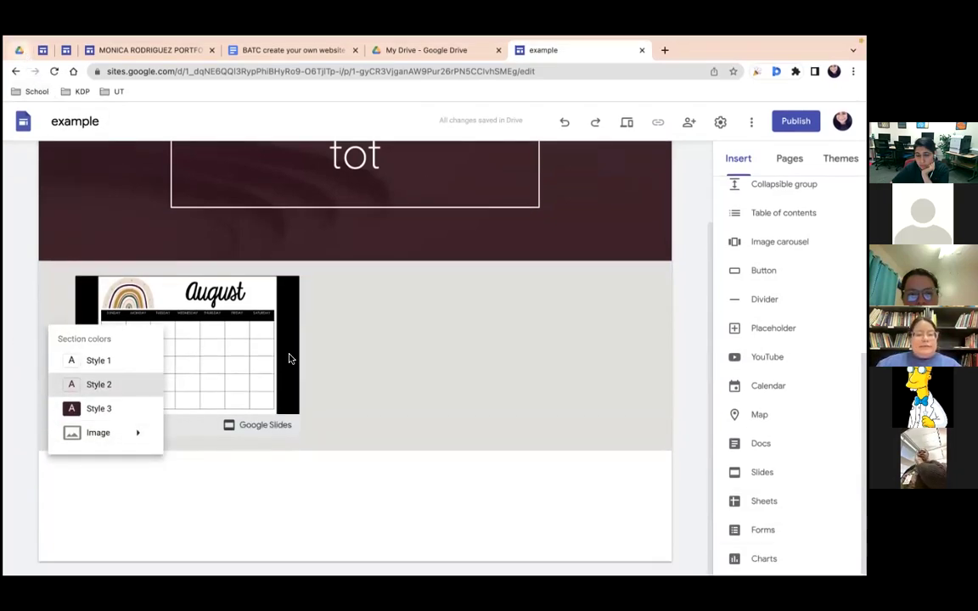
left_click(17, 49)
Step: Open the Button templates presentation, draw a box over the TEACHER NAME circle, then return to the example site
double_click(226, 259)
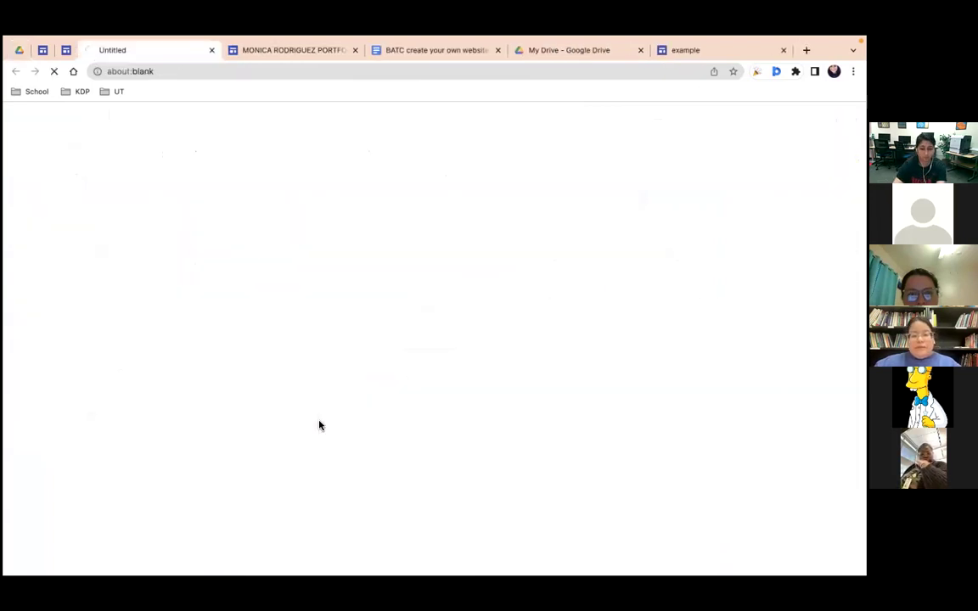
left_click(67, 392)
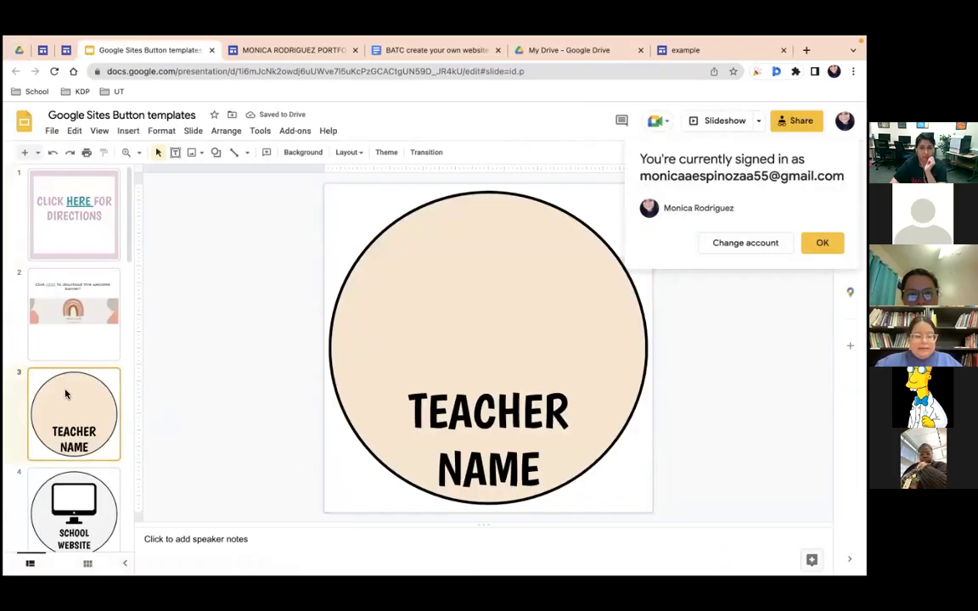
left_click_drag(344, 232, 555, 347)
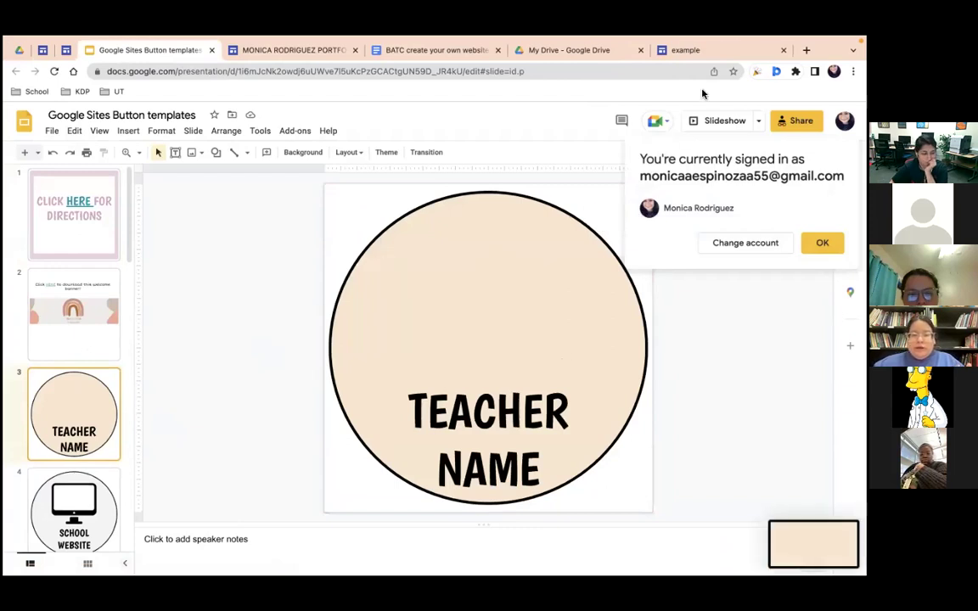
left_click(683, 50)
Step: Upload the new screenshot as the calendar section's background image
mouse_move(121, 440)
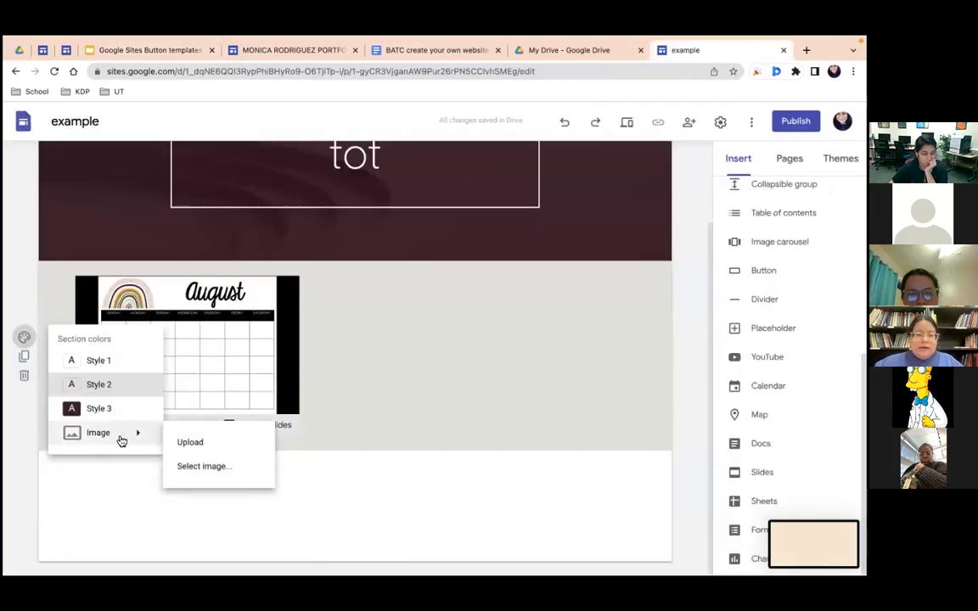
left_click(202, 443)
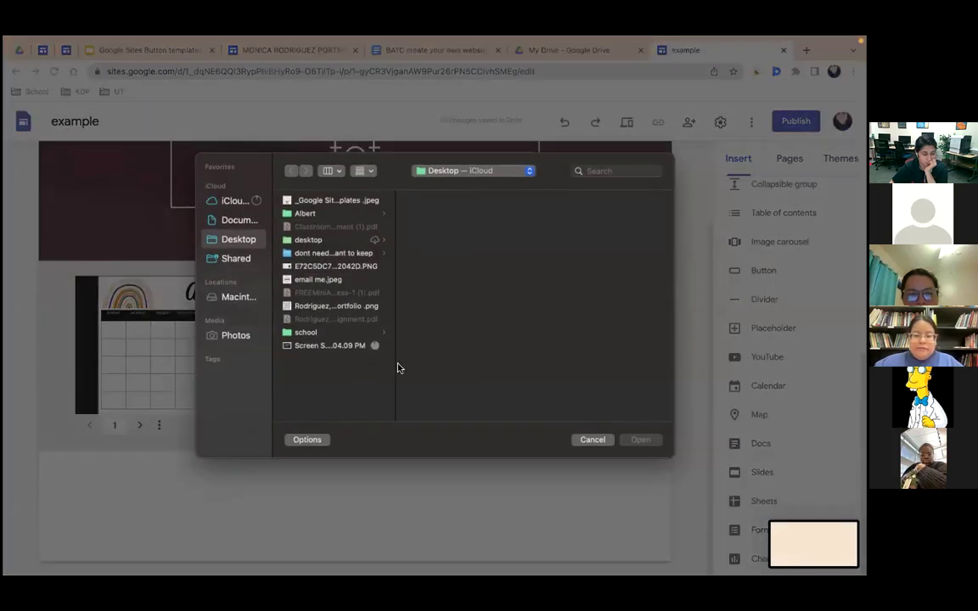
left_click(329, 354)
left_click(640, 439)
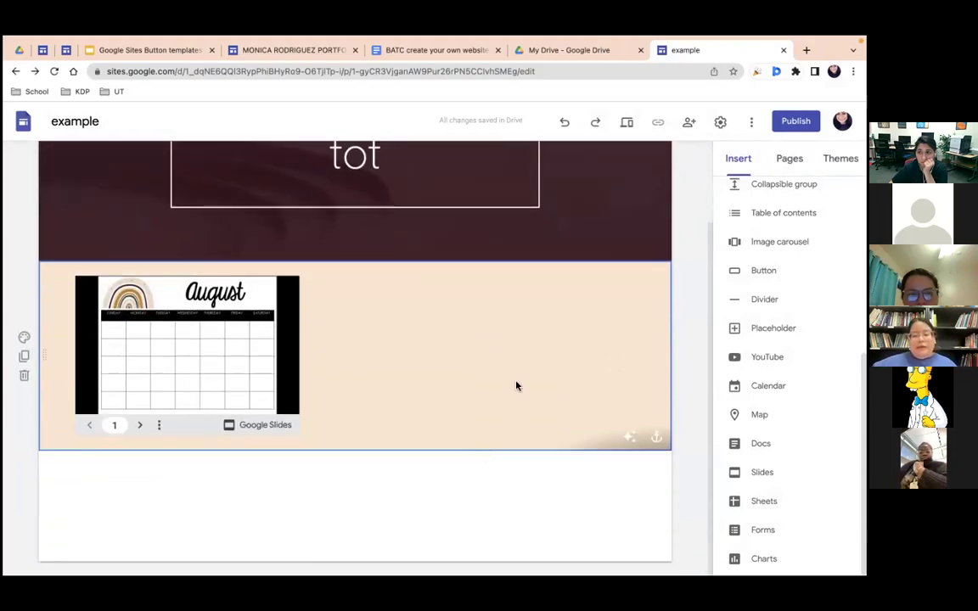
Step: Bring up the quick insert options in the empty area beside the August calendar
scroll(790, 356, "up", 5)
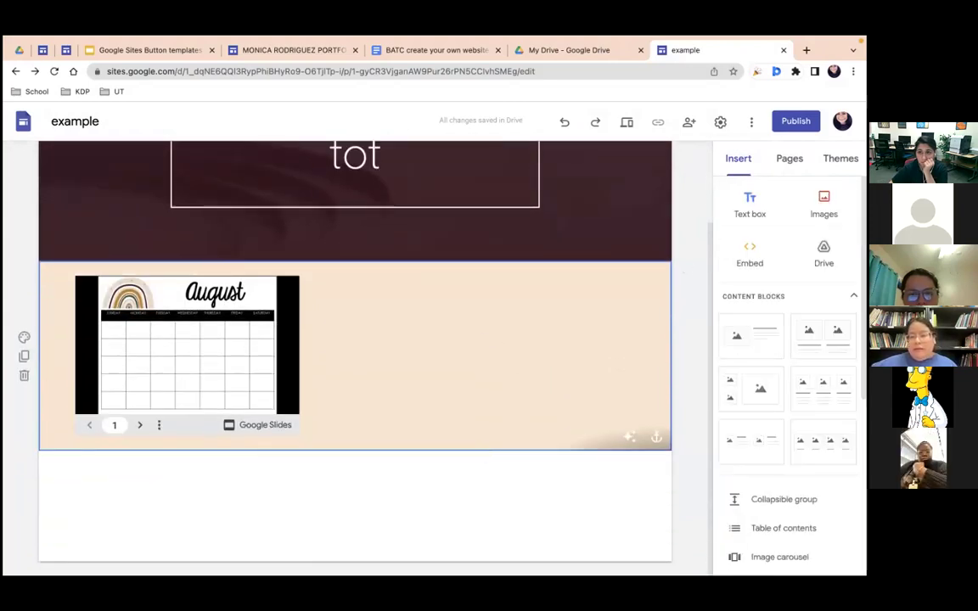
scroll(584, 229, "up", 2)
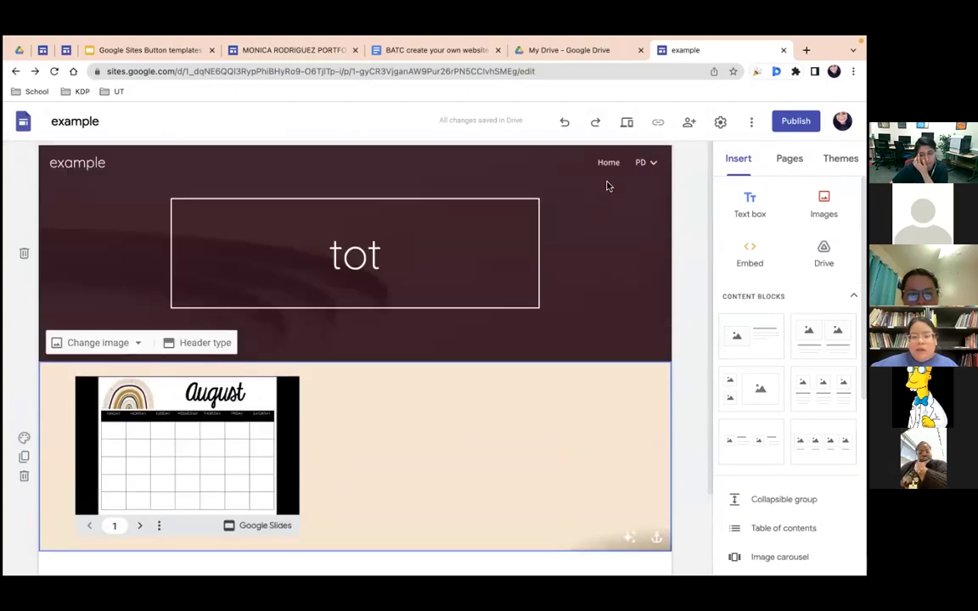
double_click(433, 451)
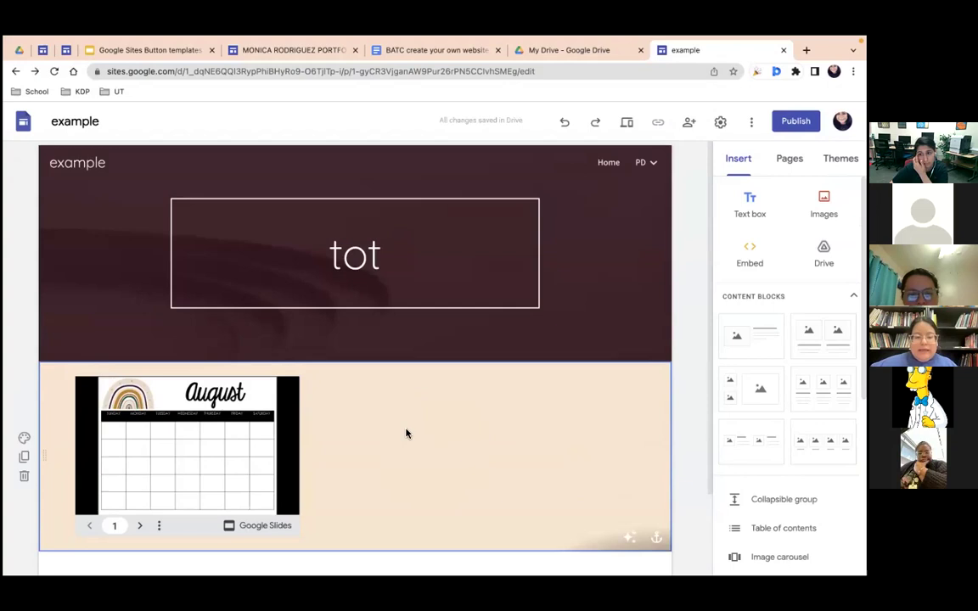
double_click(406, 433)
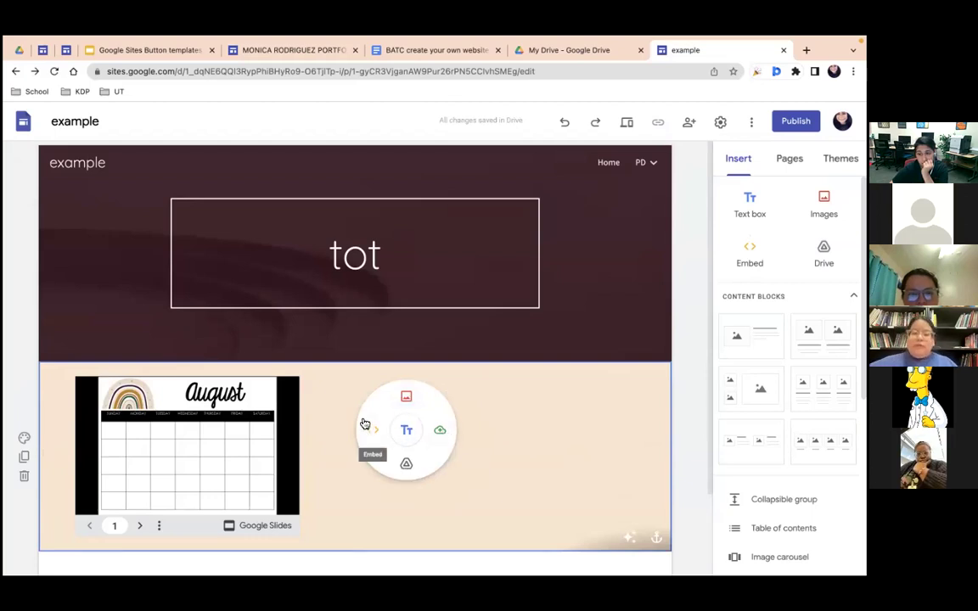
Step: Add a text box reading 'Click here to go to youtube!' beside the calendar, choosing text size 14
left_click(405, 431)
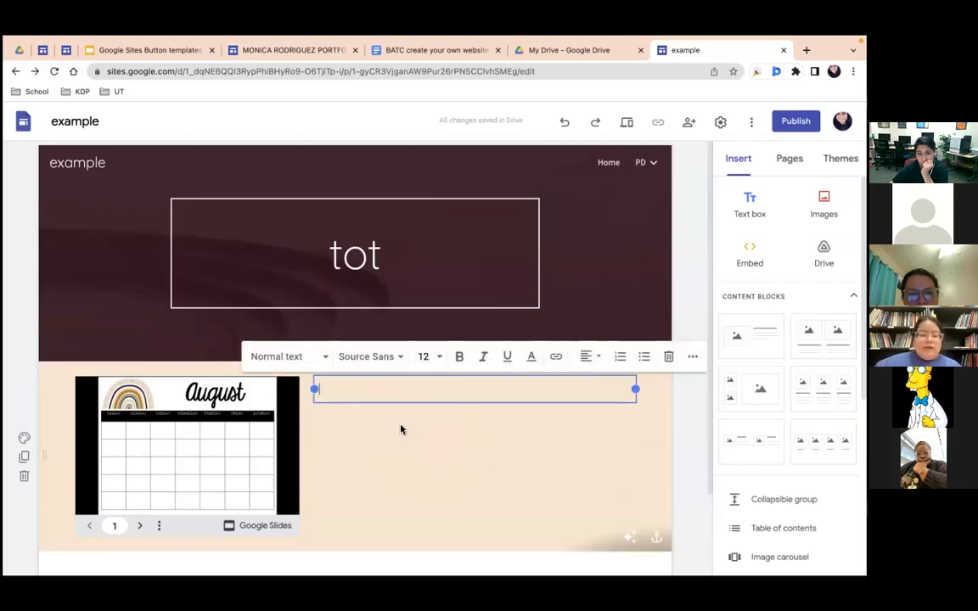
type("Click here to")
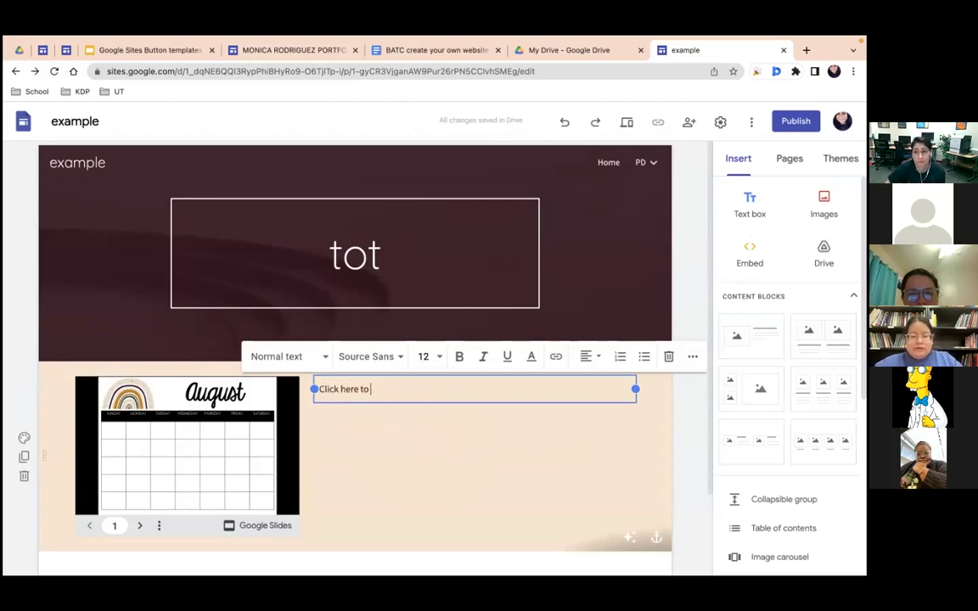
type(" go to")
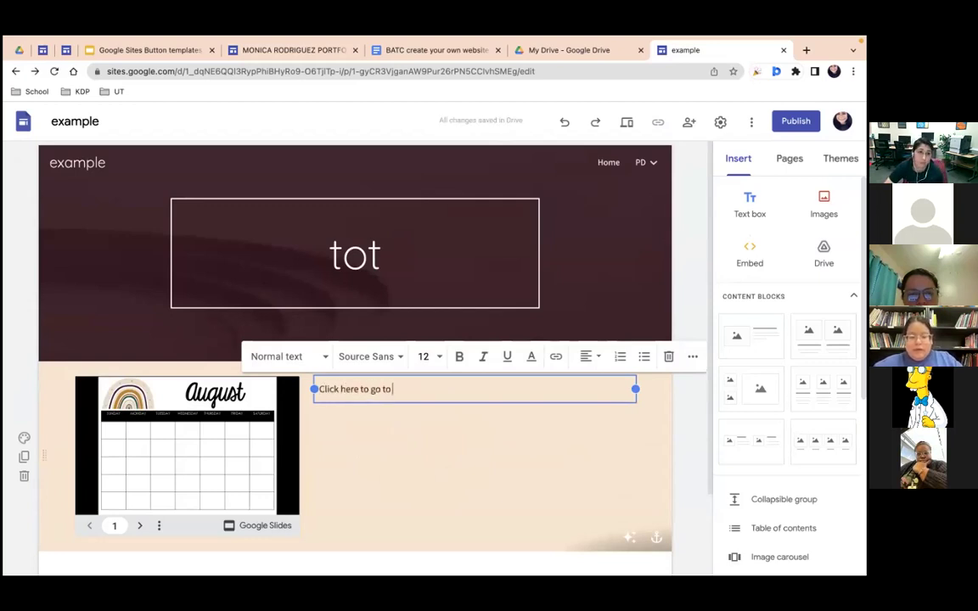
type(" youtube!")
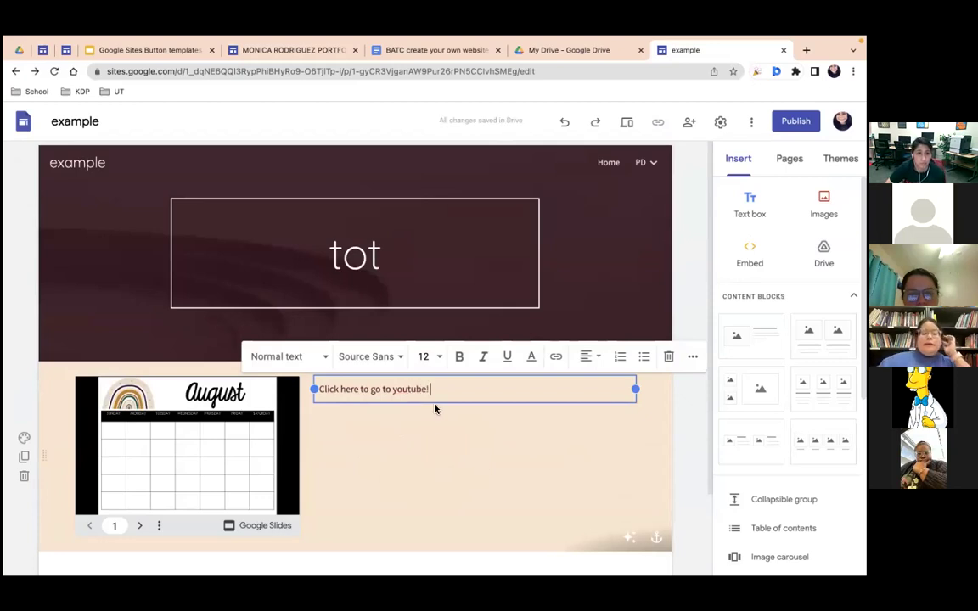
left_click(382, 360)
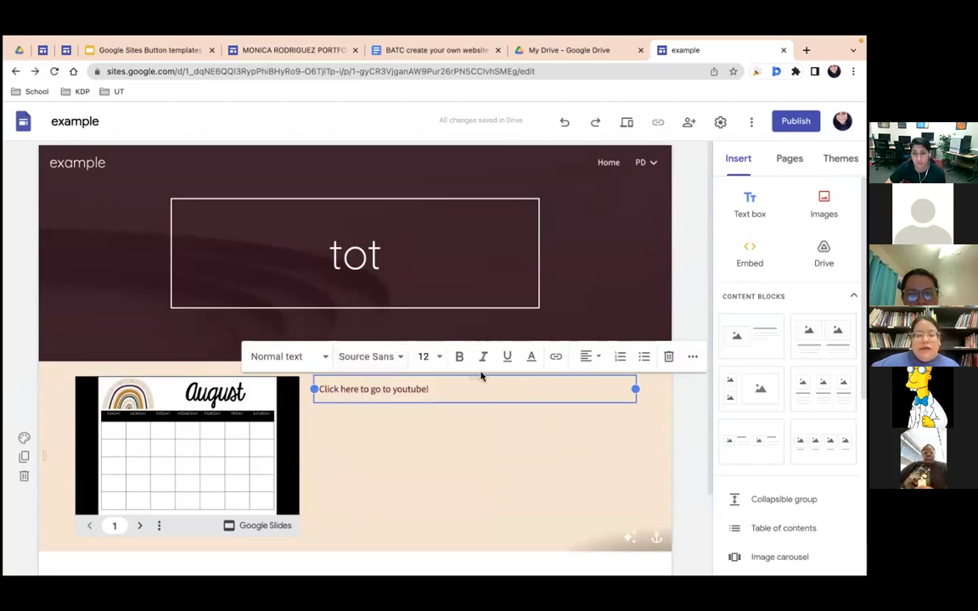
left_click(427, 357)
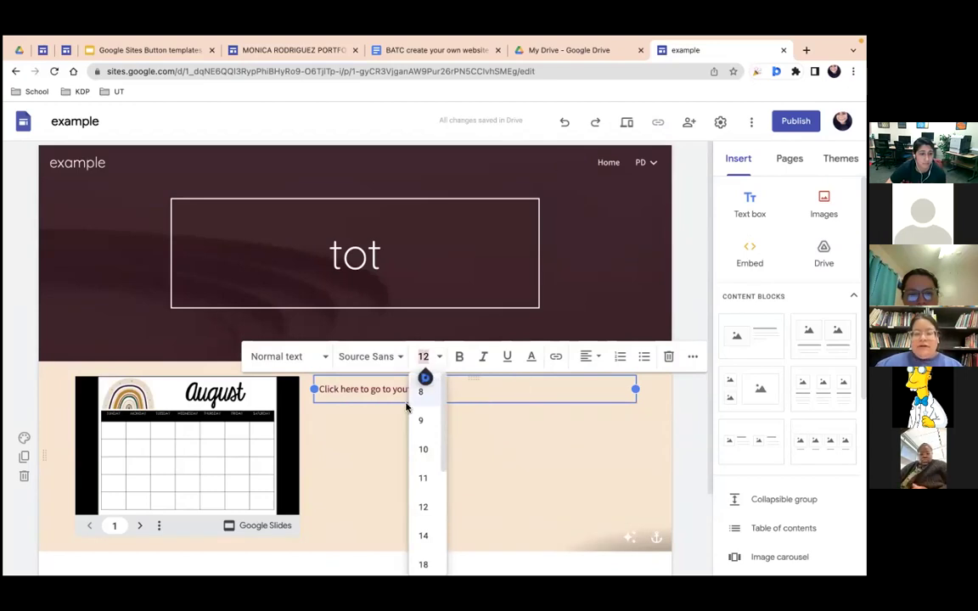
left_click(423, 532)
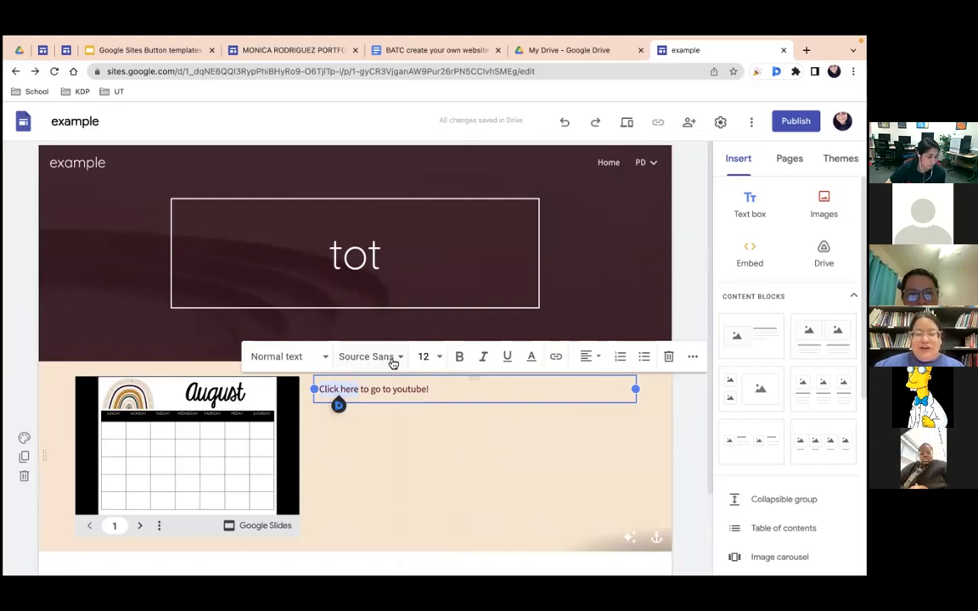
Step: Link the words 'Click here' to youtube.com and check where the link points
left_click(556, 357)
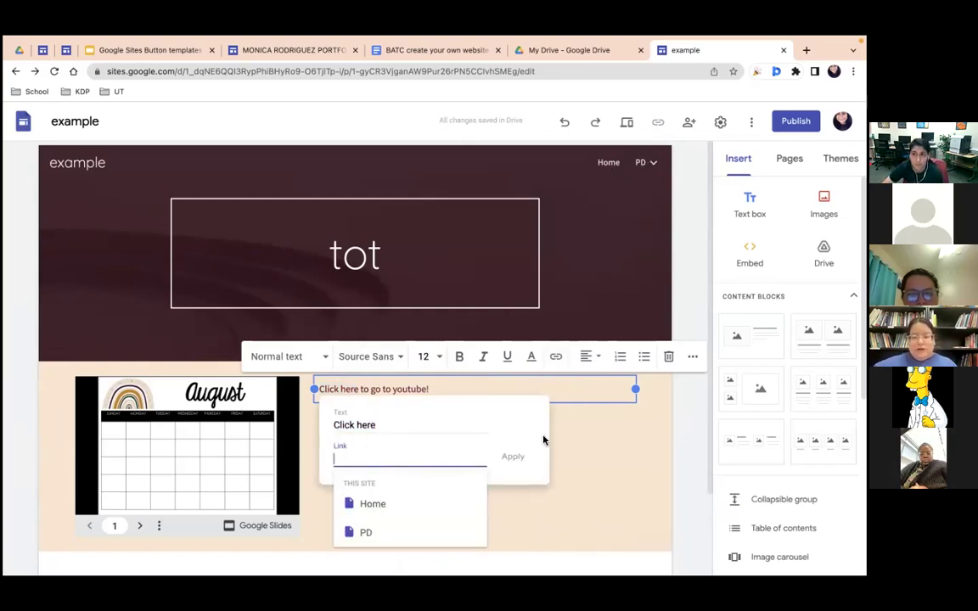
type("youtube")
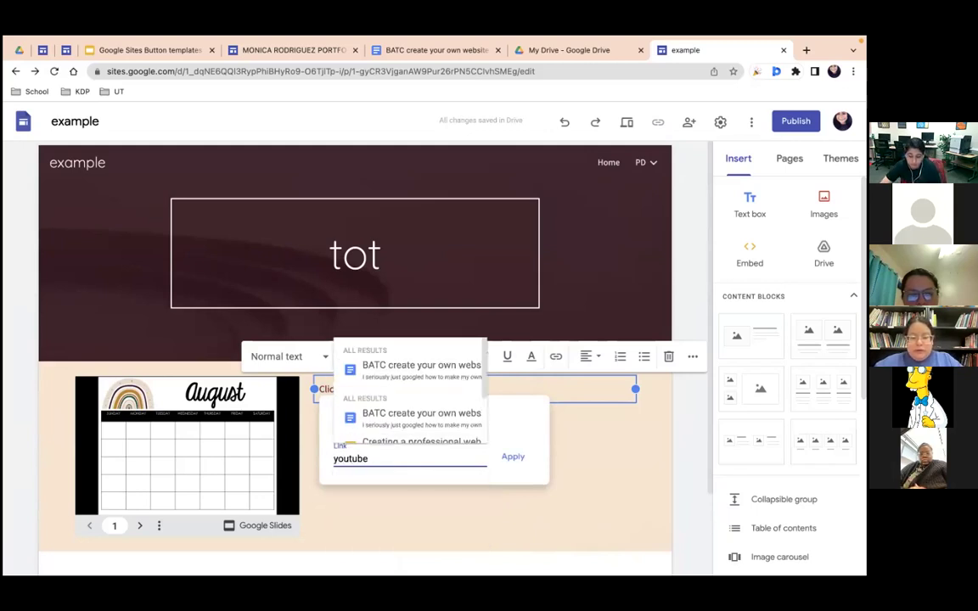
type(".com")
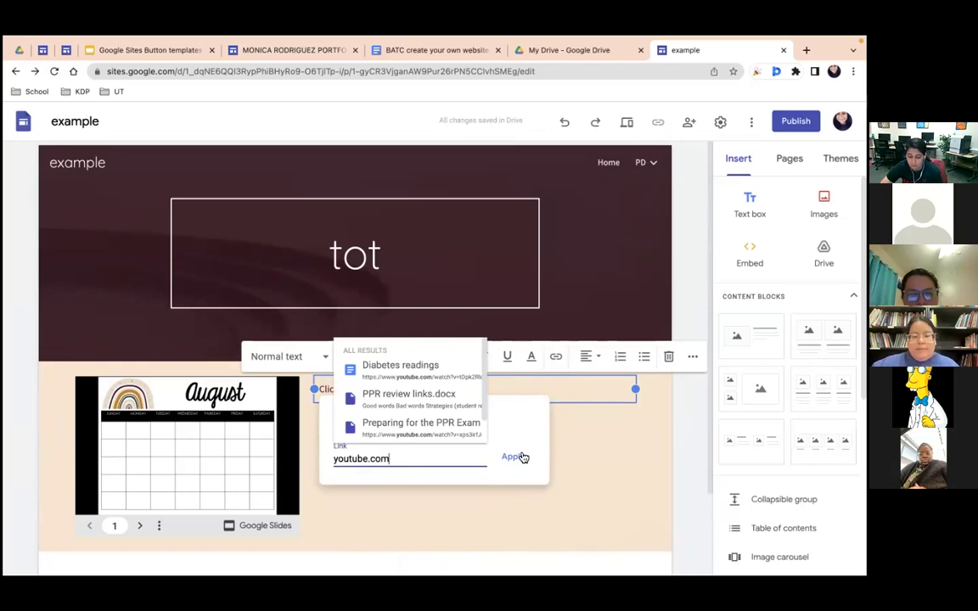
left_click(515, 456)
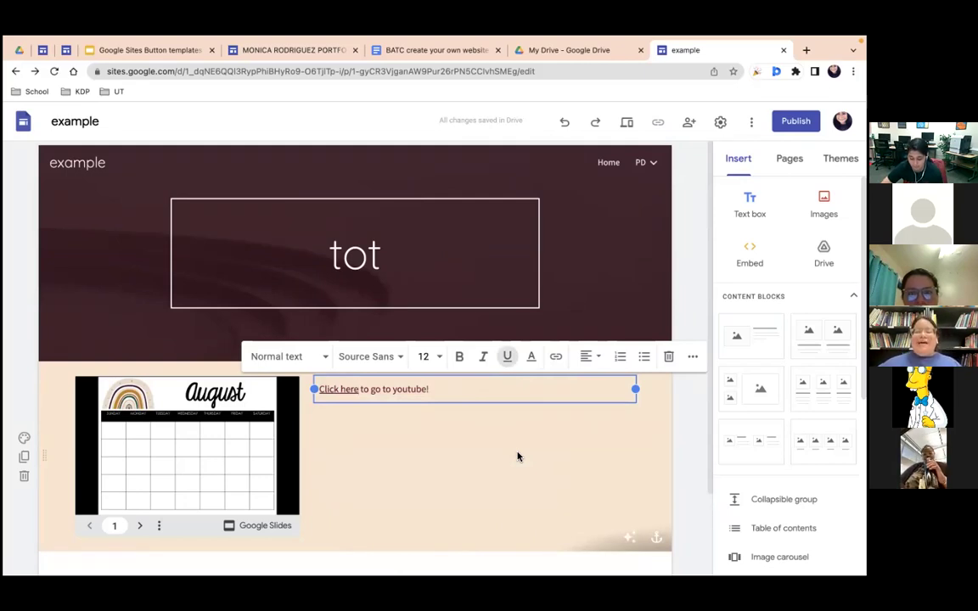
left_click(344, 390)
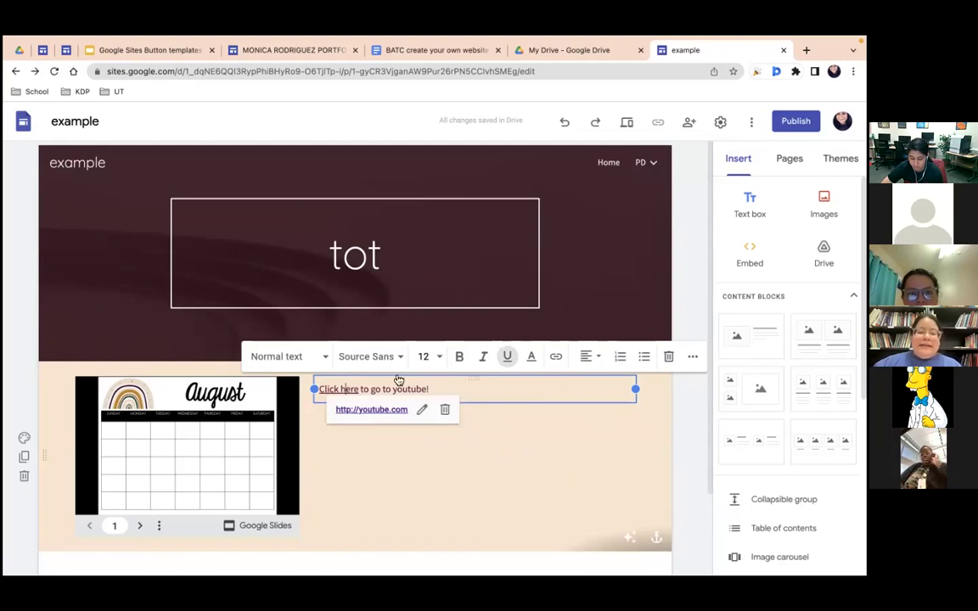
left_click(628, 125)
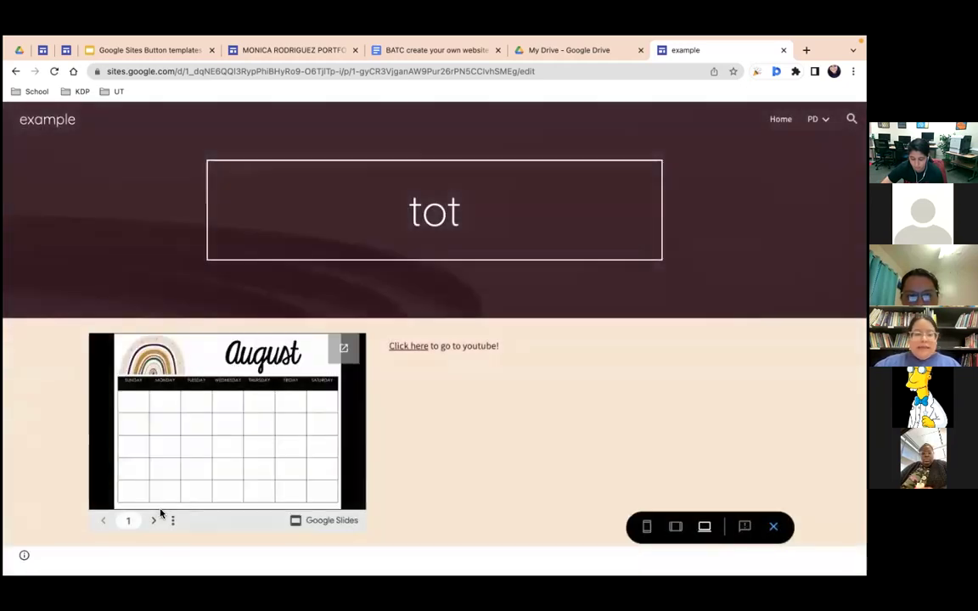
left_click(155, 522)
left_click(156, 522)
left_click(155, 522)
left_click(155, 521)
left_click(157, 521)
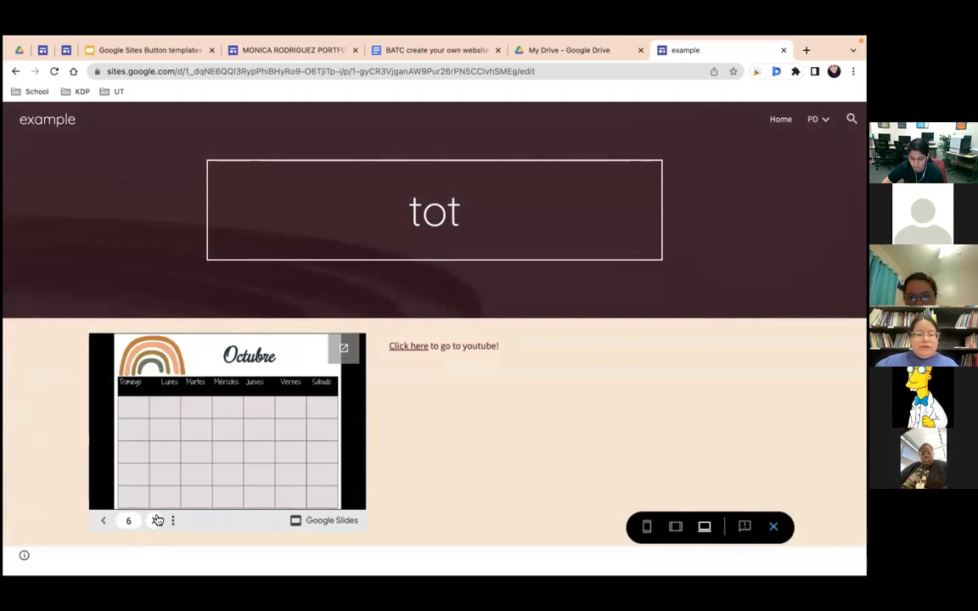
left_click(410, 347)
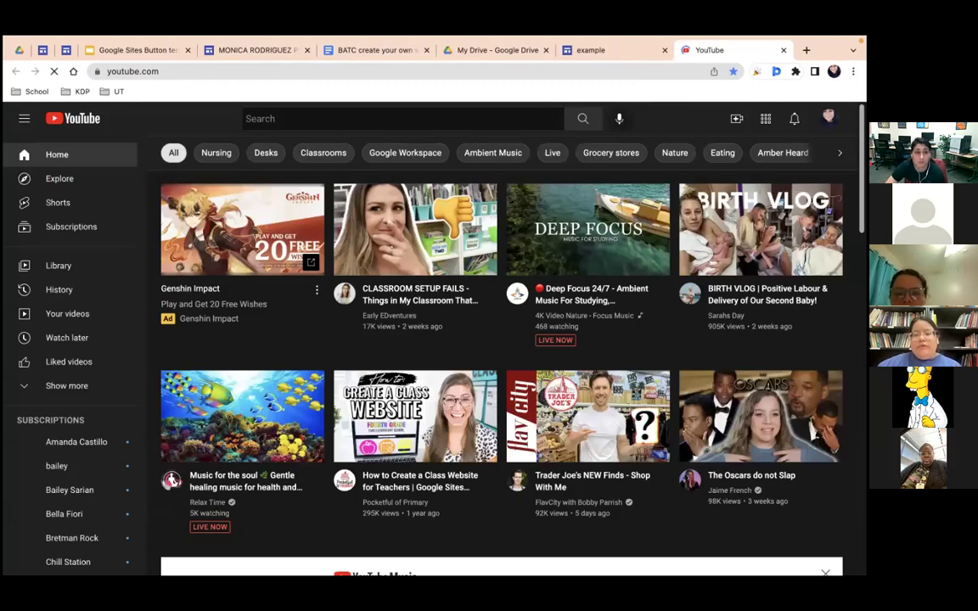
key("super+w")
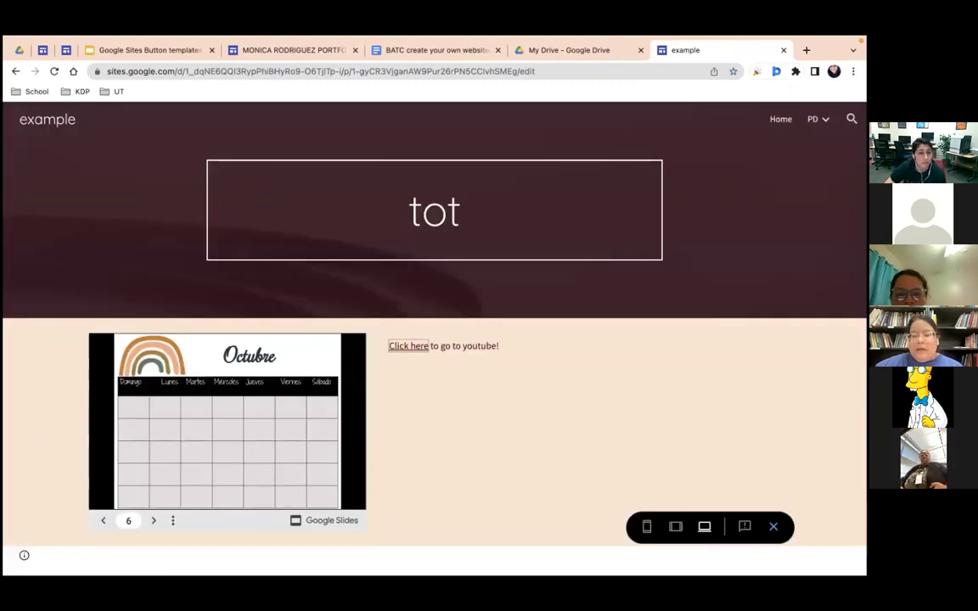
key("Escape")
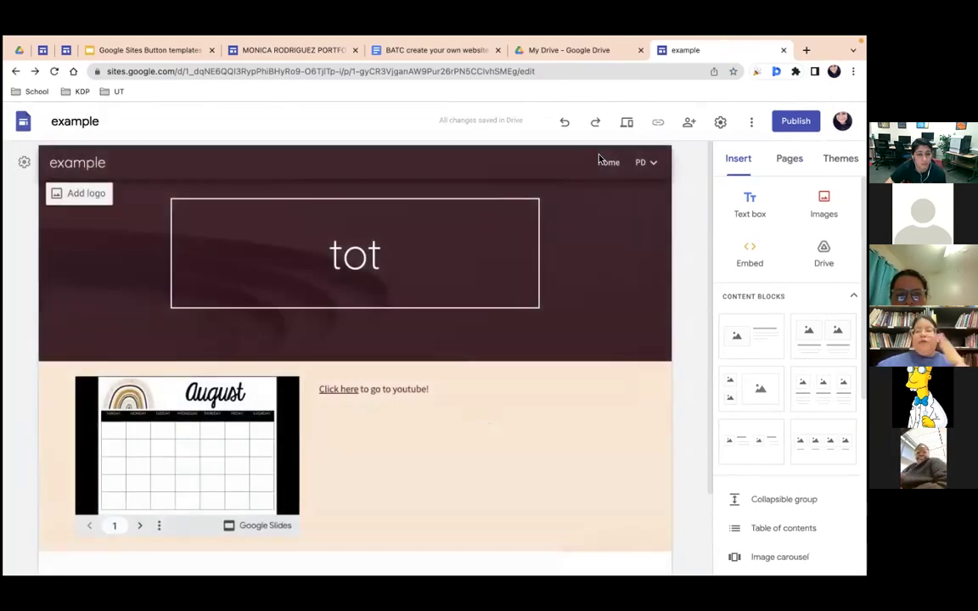
Step: Go to the Home page, exit full screen, and place email me.jpeg in the first card
left_click(607, 162)
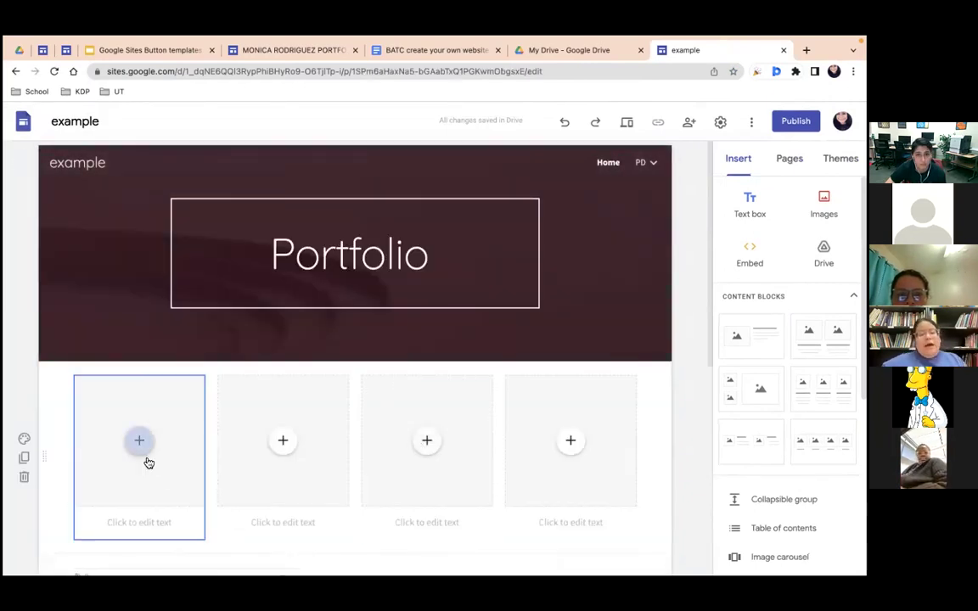
mouse_move(49, 50)
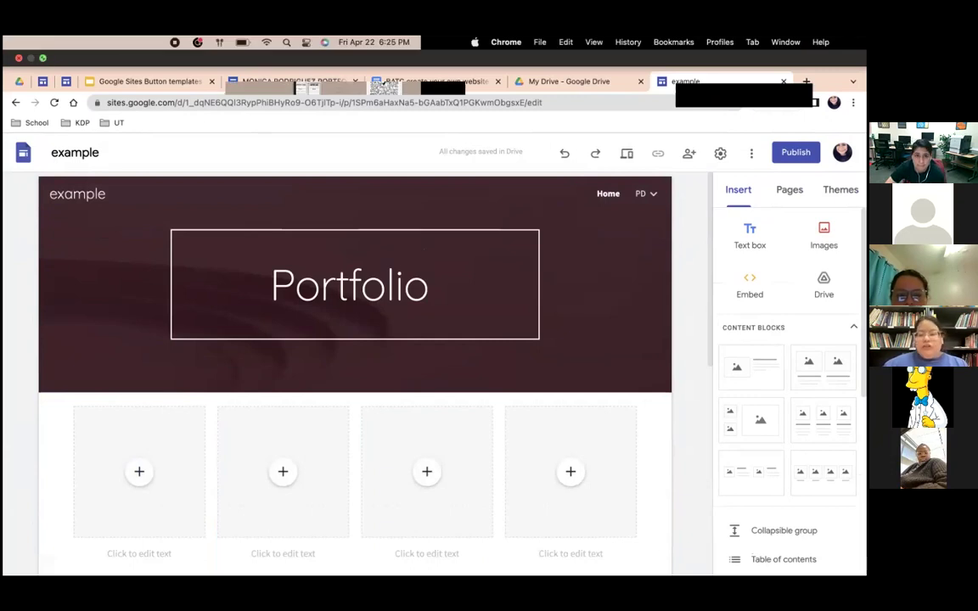
left_click(42, 57)
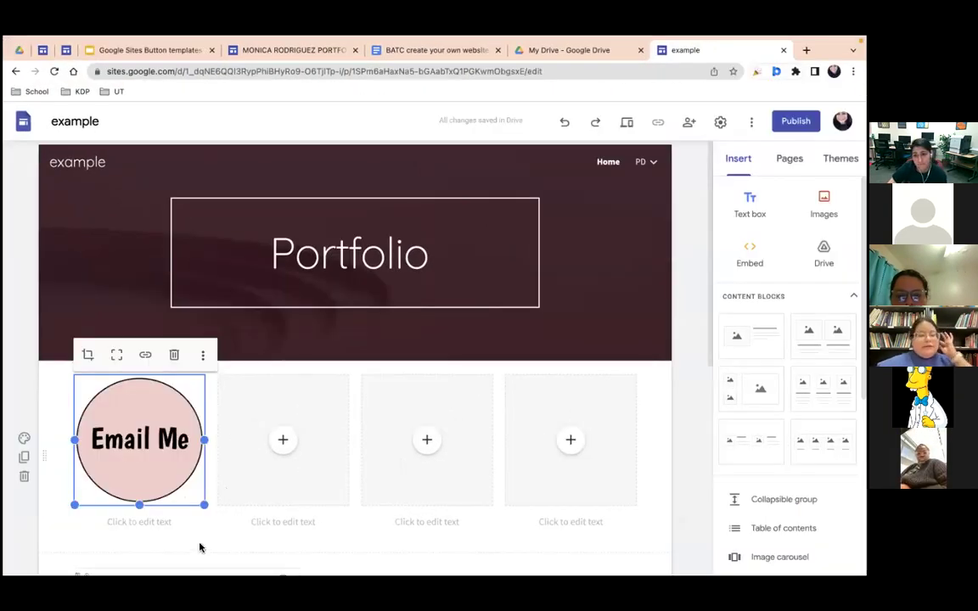
left_click(227, 522)
left_click(208, 537)
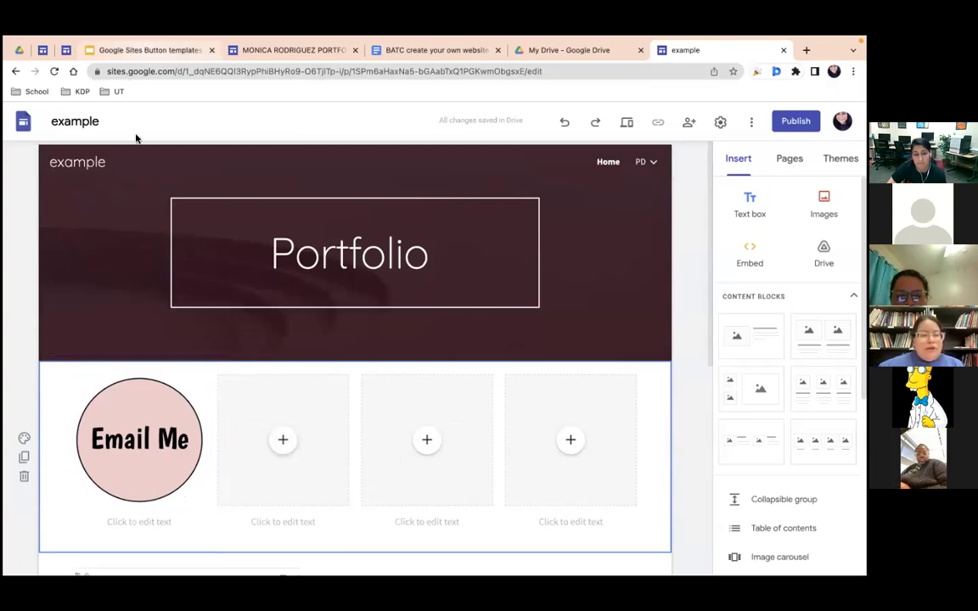
key("ctrl+4")
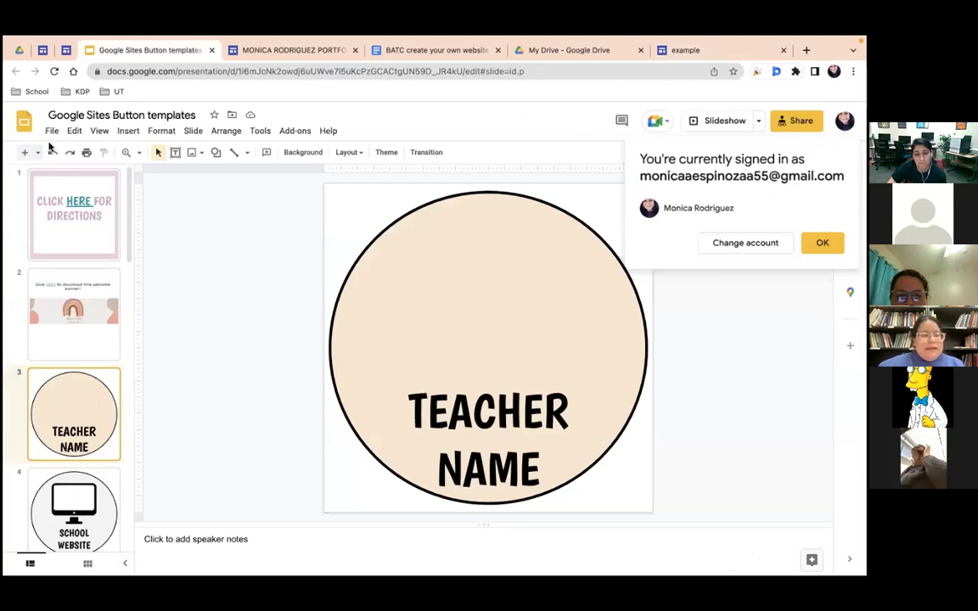
Step: Download the TEACHER NAME slide as a JPEG to the Desktop, replacing the existing image file
left_click(52, 132)
mouse_move(110, 279)
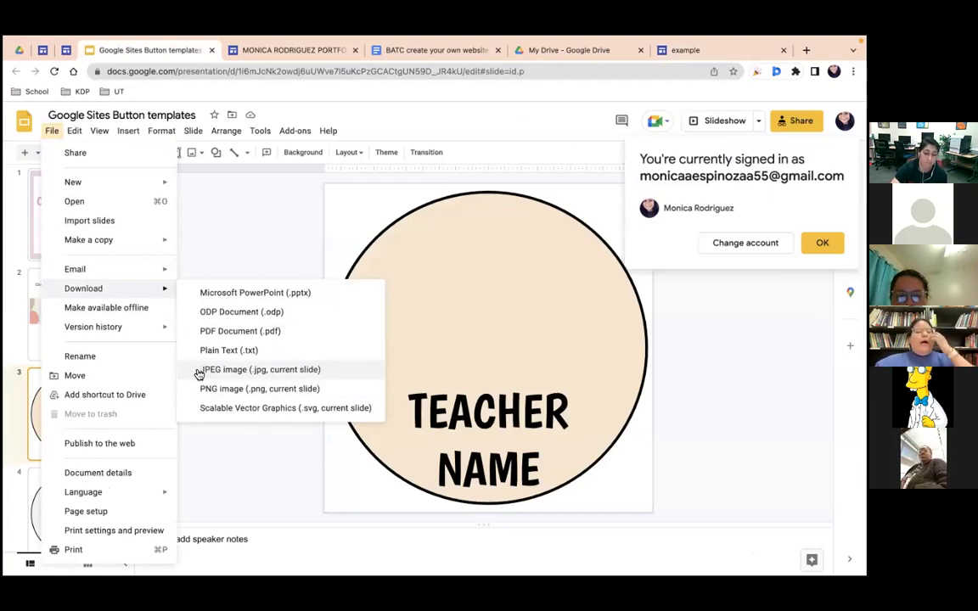
left_click(198, 372)
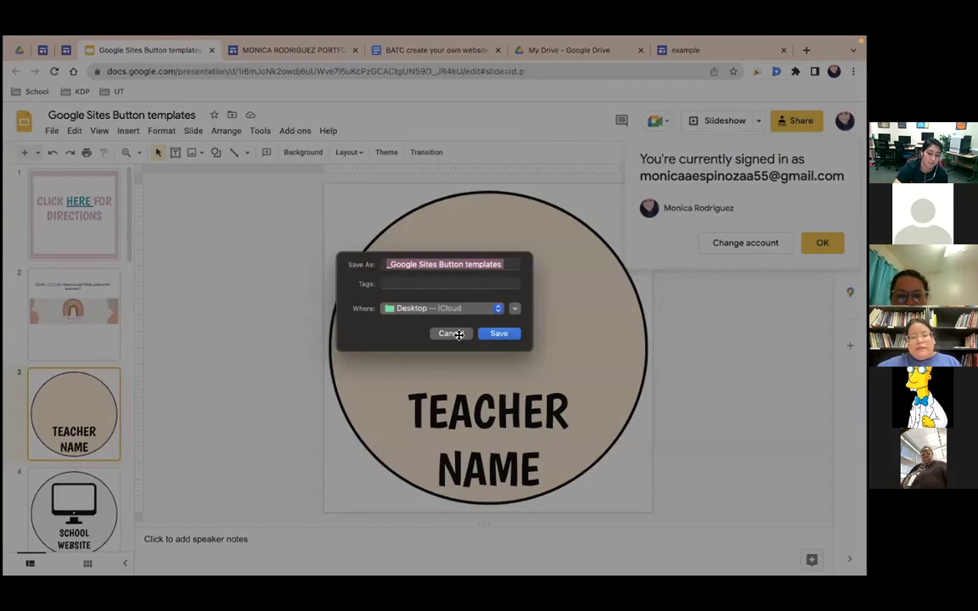
key("Return")
key("Return")
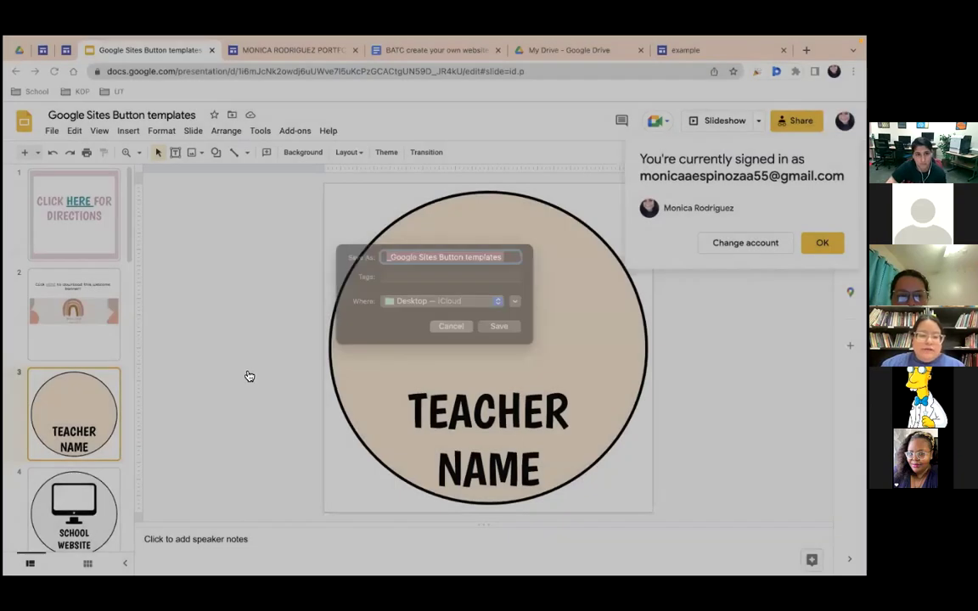
key("ctrl+alt+f")
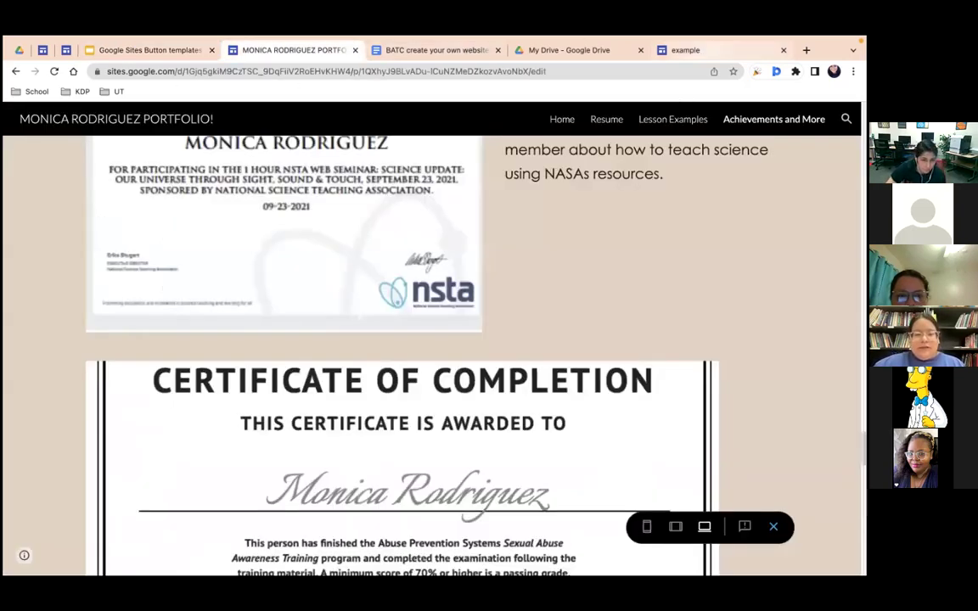
Step: Upload email me.jpeg into the second placeholder on the Home page
left_click(675, 49)
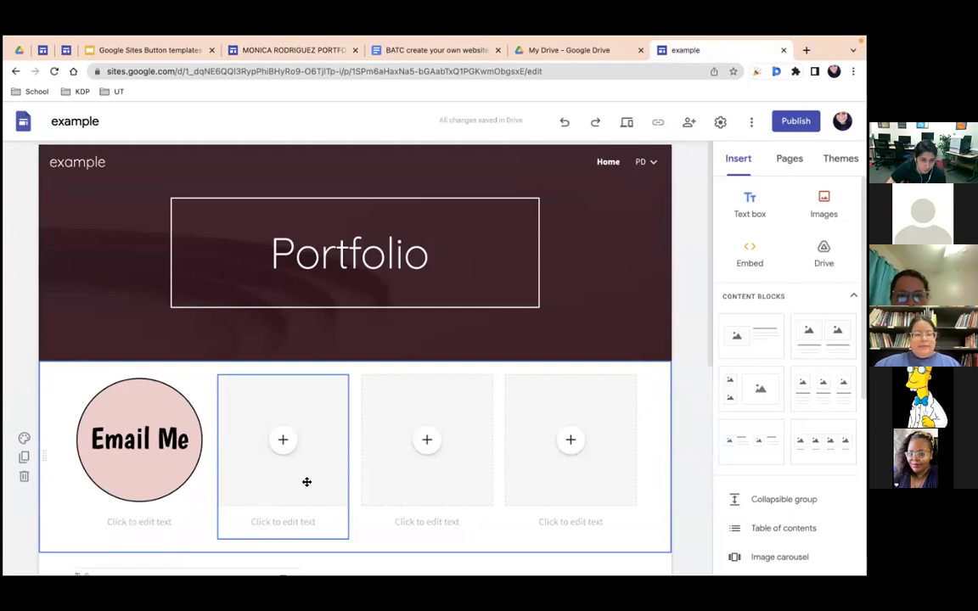
left_click(285, 442)
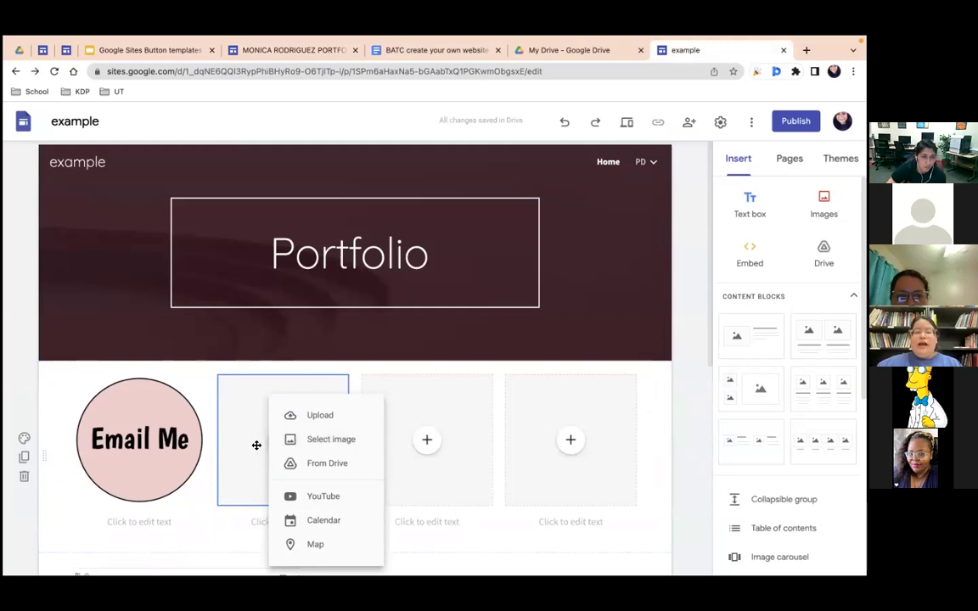
left_click(256, 445)
left_click(287, 442)
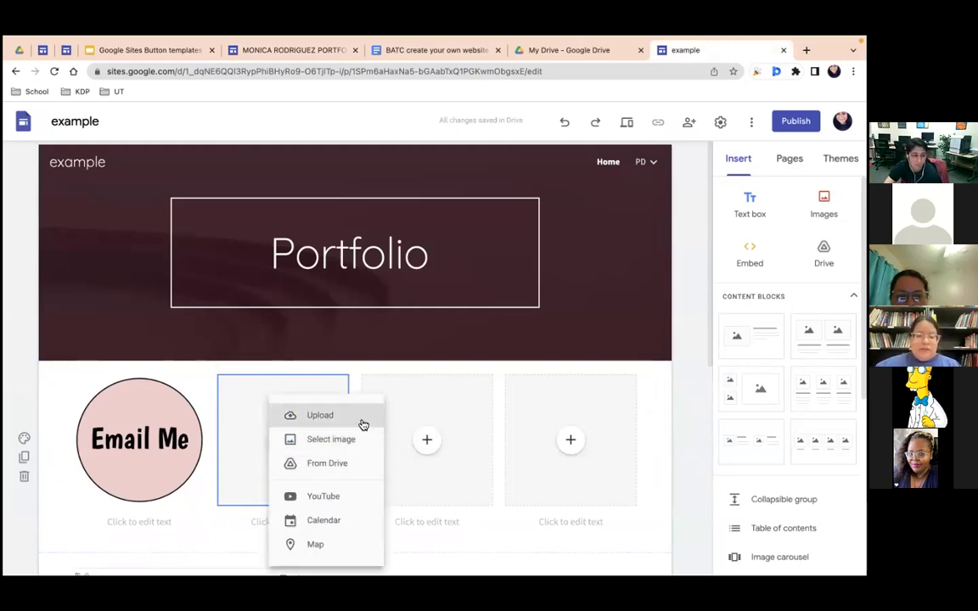
left_click(362, 423)
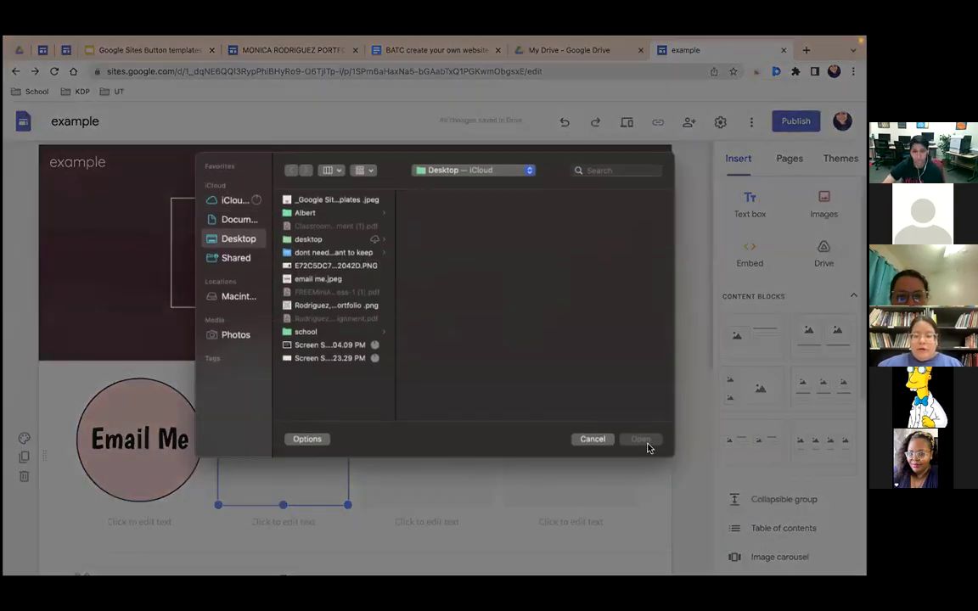
key("Up")
key("Up")
key("Up")
key("Up")
key("Up")
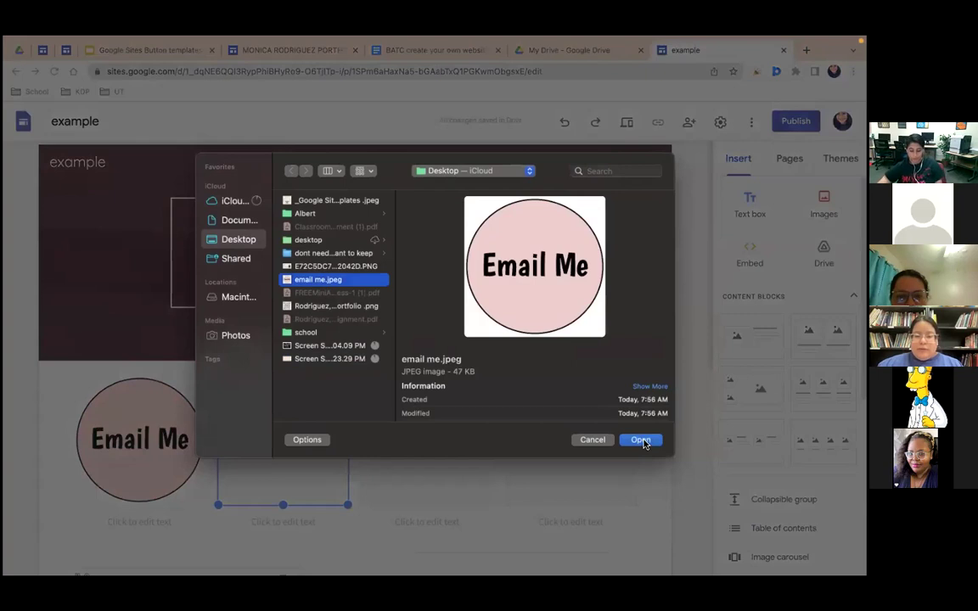
left_click(643, 440)
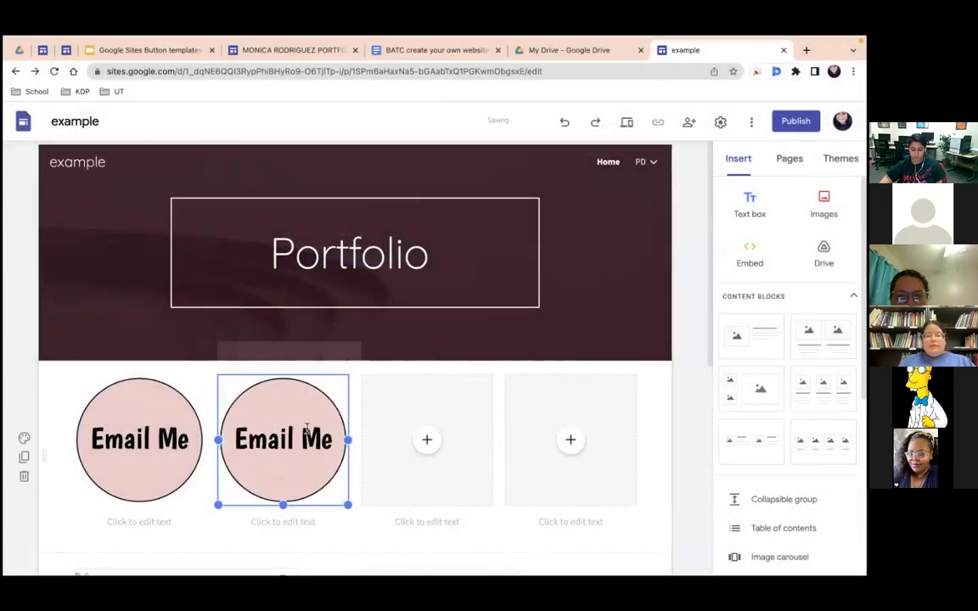
Step: Go back to the portfolio home page and open the Lesson Examples page
key("ctrl+5")
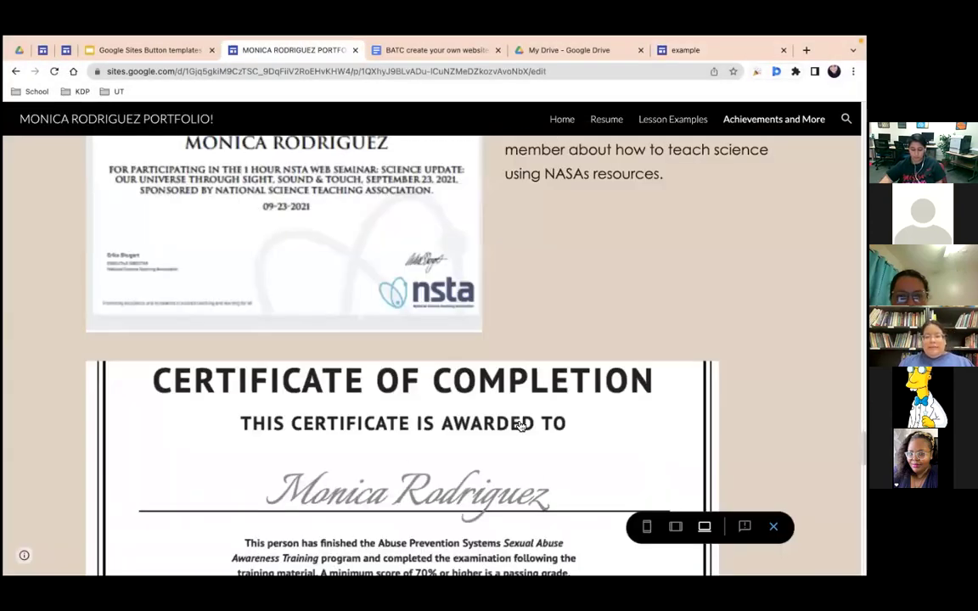
key("alt+Left")
left_click(511, 407)
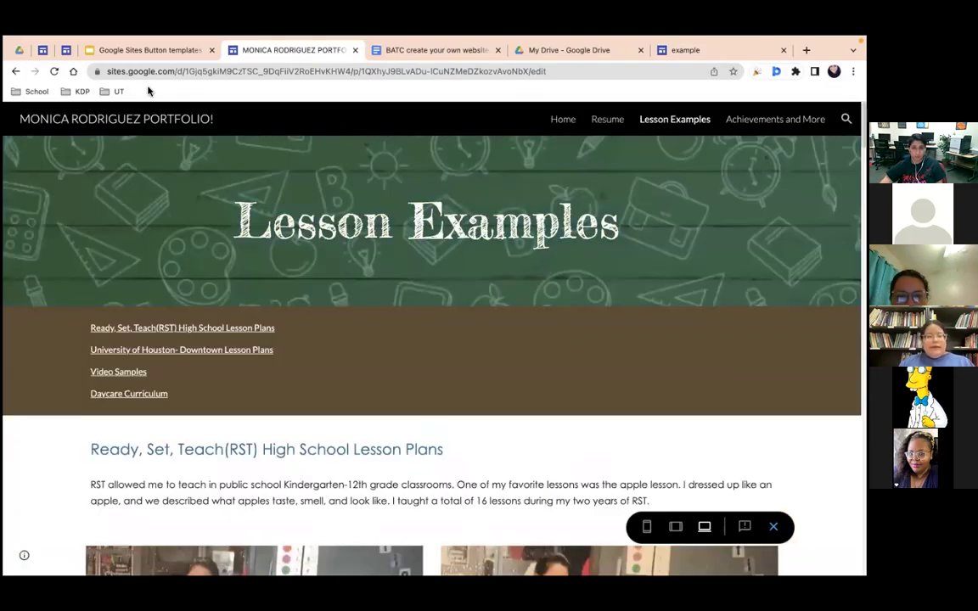
mouse_move(670, 55)
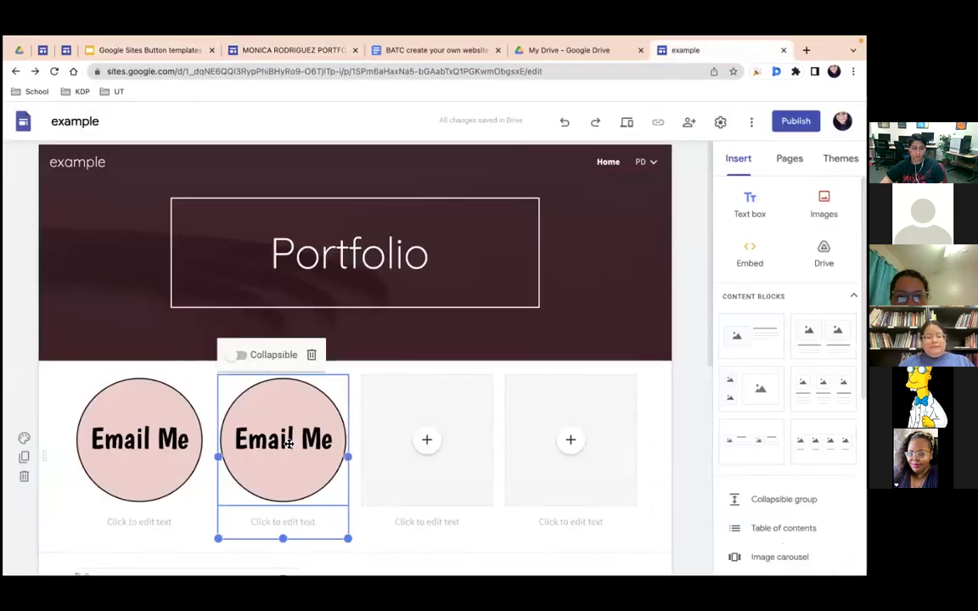
Step: Link the first Email Me image to the PD page
left_click(136, 439)
left_click_drag(134, 440, 149, 528)
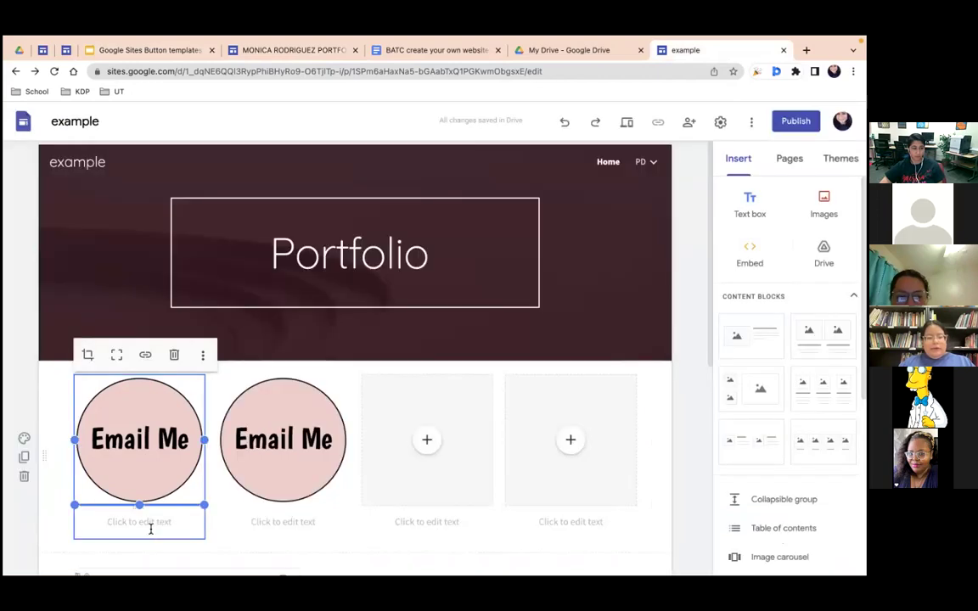
right_click(149, 450)
left_click(118, 420)
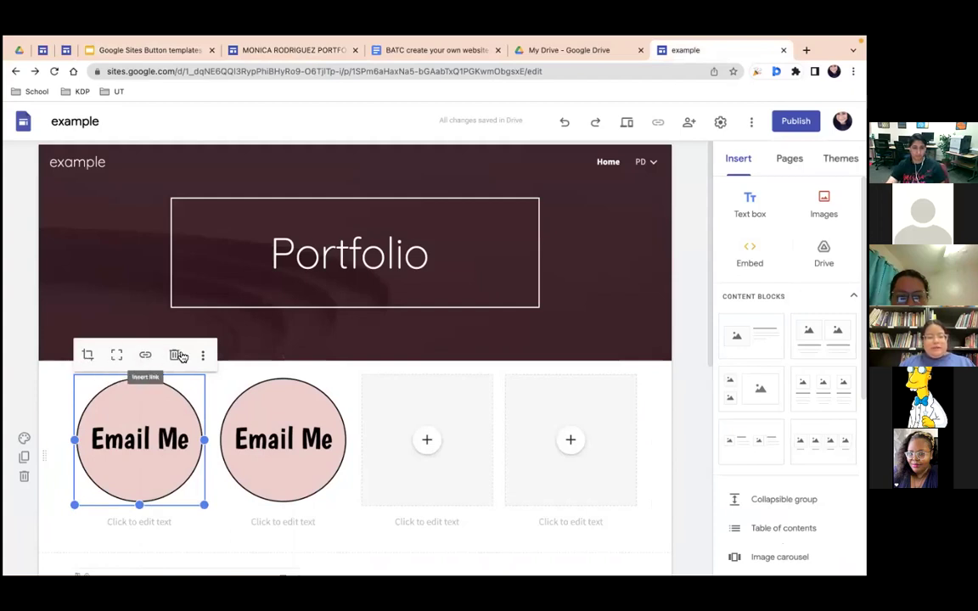
left_click(146, 357)
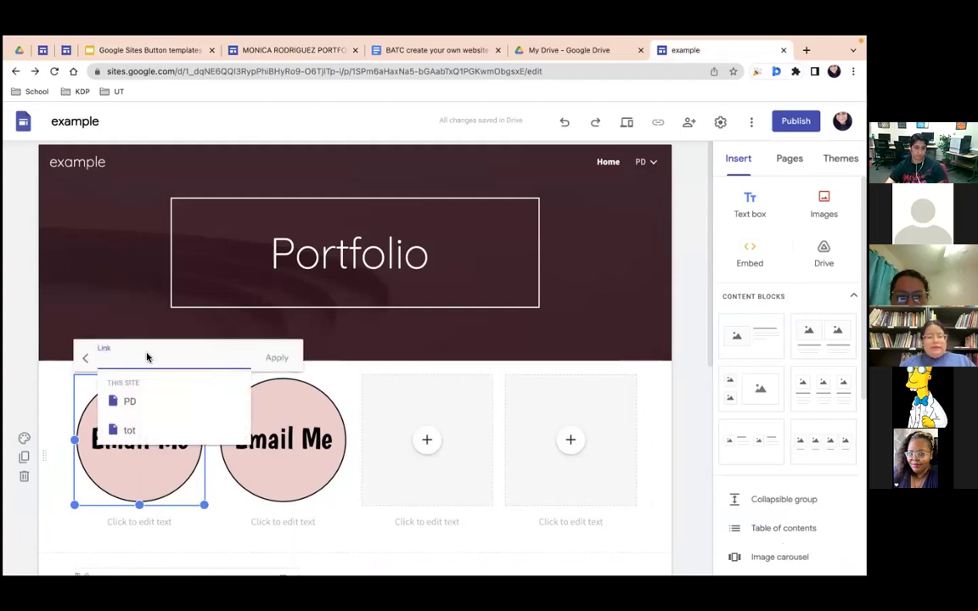
scroll(139, 424, "down", 1)
scroll(139, 424, "up", 1)
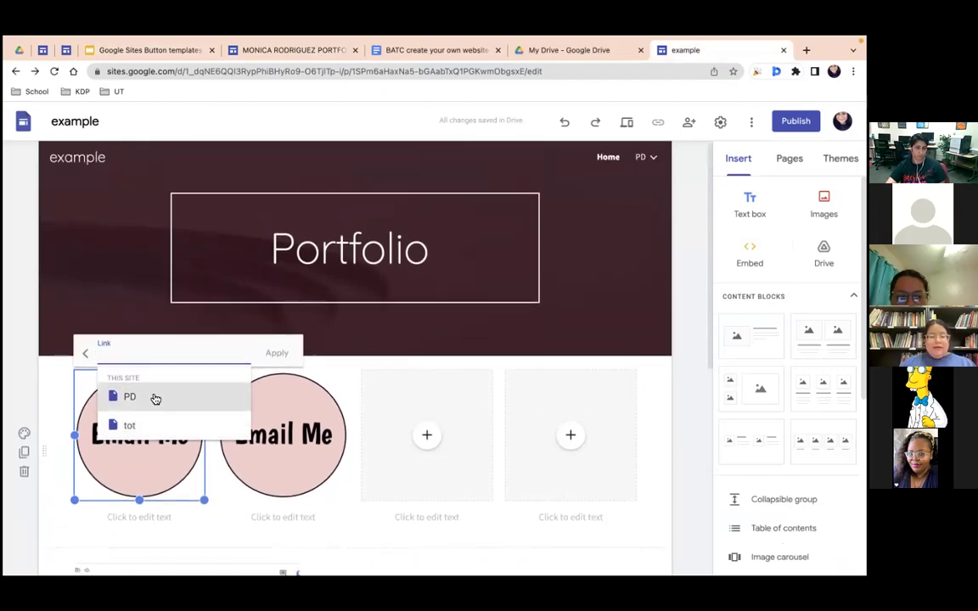
left_click(154, 396)
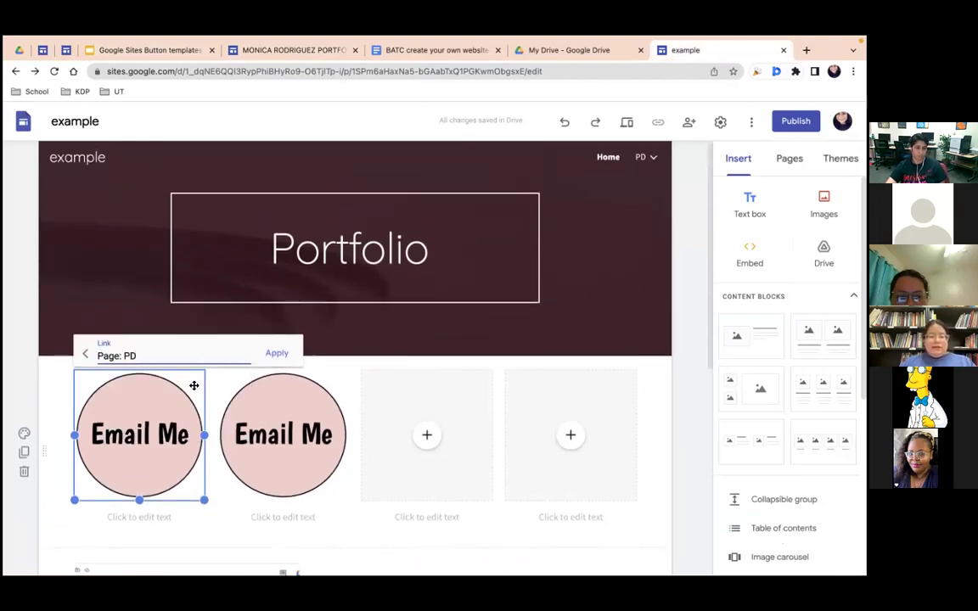
left_click(275, 353)
Step: Give the second Email Me image a mailme: link to the owner's e-mail address, removing a stray space
left_click(292, 425)
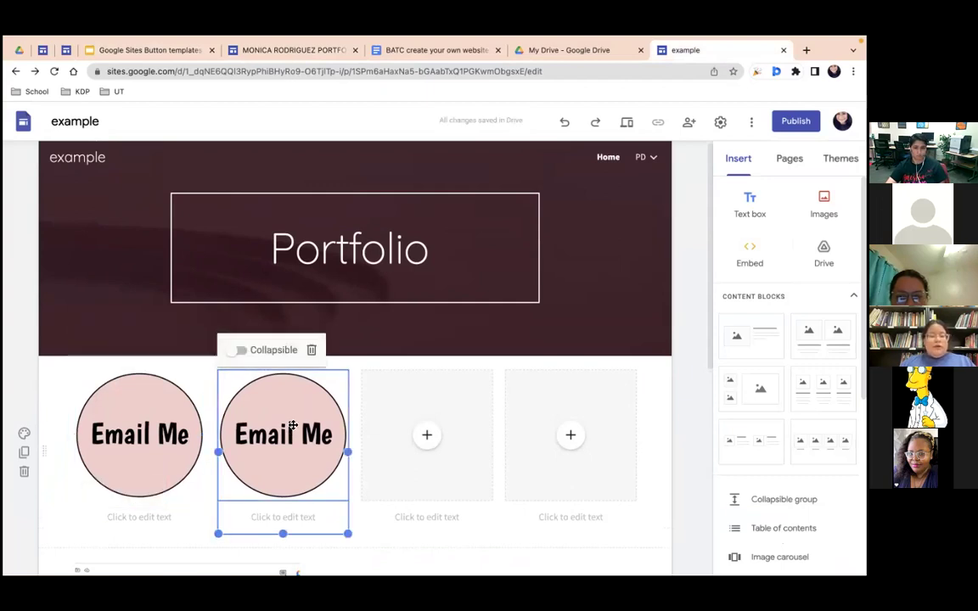
left_click(286, 436)
left_click(289, 351)
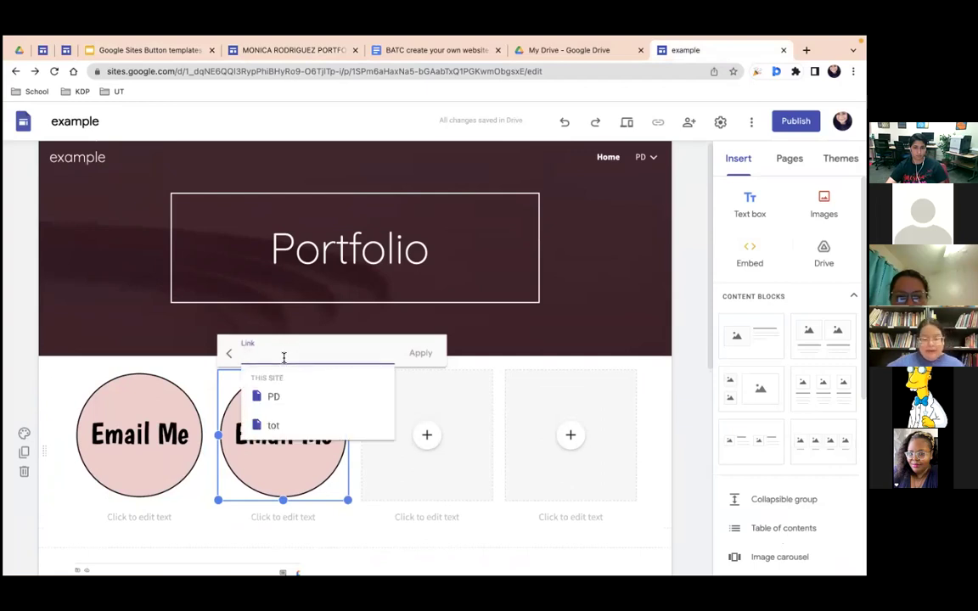
type("mailme")
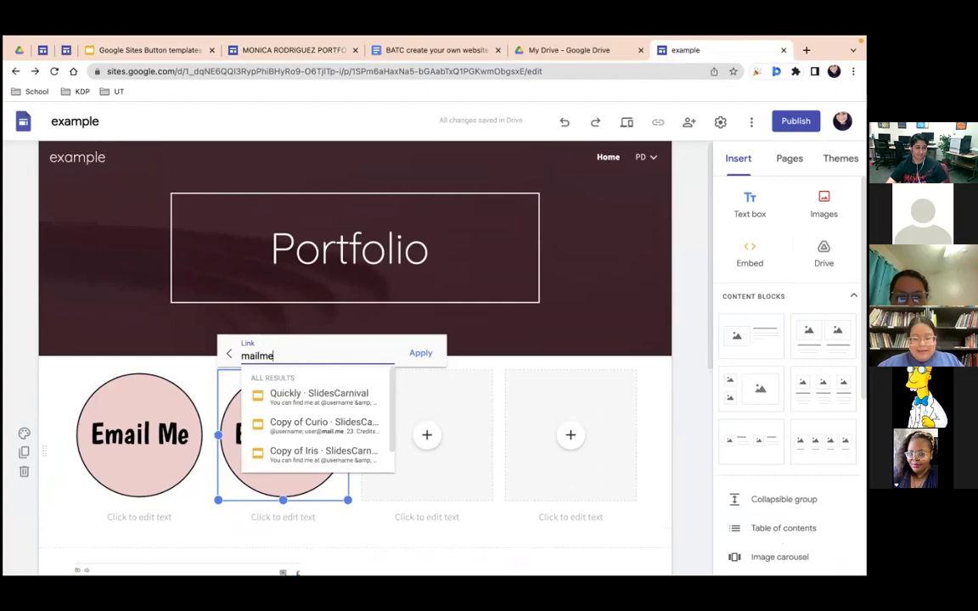
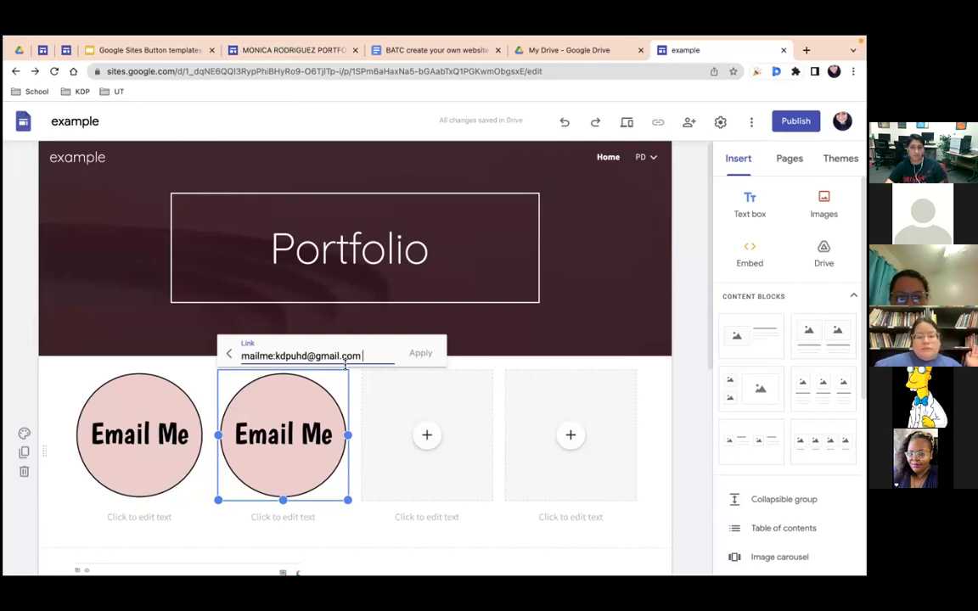
left_click(276, 354)
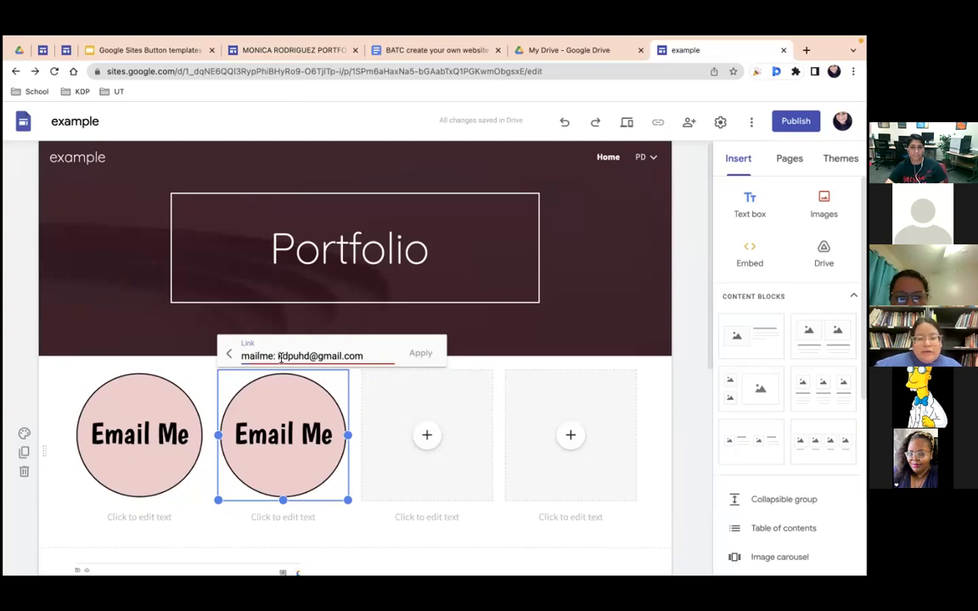
key("BackSpace")
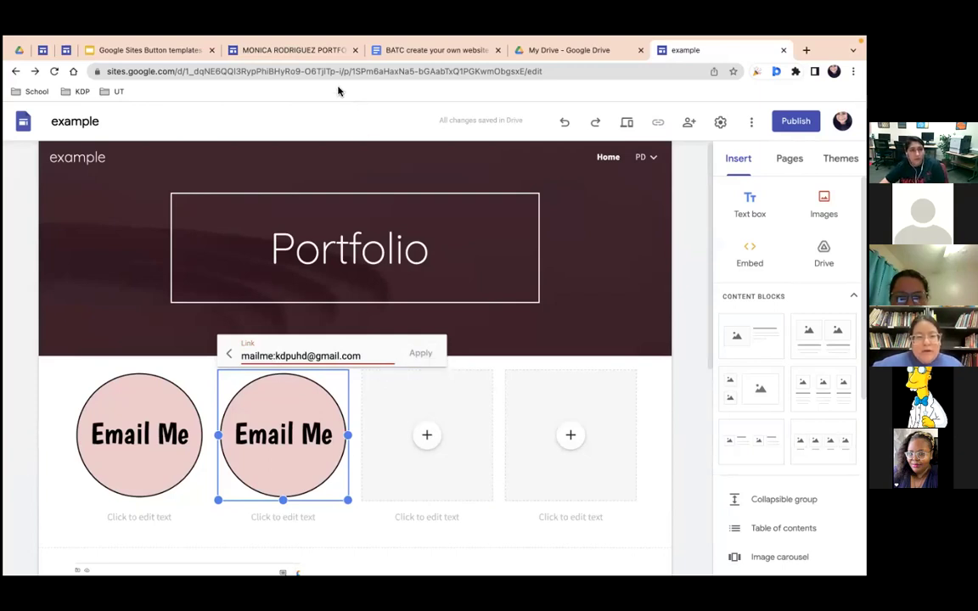
Step: Replace the colon after mailme with a semicolon, then open the KDP bookmark folder in a new tab
left_click(293, 49)
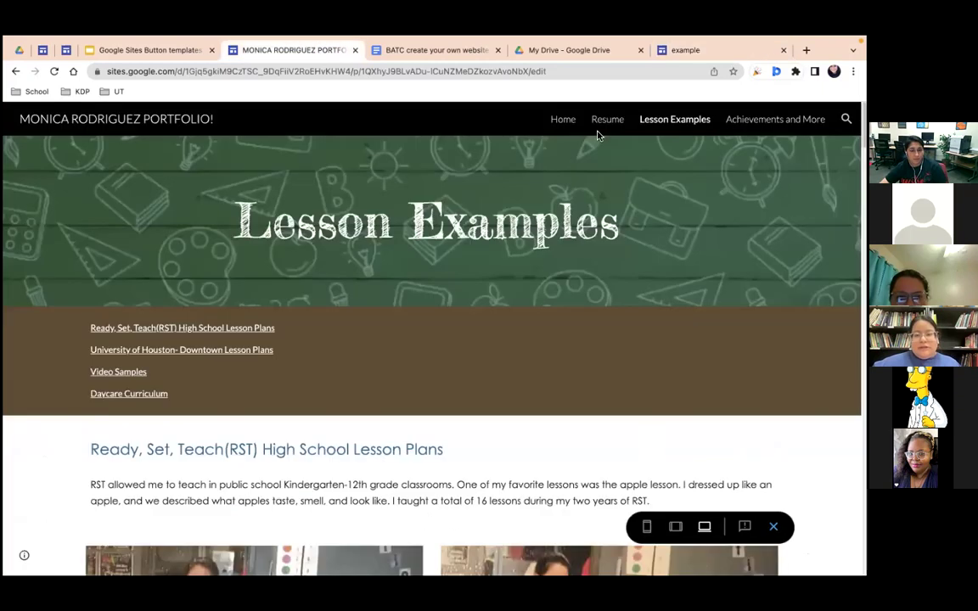
left_click(807, 49)
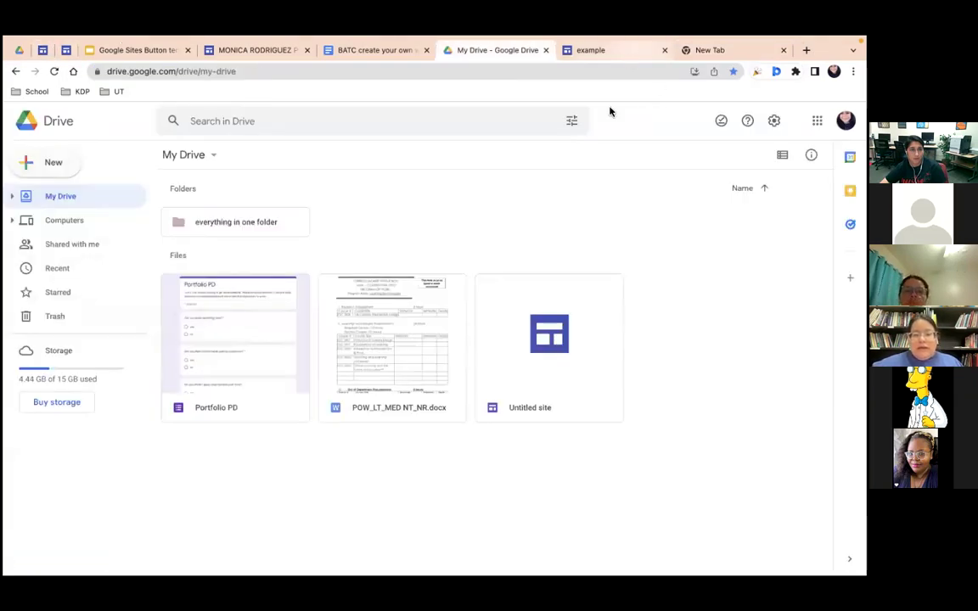
left_click(594, 50)
left_click(275, 357)
key("BackSpace")
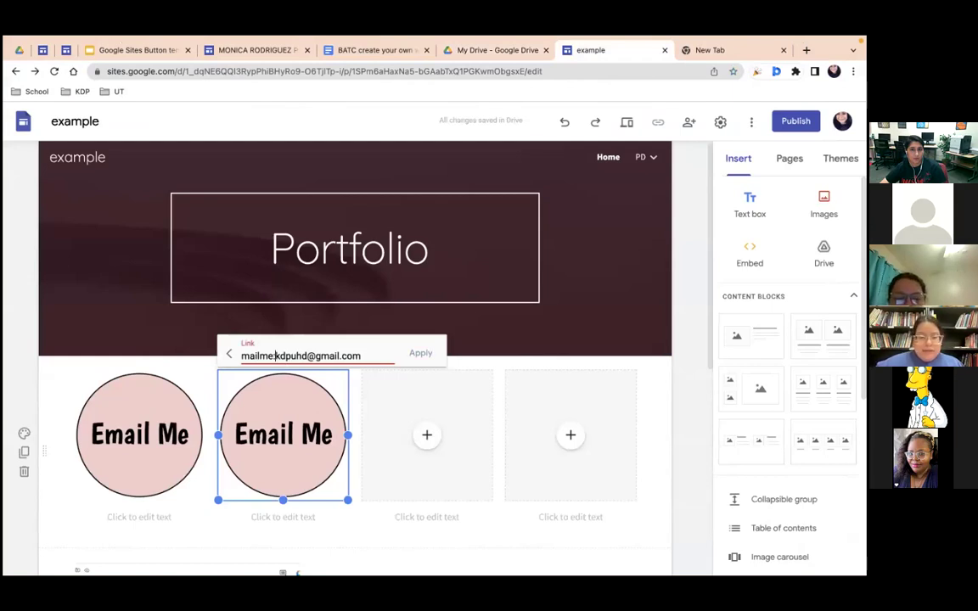
type(":")
key("BackSpace")
type(";")
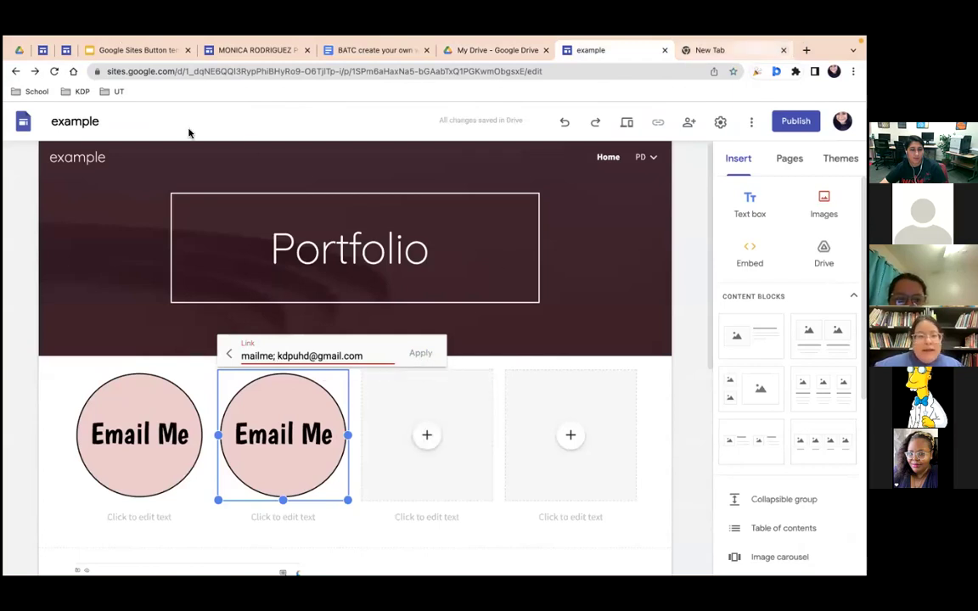
key("ctrl+Tab")
left_click(80, 92)
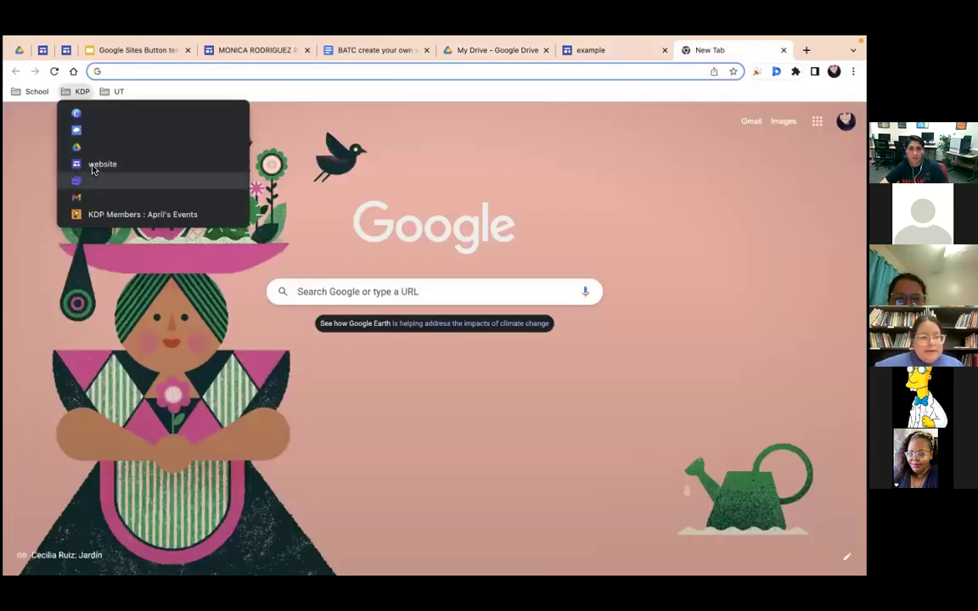
Step: Open the bookmarked Kappa Delta Pi site and try the Email bee link on Contact Us
left_click(94, 169)
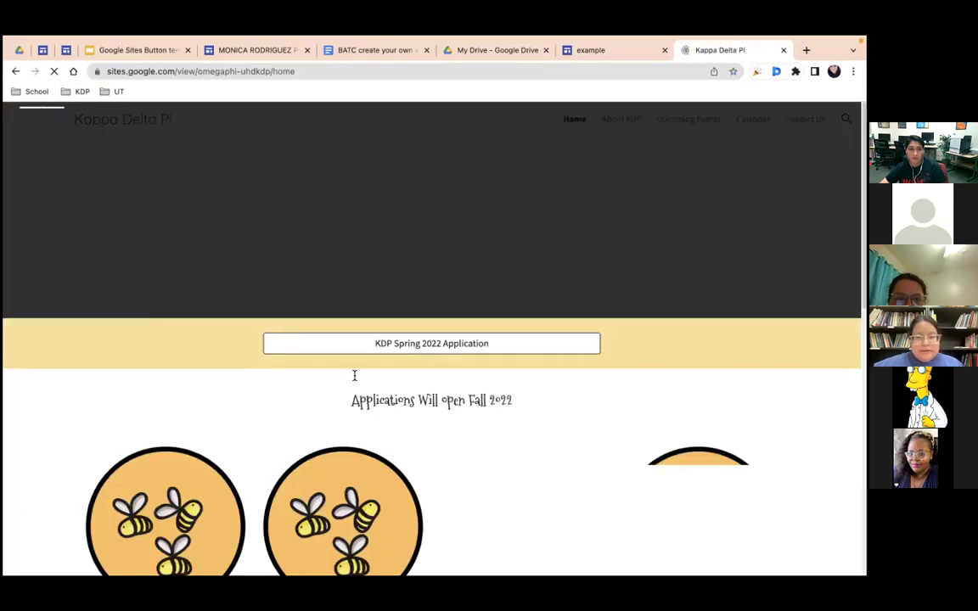
scroll(436, 432, "down", 3)
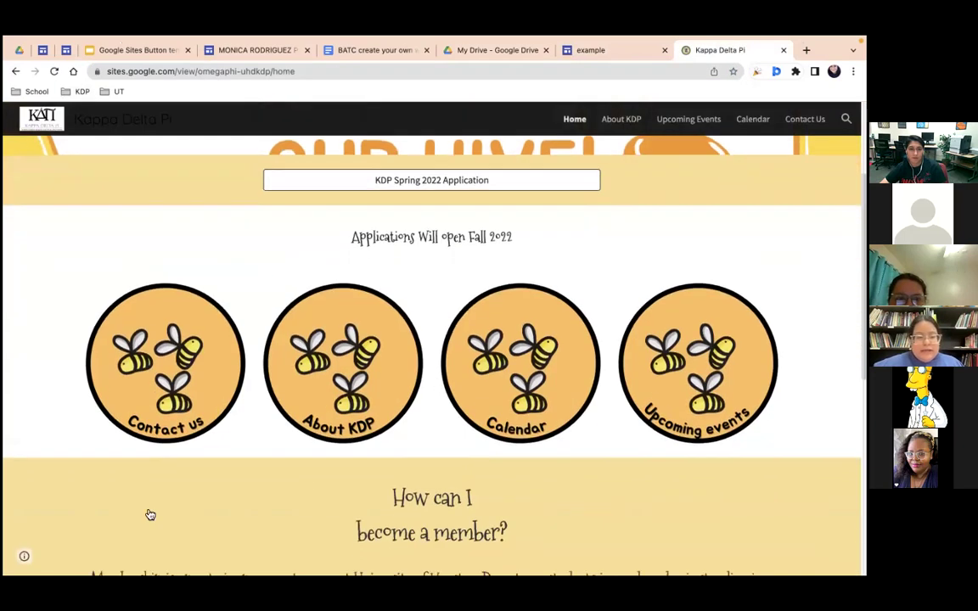
scroll(149, 512, "up", 3)
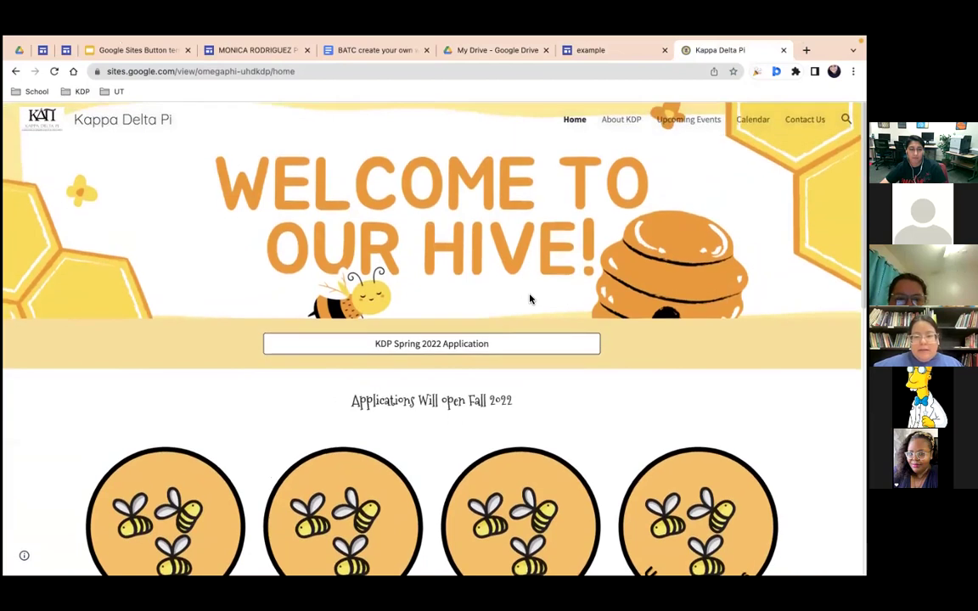
left_click(805, 121)
left_click(505, 447)
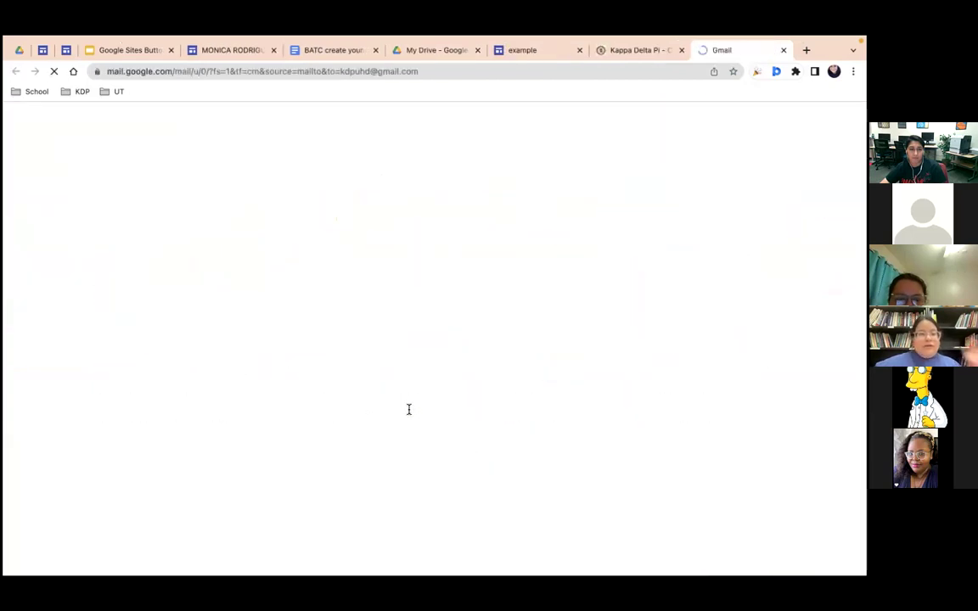
Step: Delete the signature from the Gmail draft and return to the example site editor
left_click_drag(160, 208, 58, 186)
key("BackSpace")
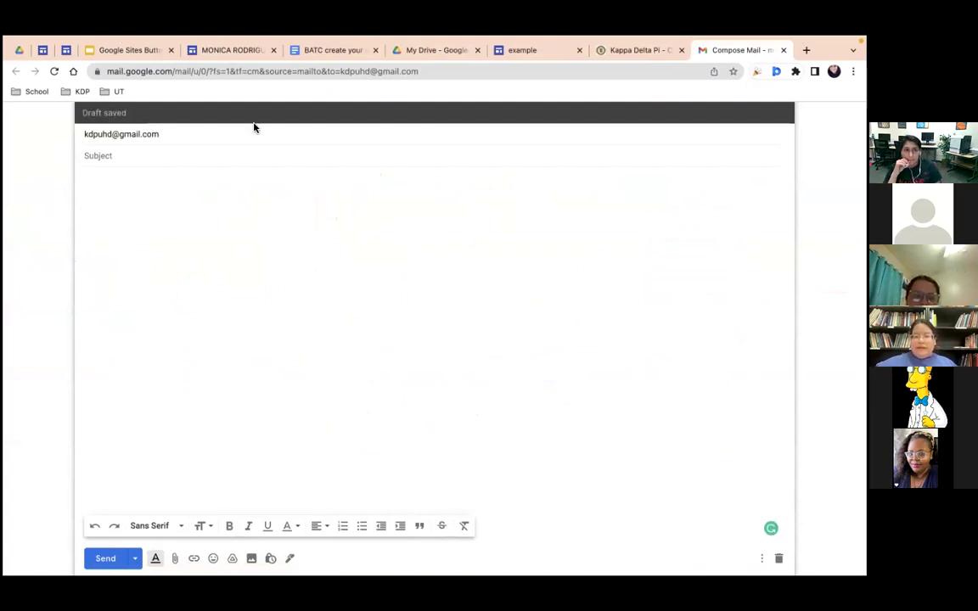
left_click(532, 49)
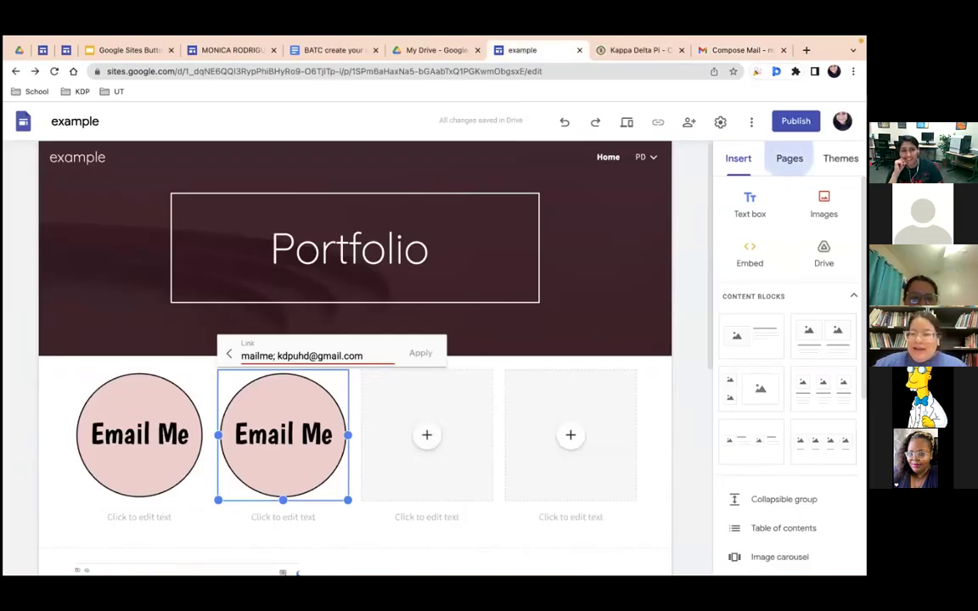
Step: Start a new navigation link in Pages pointing to a mailme: email address
left_click(790, 158)
left_click(789, 535)
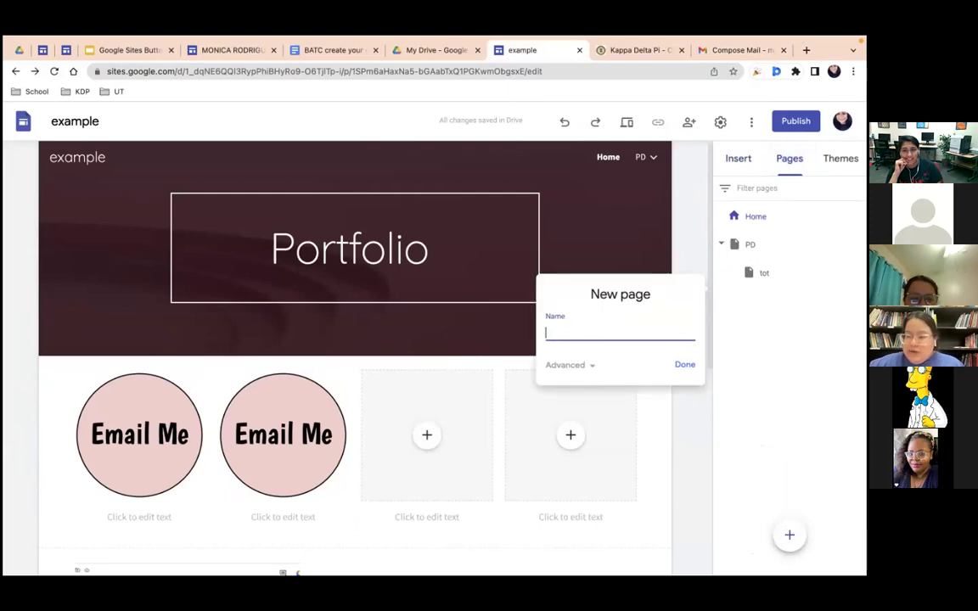
left_click(723, 367)
mouse_move(789, 535)
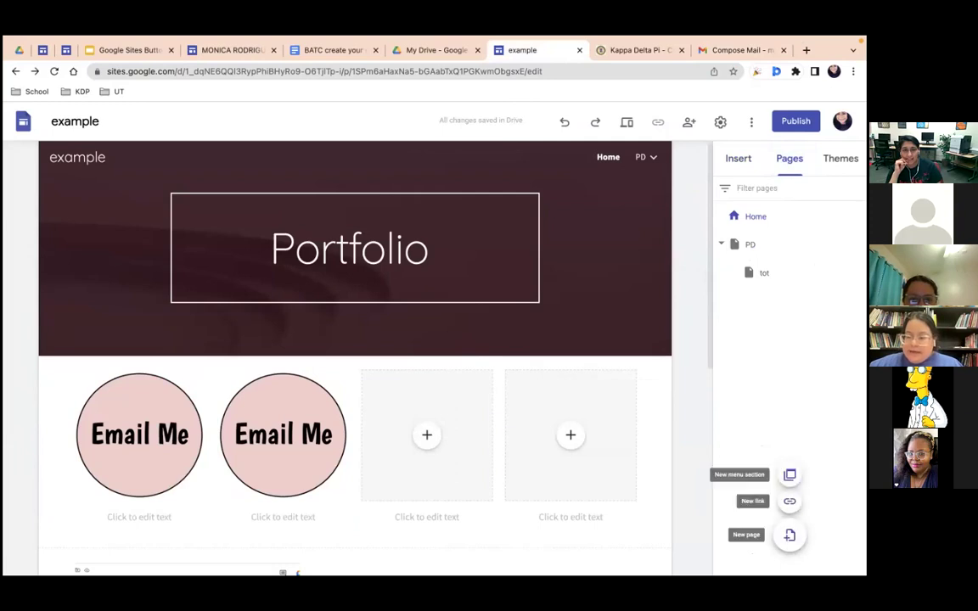
left_click(789, 501)
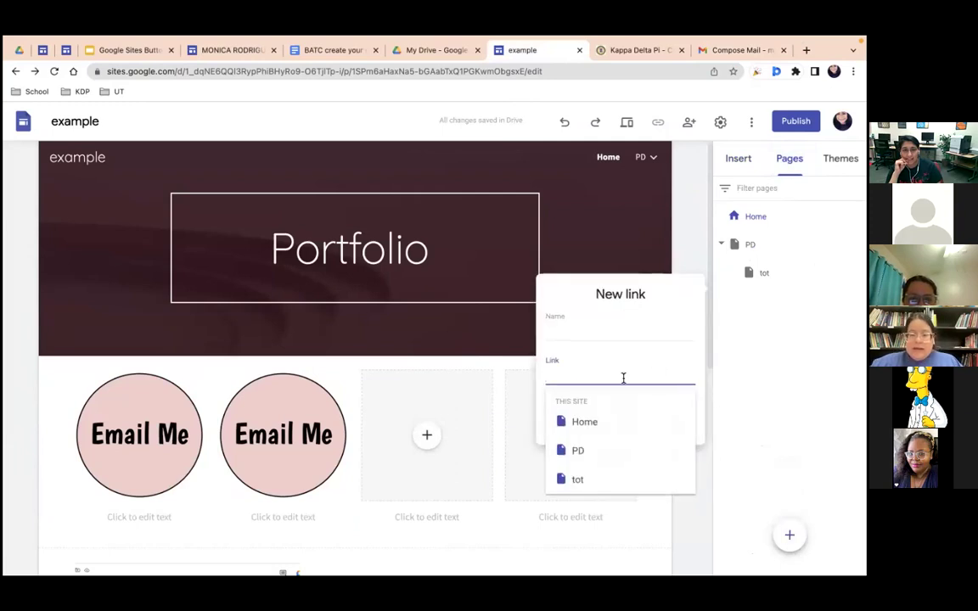
type("mai")
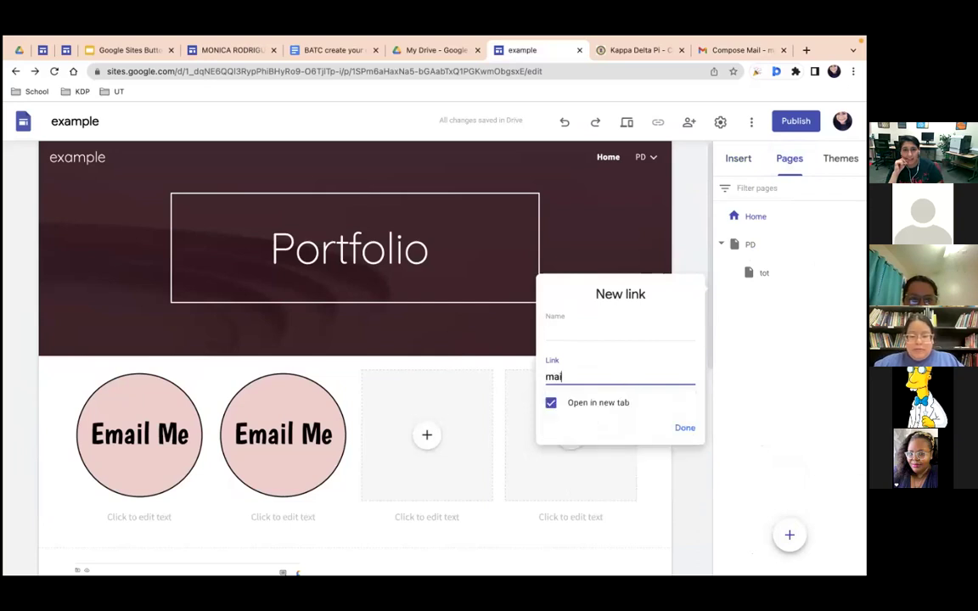
type("lme:")
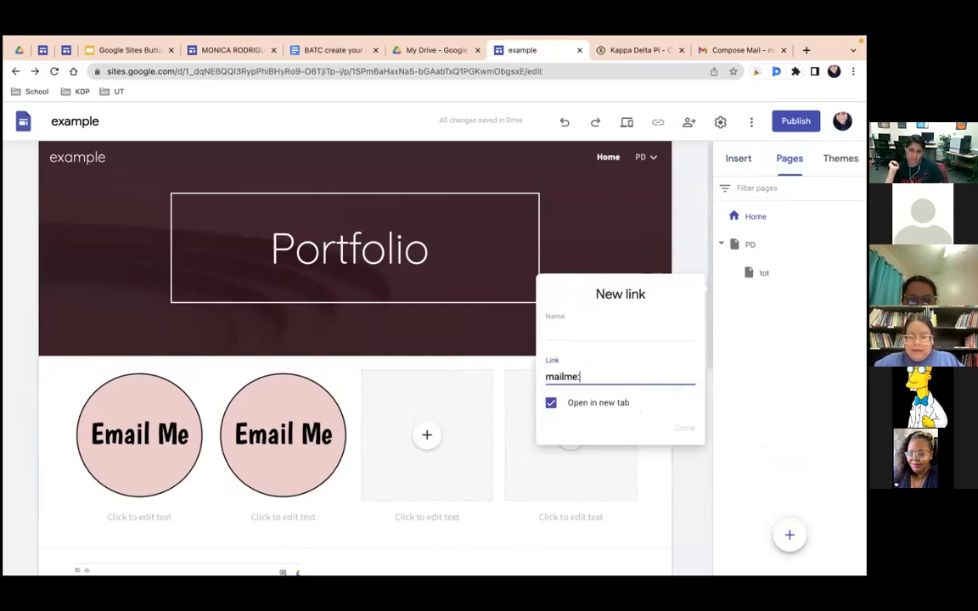
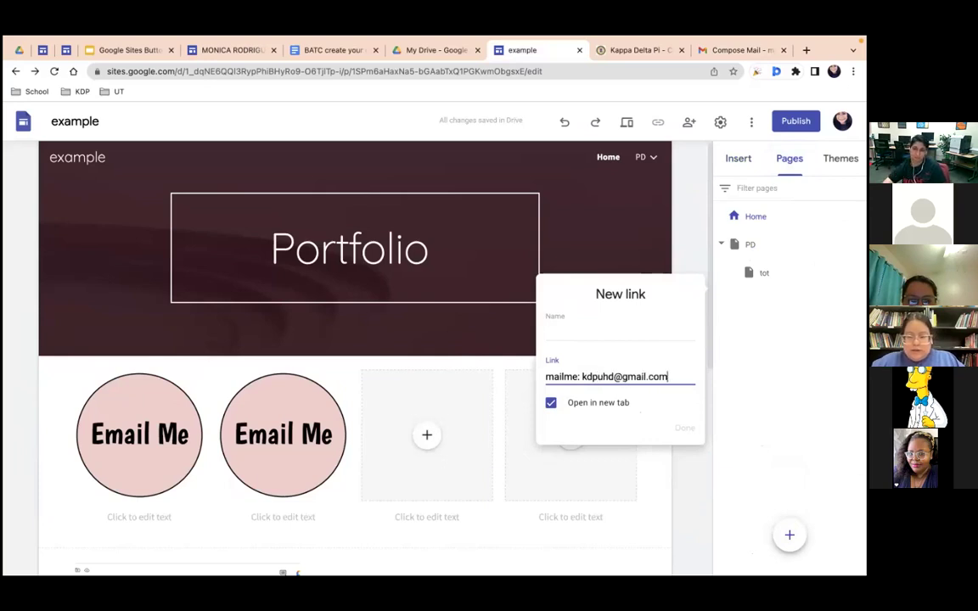
Step: Name the new navigation link 'email'
left_click(612, 334)
type("email")
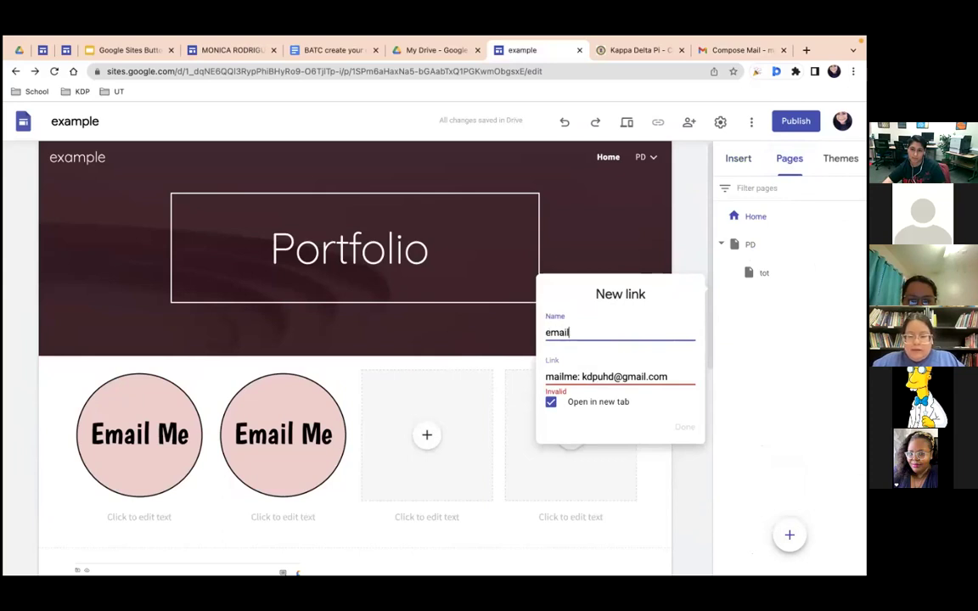
left_click(681, 435)
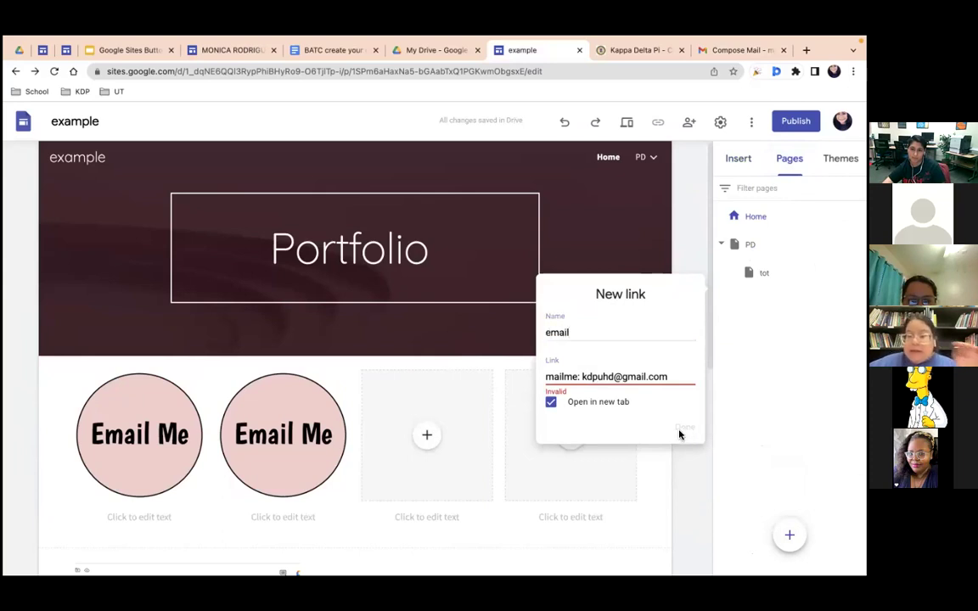
Step: Replace the link's address with the owner's Gmail address, then return to the Gmail draft
left_click_drag(666, 379, 643, 379)
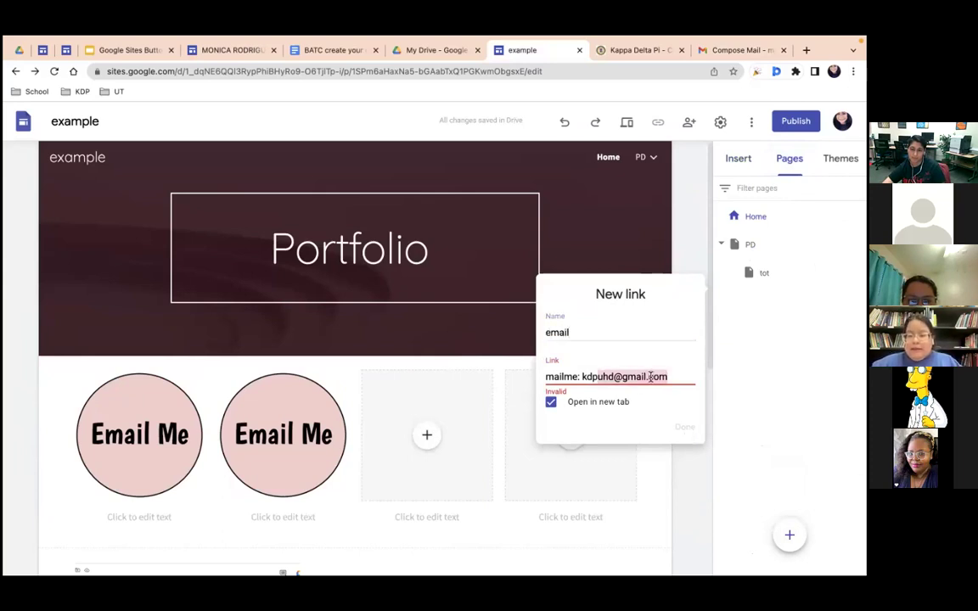
key("BackSpace")
key("BackSpace")
key("BackSpace")
key("BackSpace")
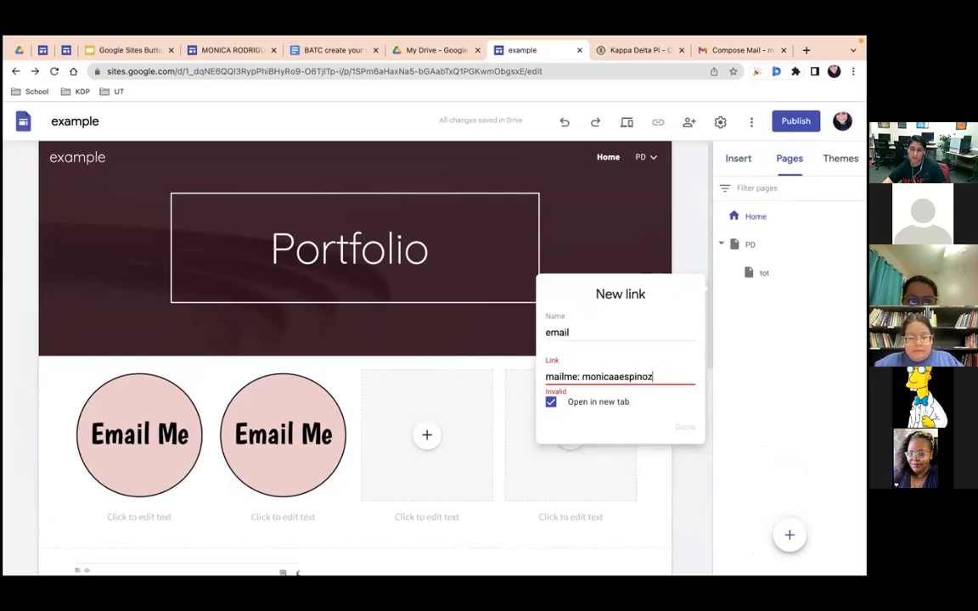
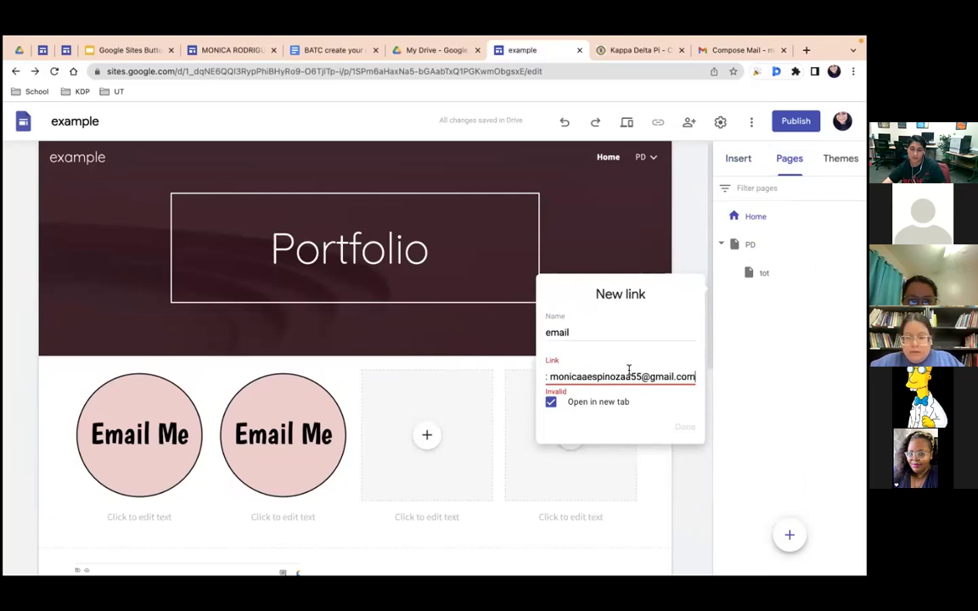
left_click(618, 428)
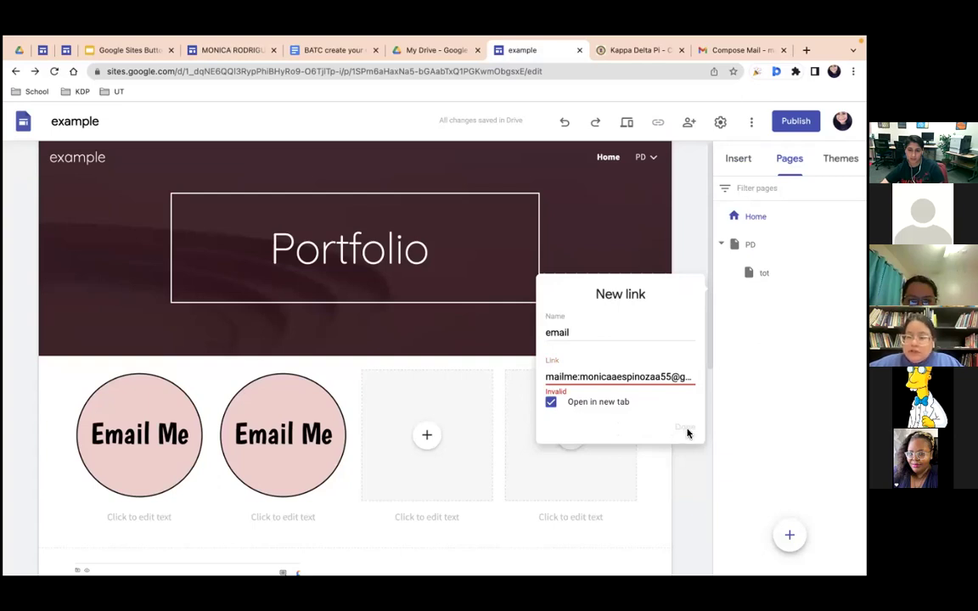
left_click(639, 50)
left_click(735, 50)
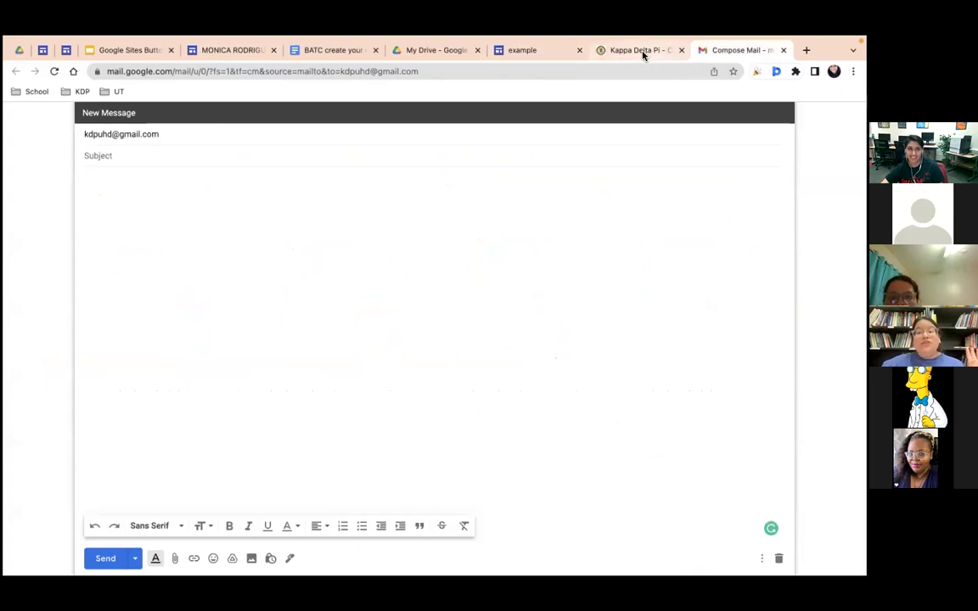
Step: Open a second Gmail message to the Kappa Delta Pi address from its Email bee
left_click(642, 51)
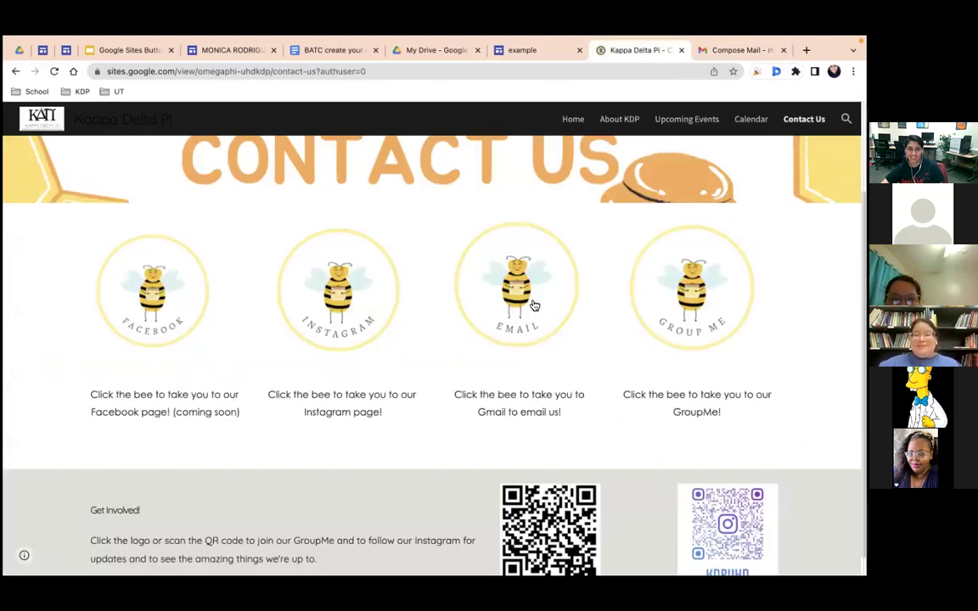
left_click(535, 305)
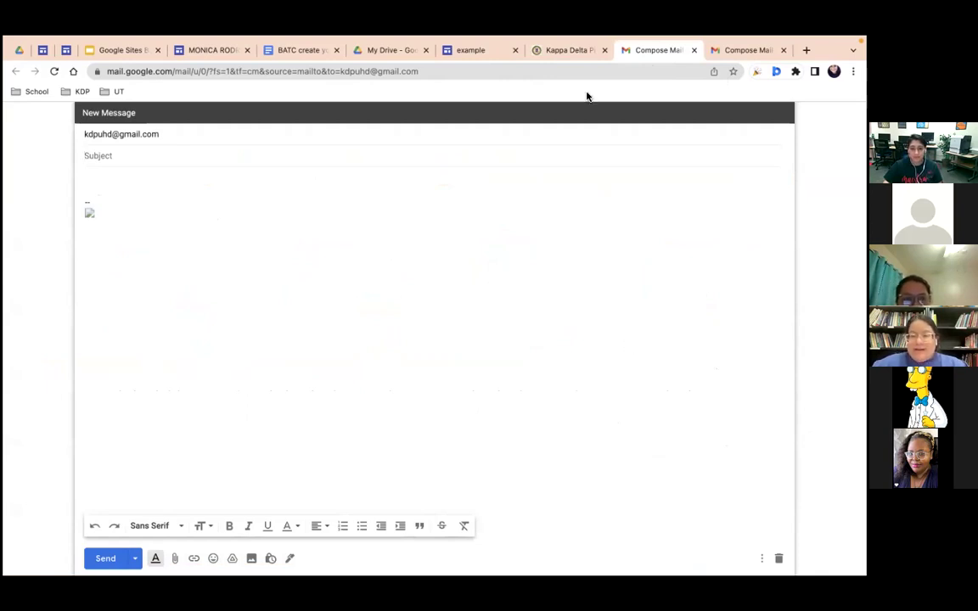
left_click(559, 53)
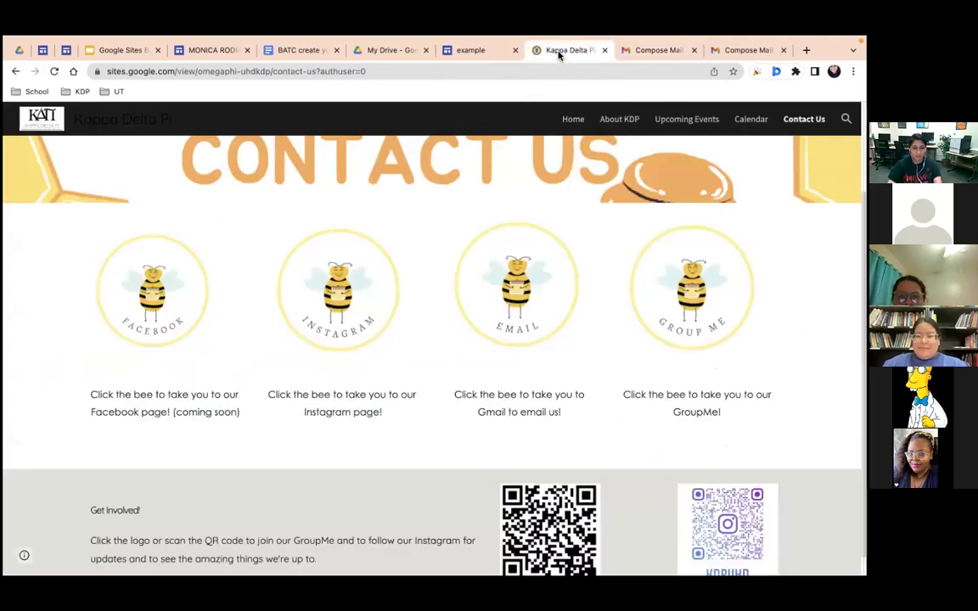
Step: Delete the invalid address from the example site's new navigation link
left_click(466, 51)
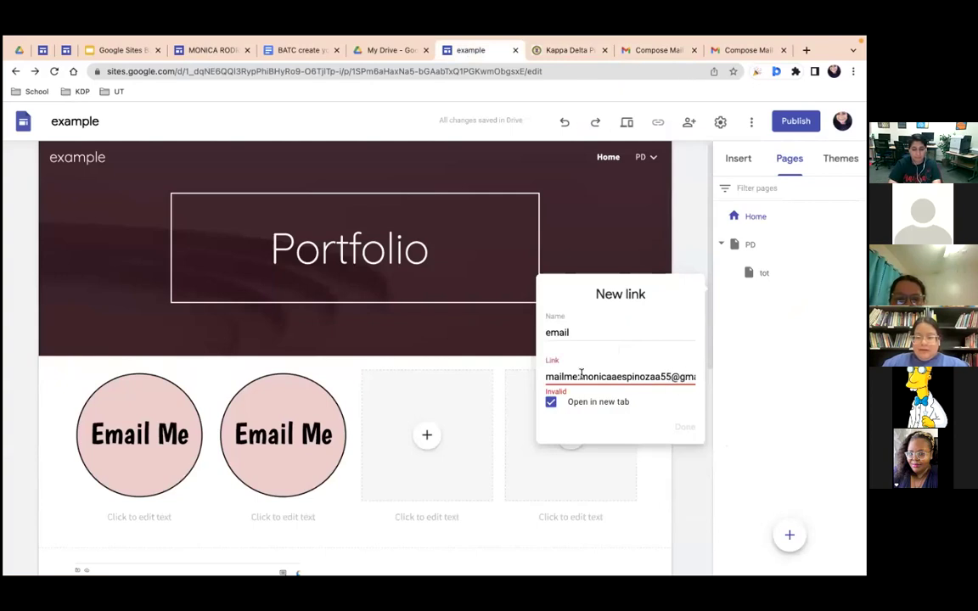
left_click_drag(546, 377, 497, 375)
key("BackSpace")
key("BackSpace")
Step: Inspect the Gmail compose window's mailto web address and its context menu, then move to Google Drive
left_click(654, 51)
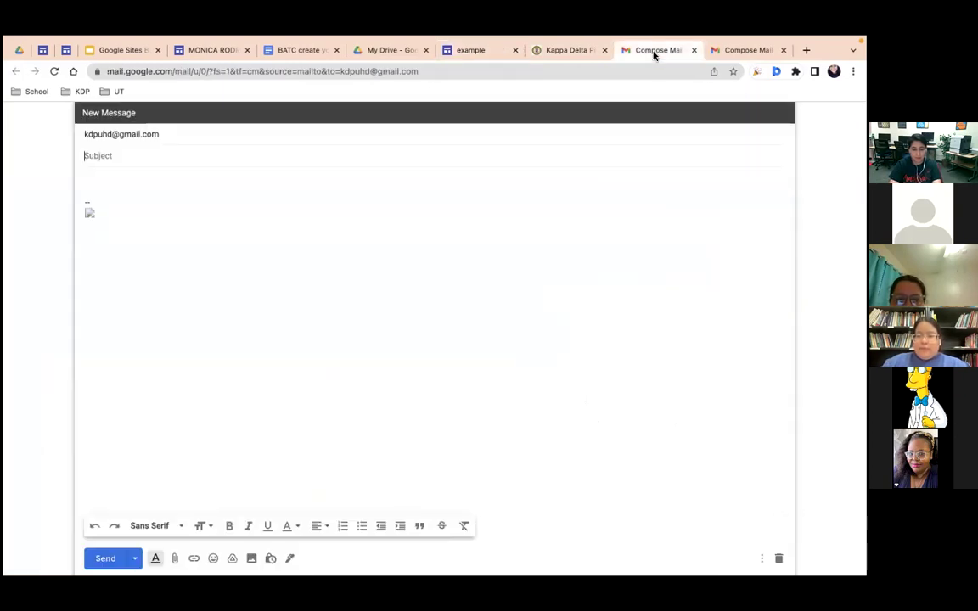
left_click(456, 72)
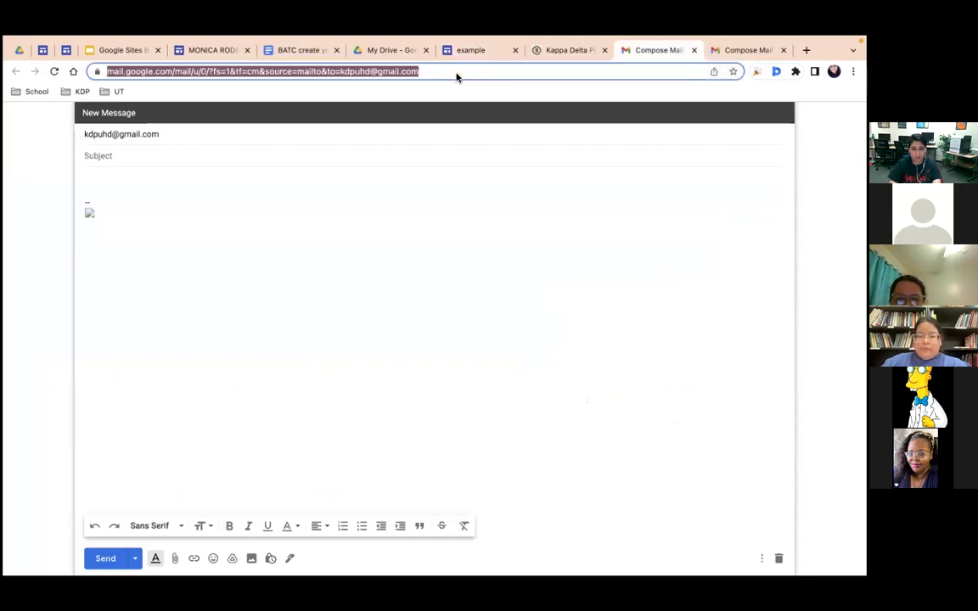
right_click(457, 76)
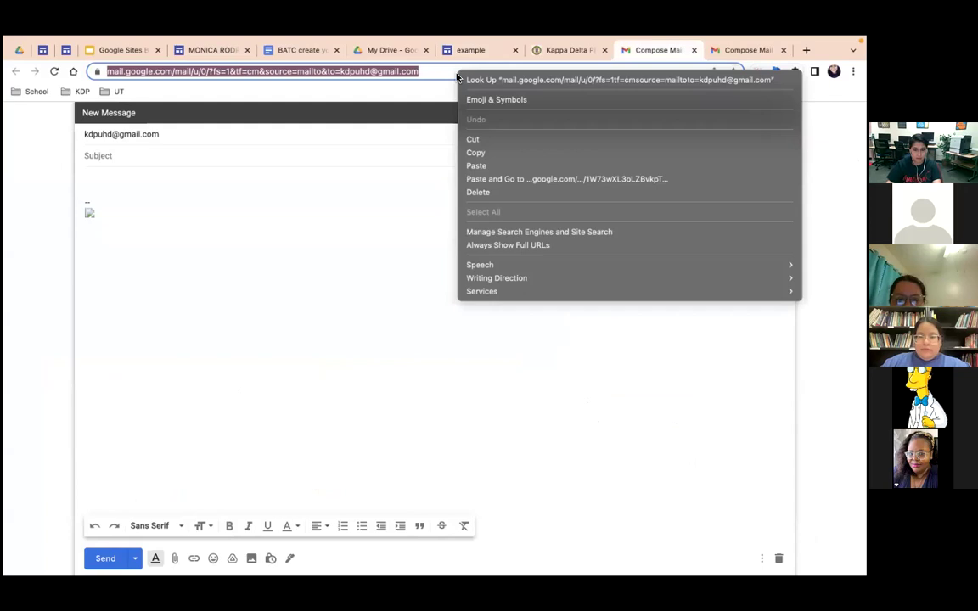
mouse_move(501, 289)
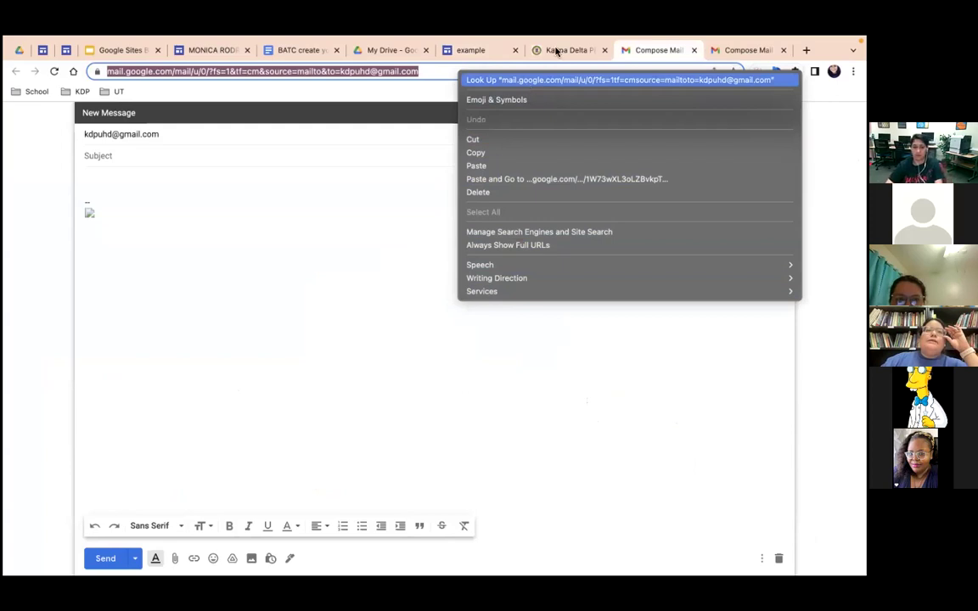
left_click(473, 51)
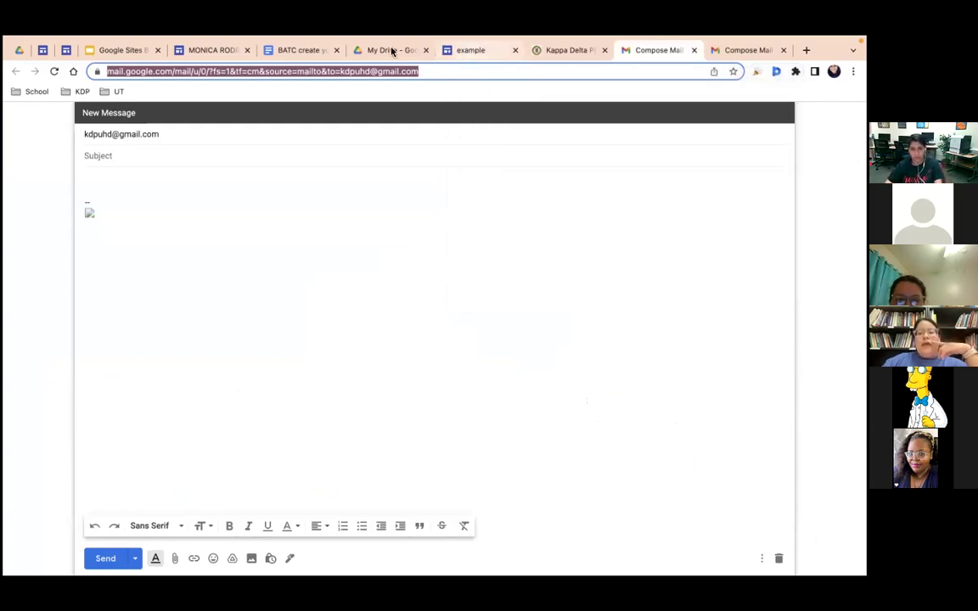
left_click(353, 51)
left_click(212, 51)
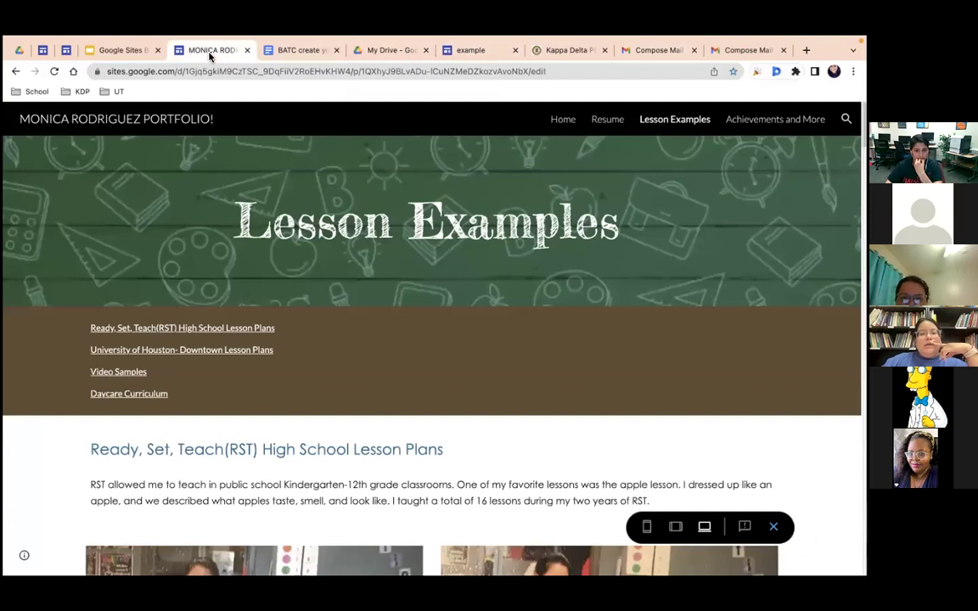